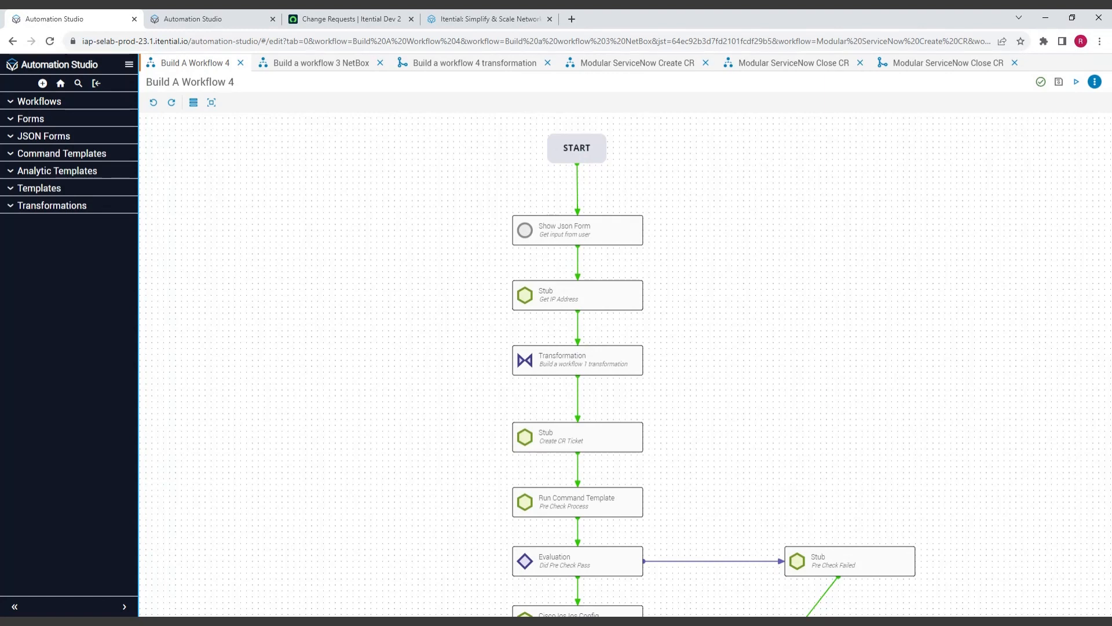
- Review the Build A Workflow 4 canvas from its form task down to the end and back to the Get IP Address stub
left_click_drag(721, 380, 697, 302)
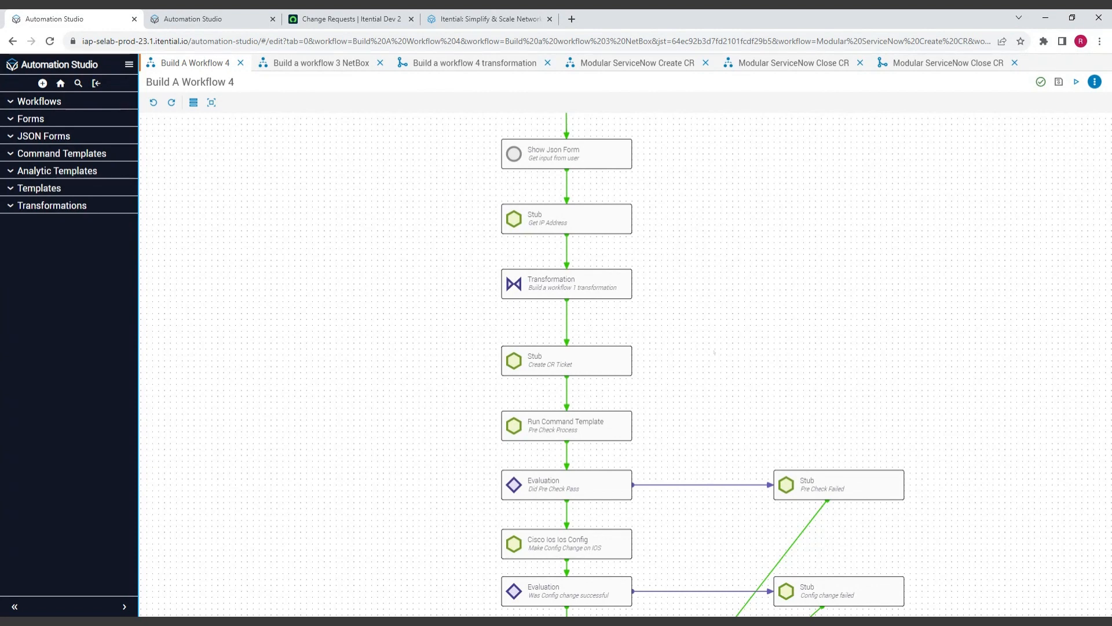
scroll(715, 351, "down", 3)
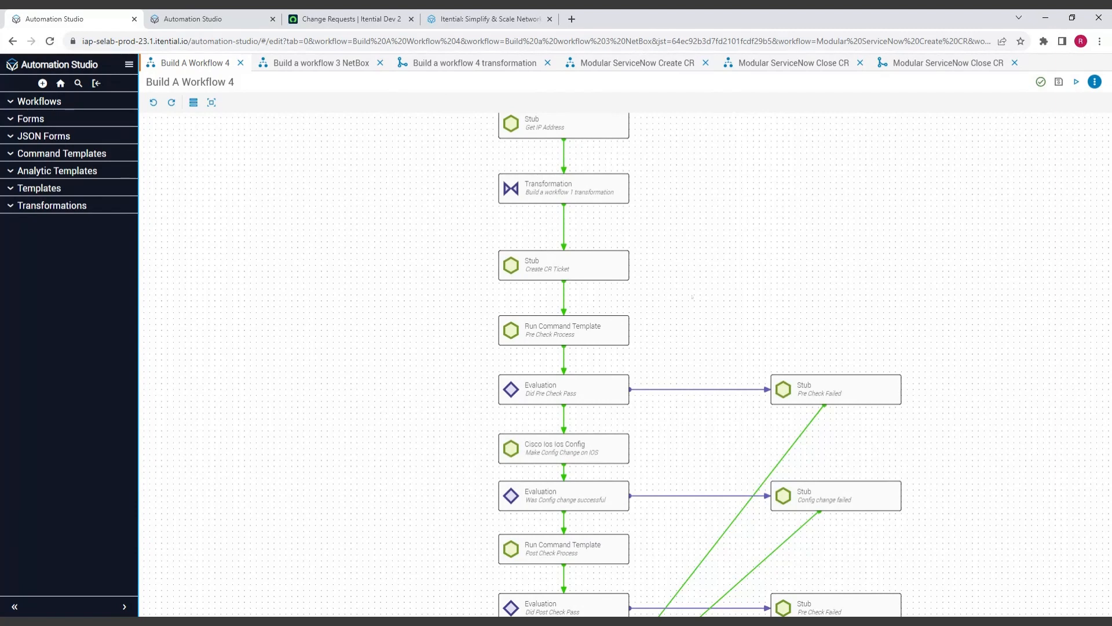
scroll(760, 219, "down", 3)
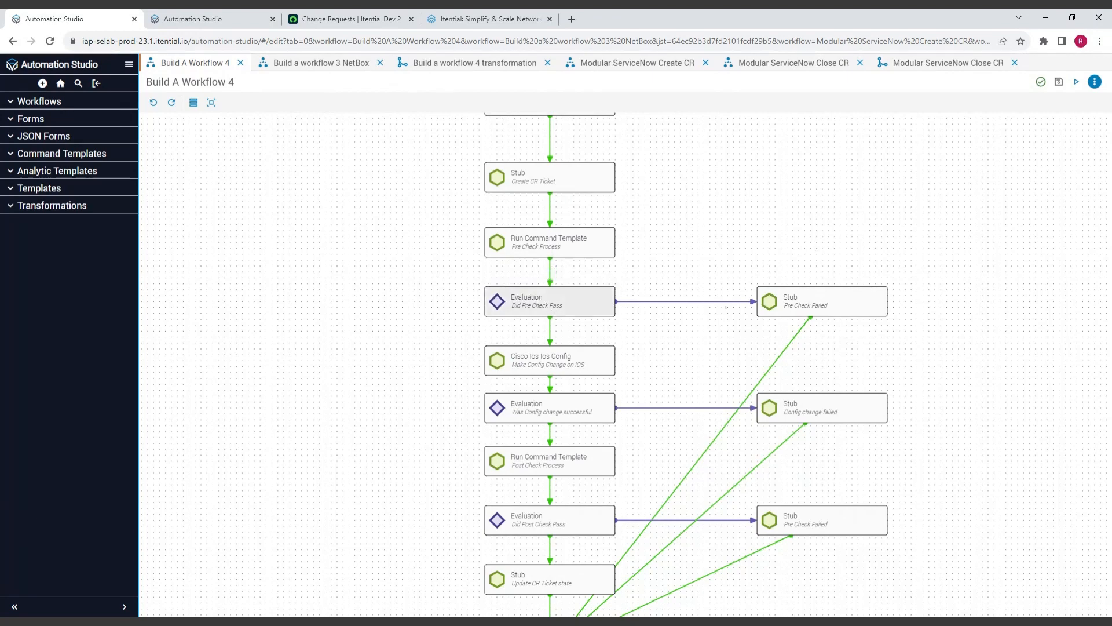
left_click_drag(998, 350, 1000, 283)
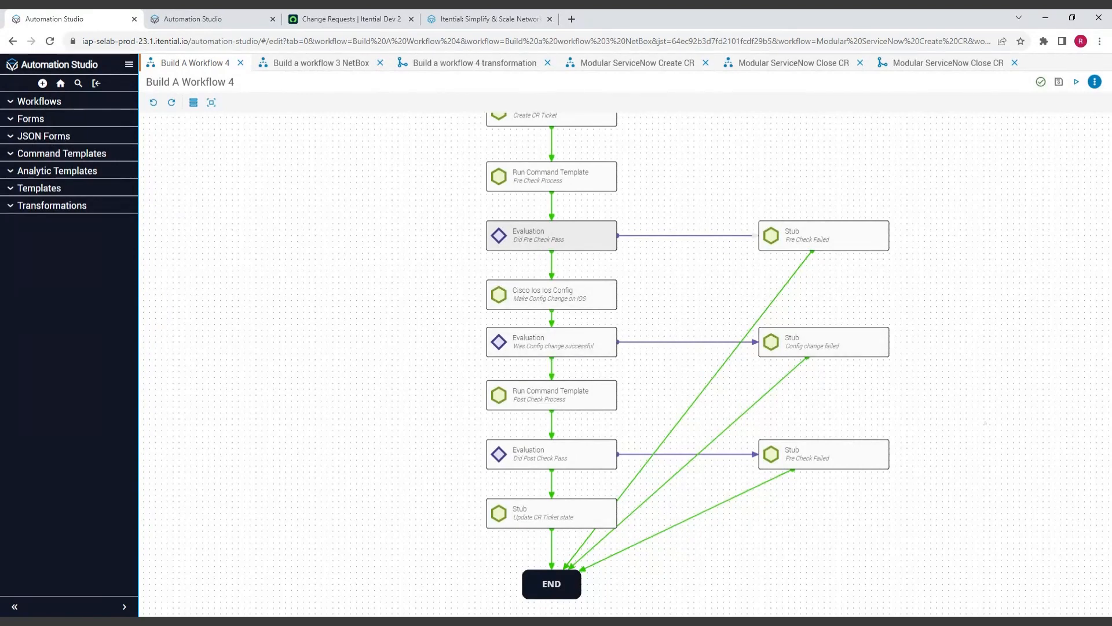
scroll(679, 293, "down", 2)
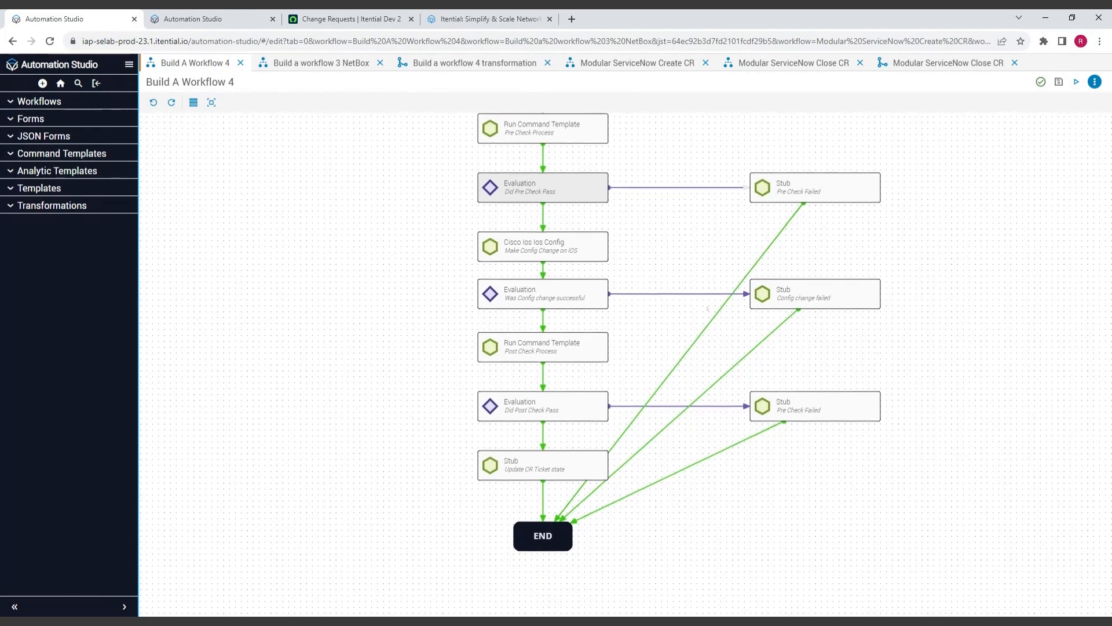
scroll(680, 294, "down", 4)
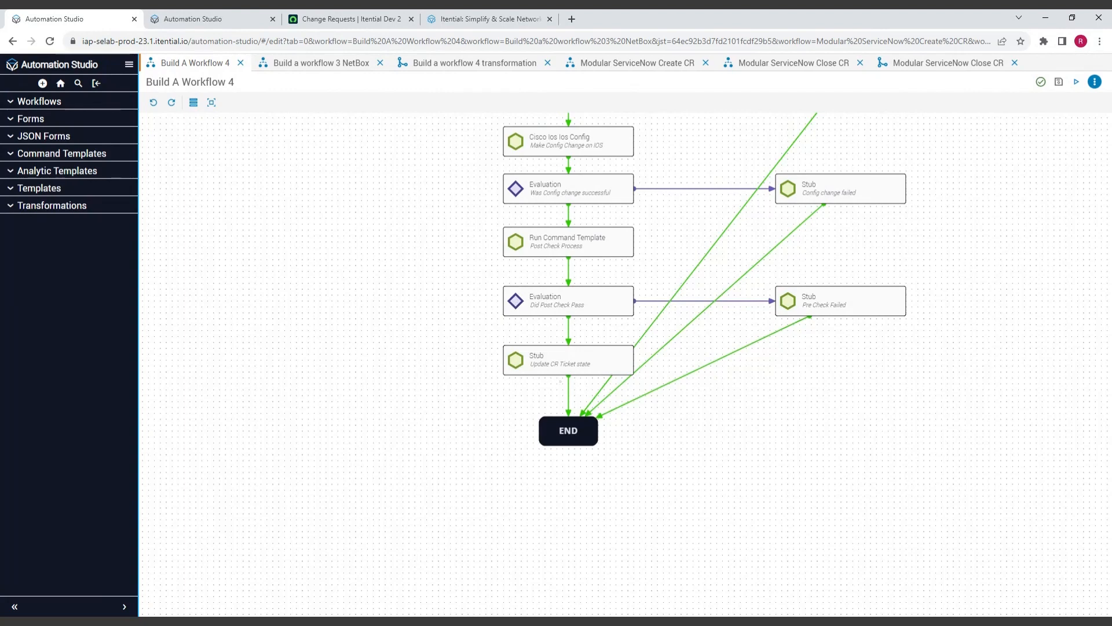
scroll(715, 558, "up", 5)
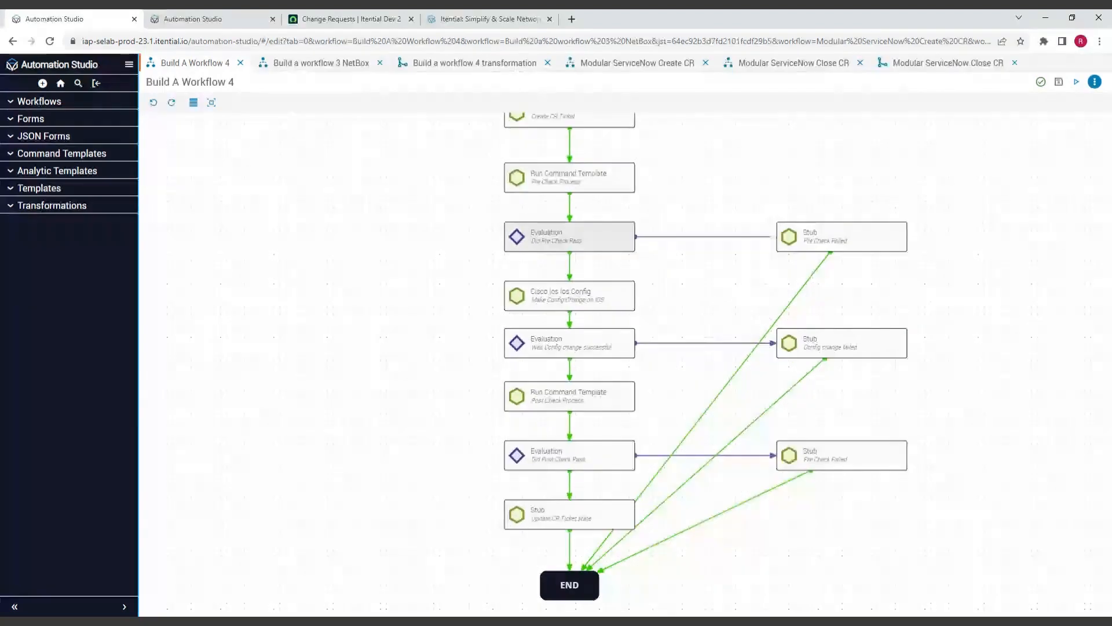
scroll(715, 559, "up", 3)
scroll(976, 341, "up", 5)
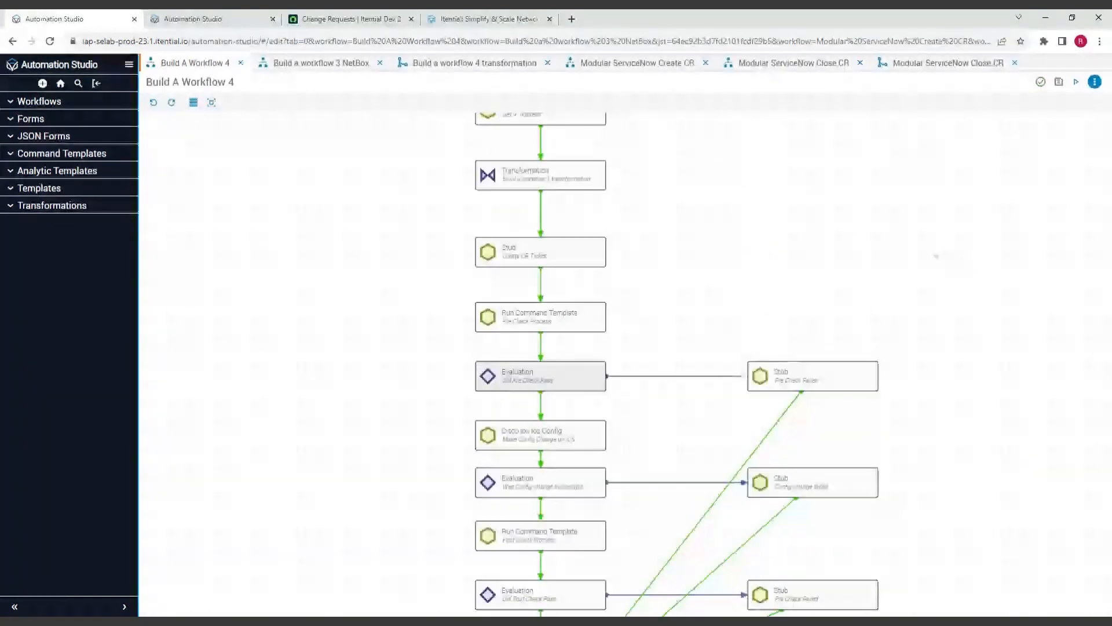
left_click_drag(942, 317, 943, 313)
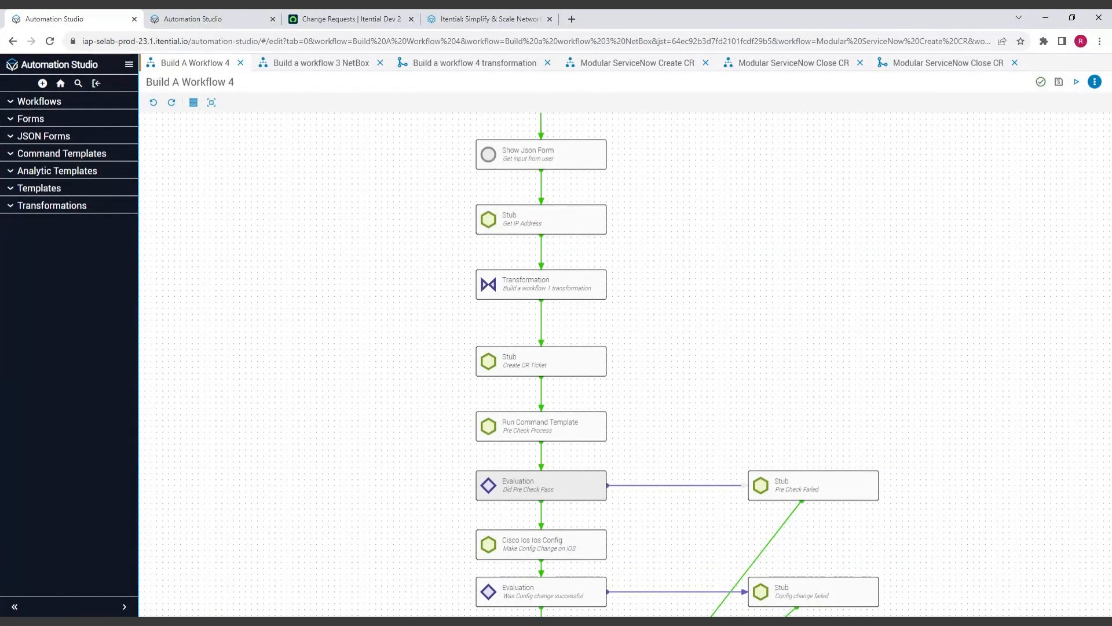
left_click(590, 223)
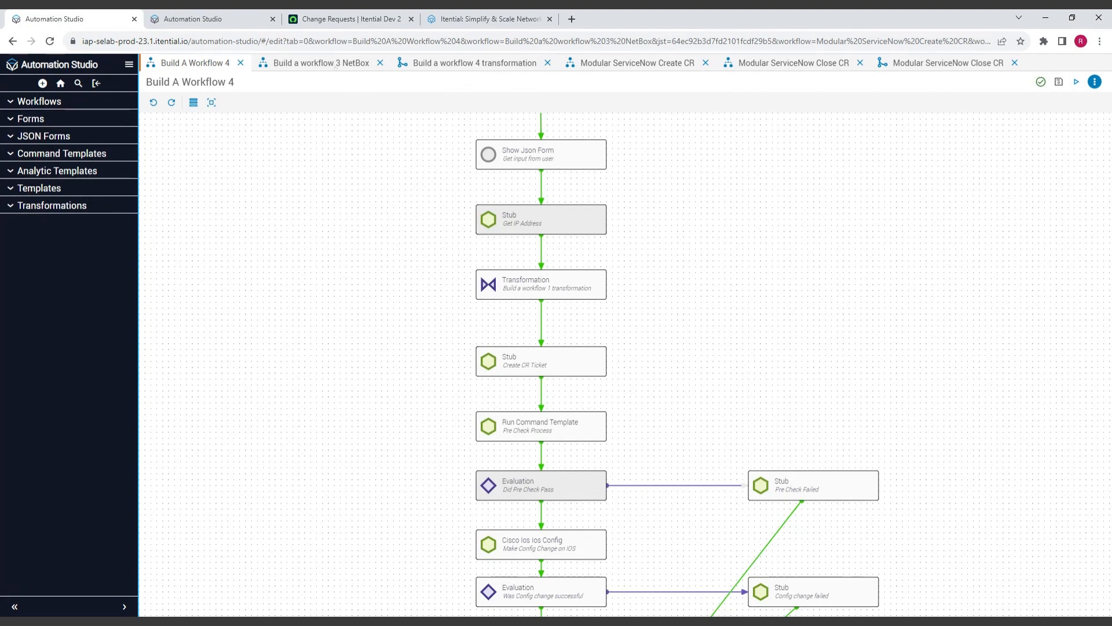
- Compare the Get IP Address stub in Build A Workflow 4 with the Build a workflow 3 NetBox workflow, ending on the NetBox workflow
left_click(335, 66)
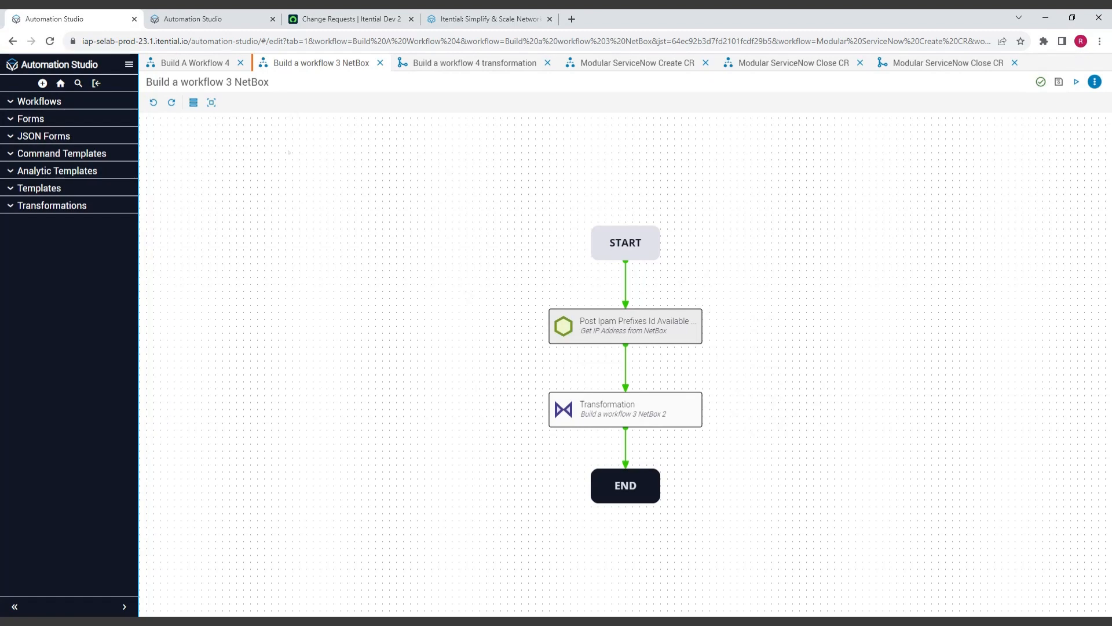
left_click(210, 70)
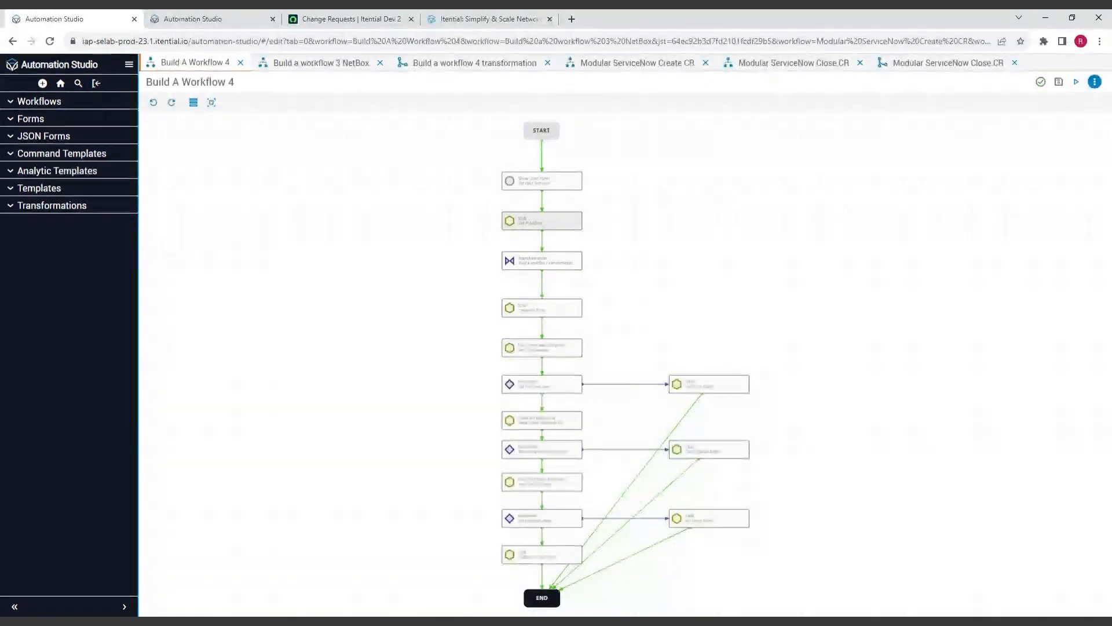
scroll(543, 223, "up", 5)
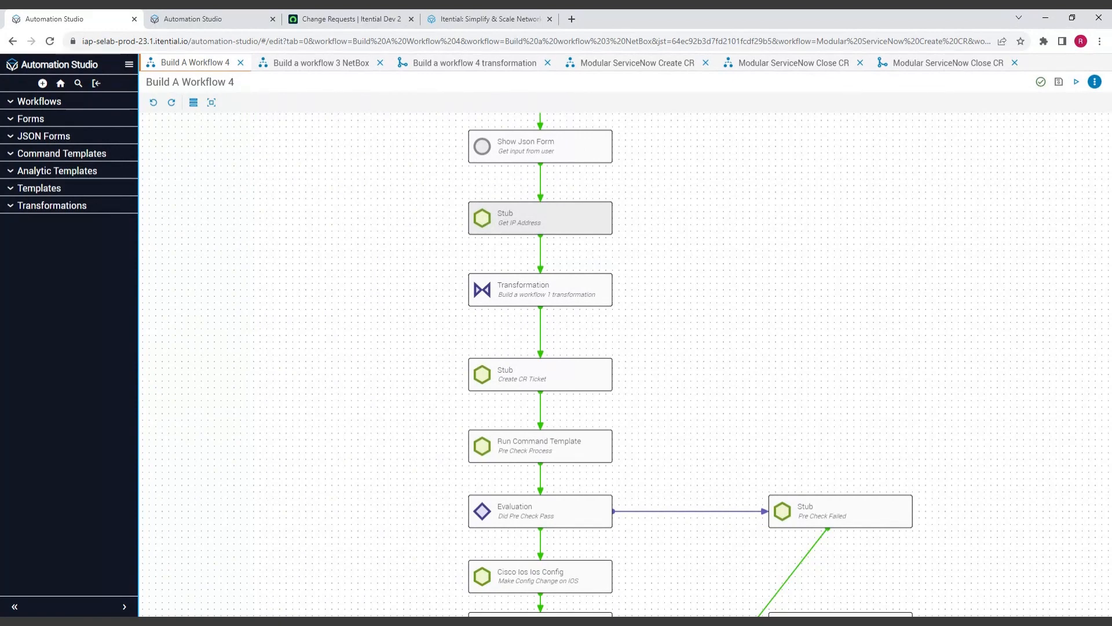
left_click(359, 62)
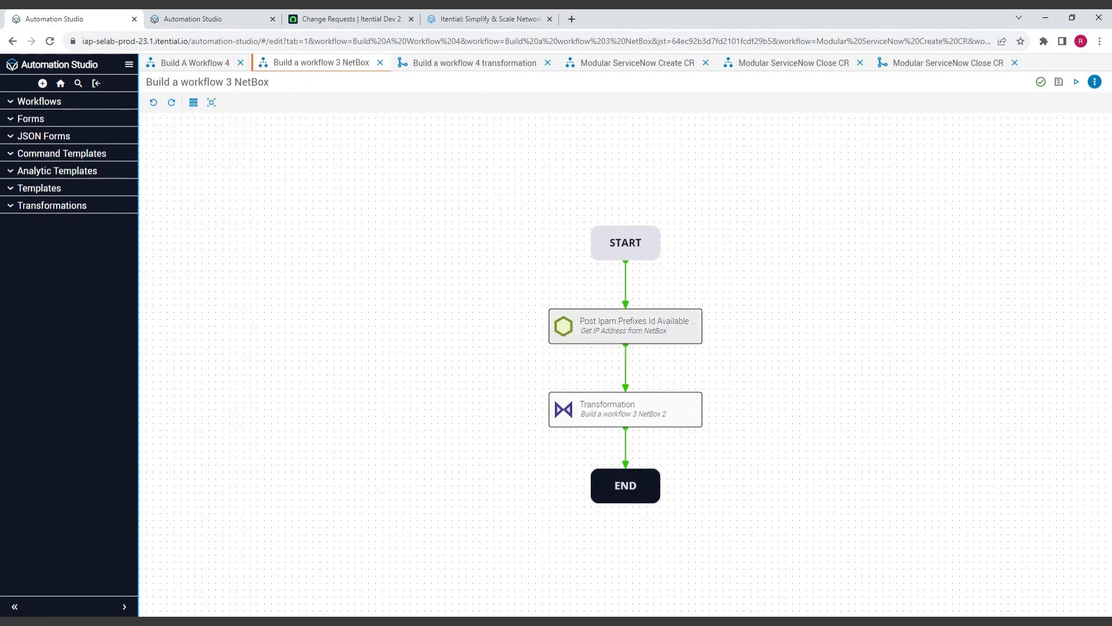
- Examine the Get IP Address from NetBox task's inputs and the Transformation task's input source and output variables
double_click(626, 325)
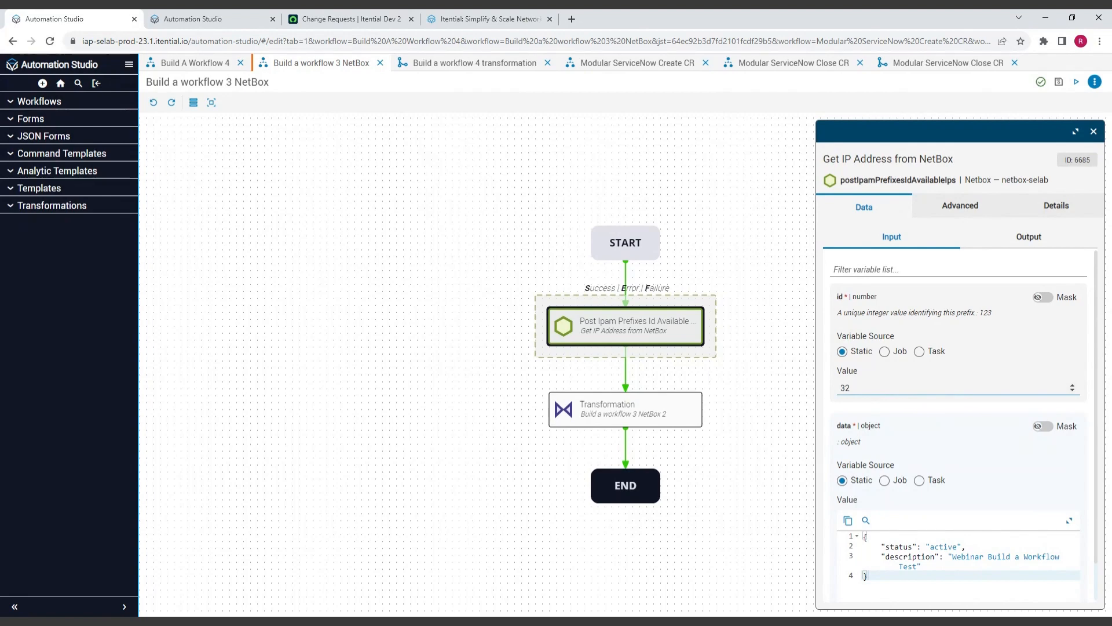
scroll(968, 425, "down", 1)
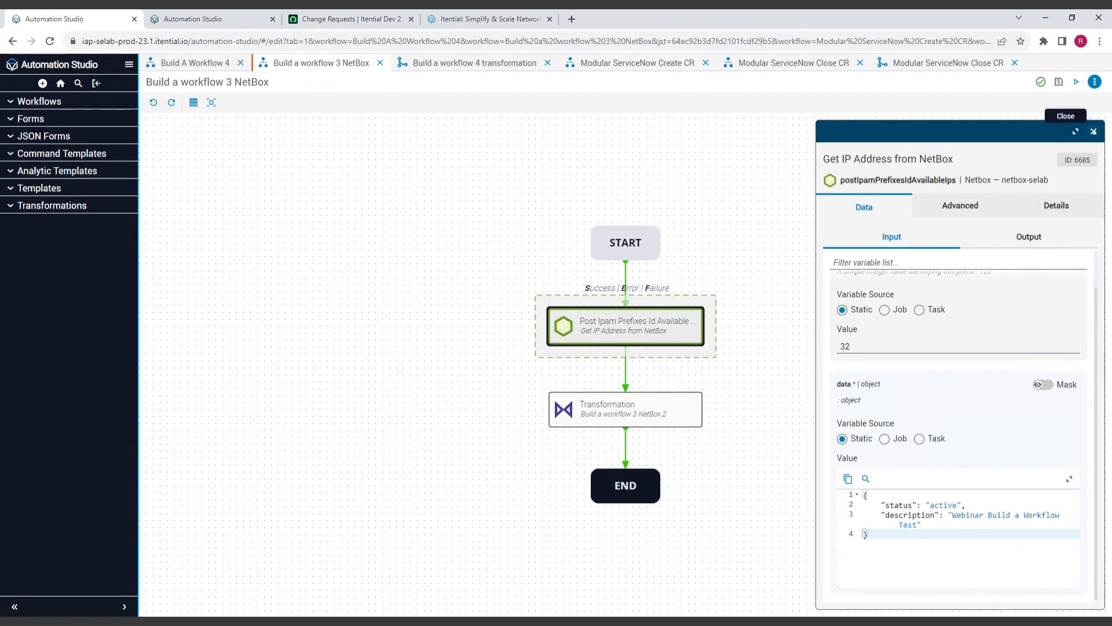
left_click(1094, 133)
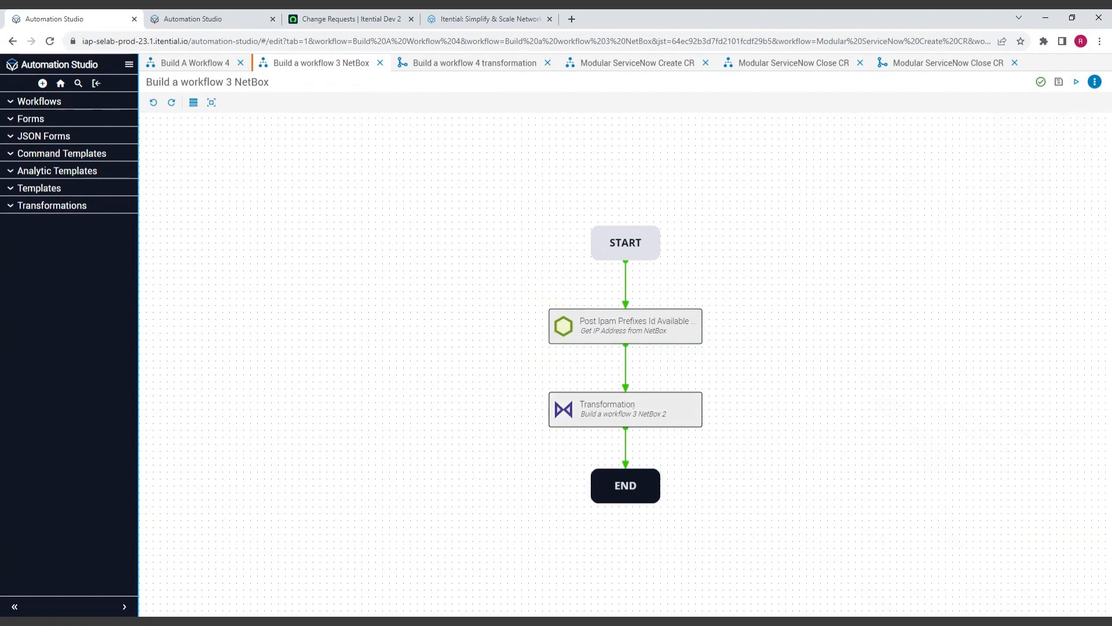
double_click(632, 410)
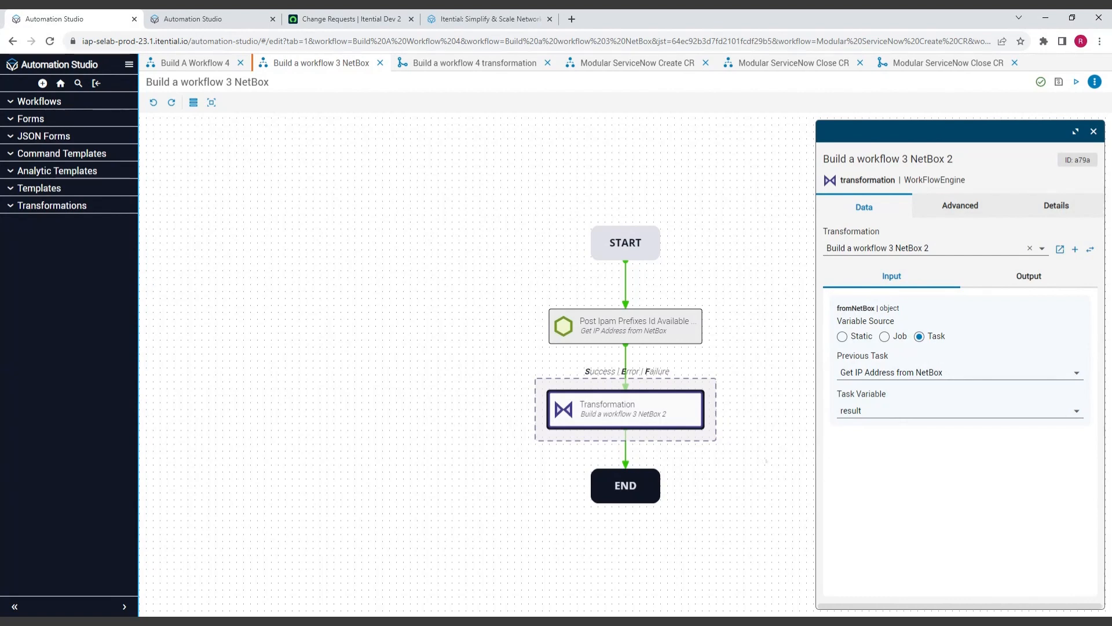
left_click(1029, 276)
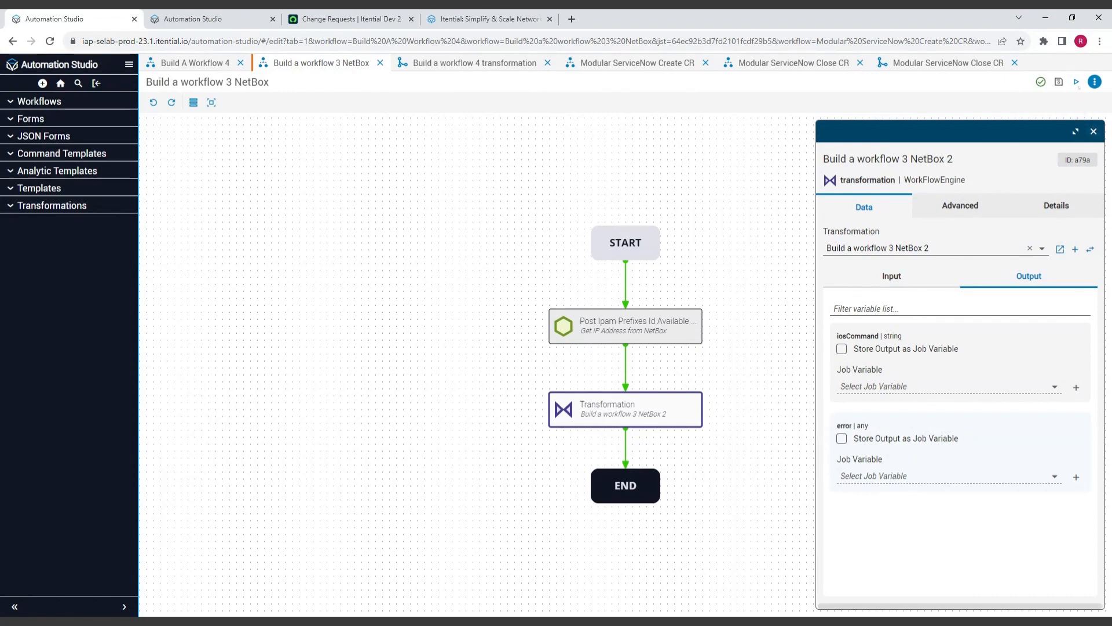
- Run the Build a workflow 3 NetBox workflow and inspect the Transformation task's incoming and outgoing variables in the job
left_click(1077, 82)
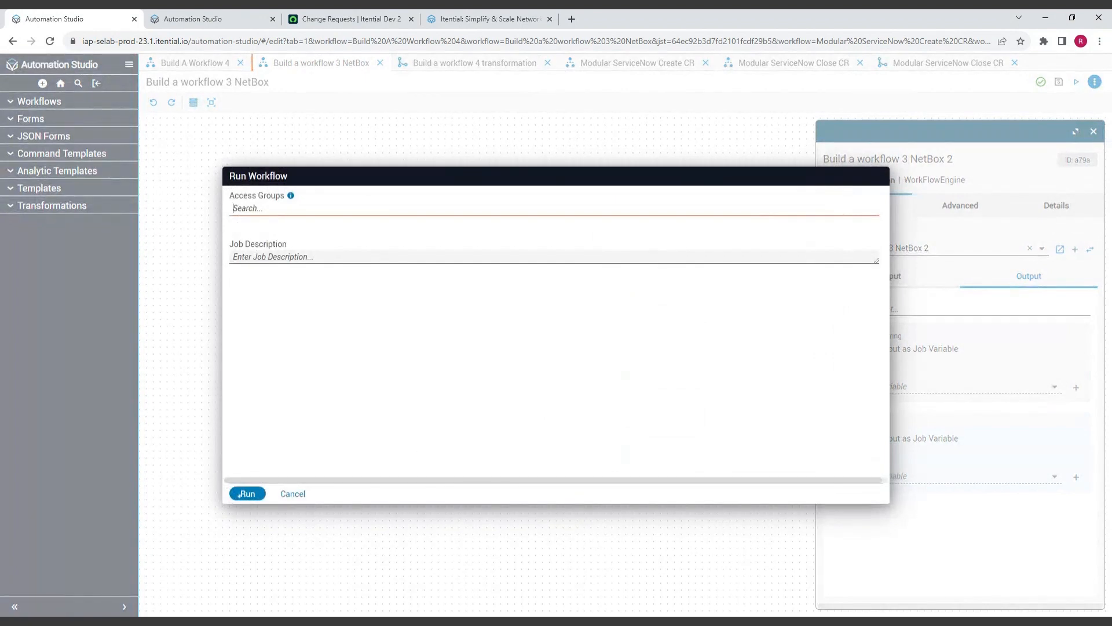
left_click(247, 494)
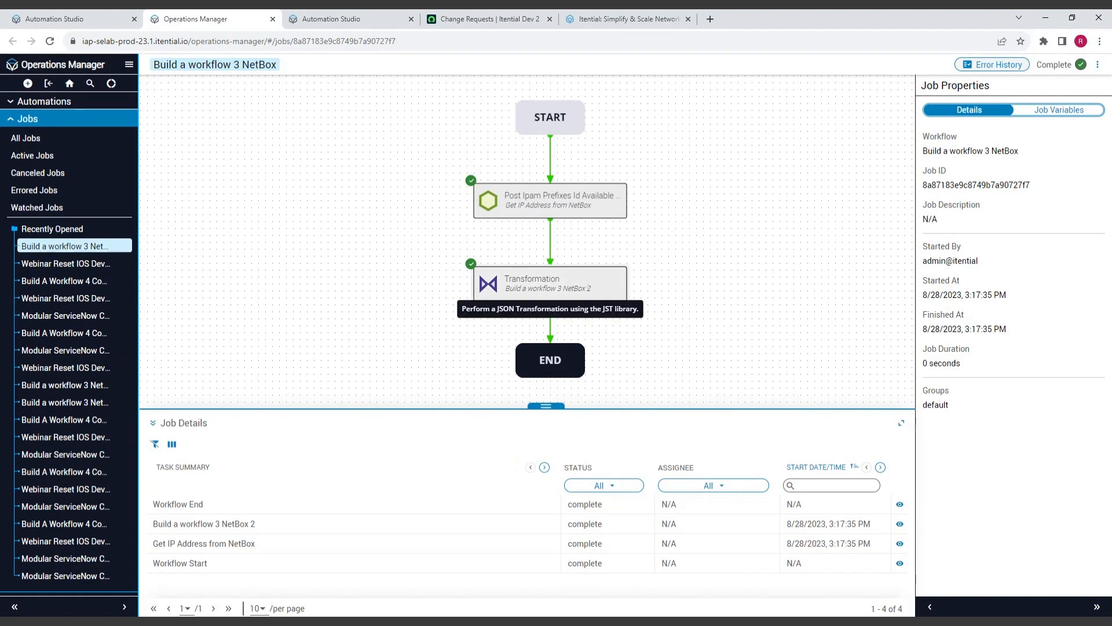
left_click(588, 285)
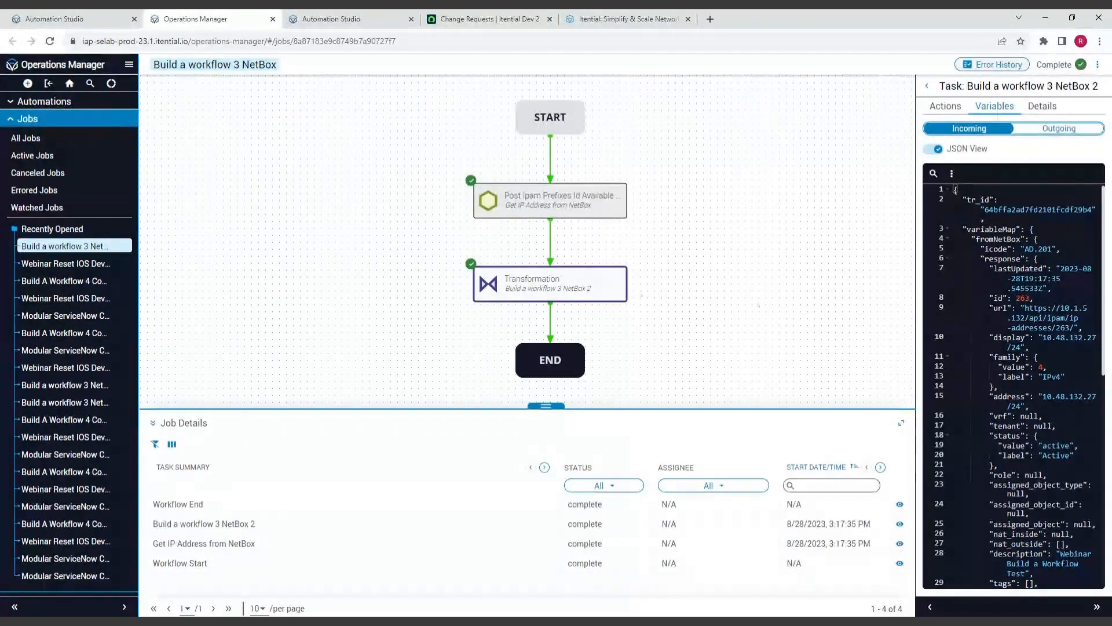
left_click(930, 607)
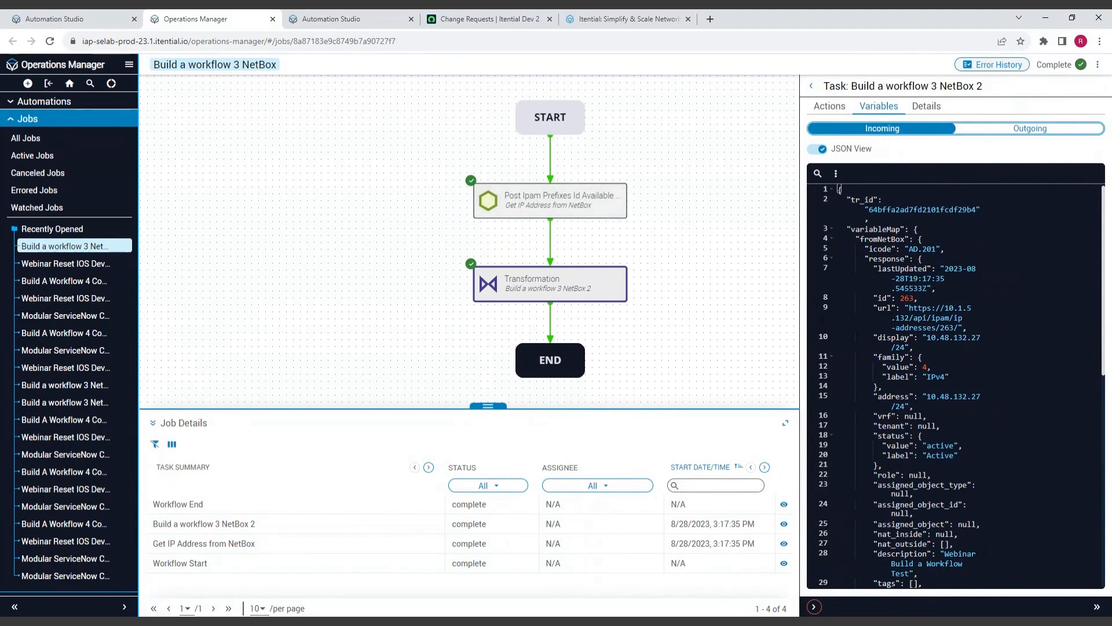
scroll(956, 386, "down", 2)
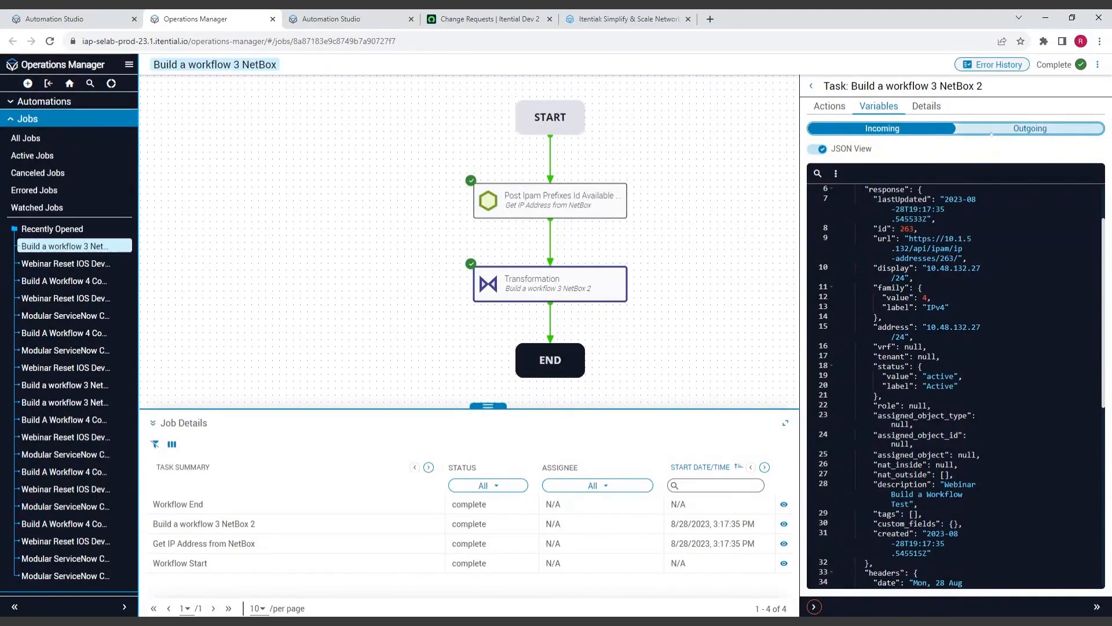
left_click(1030, 128)
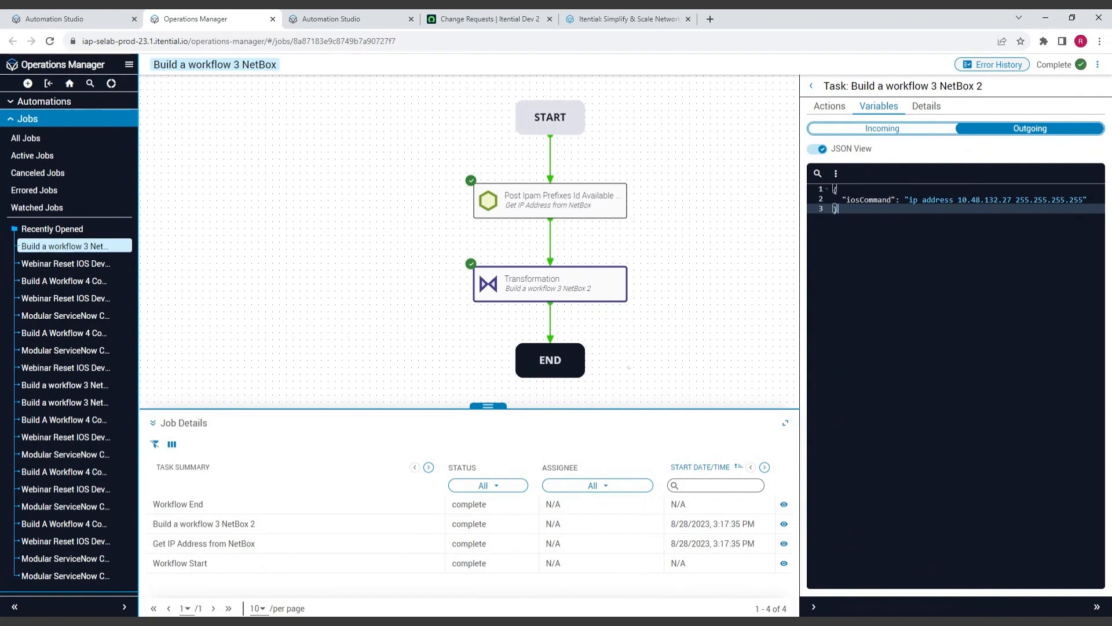
- Check the job's workflow end variables against the Transformation task's outgoing variables, and close the Operations Manager job page
left_click(550, 360)
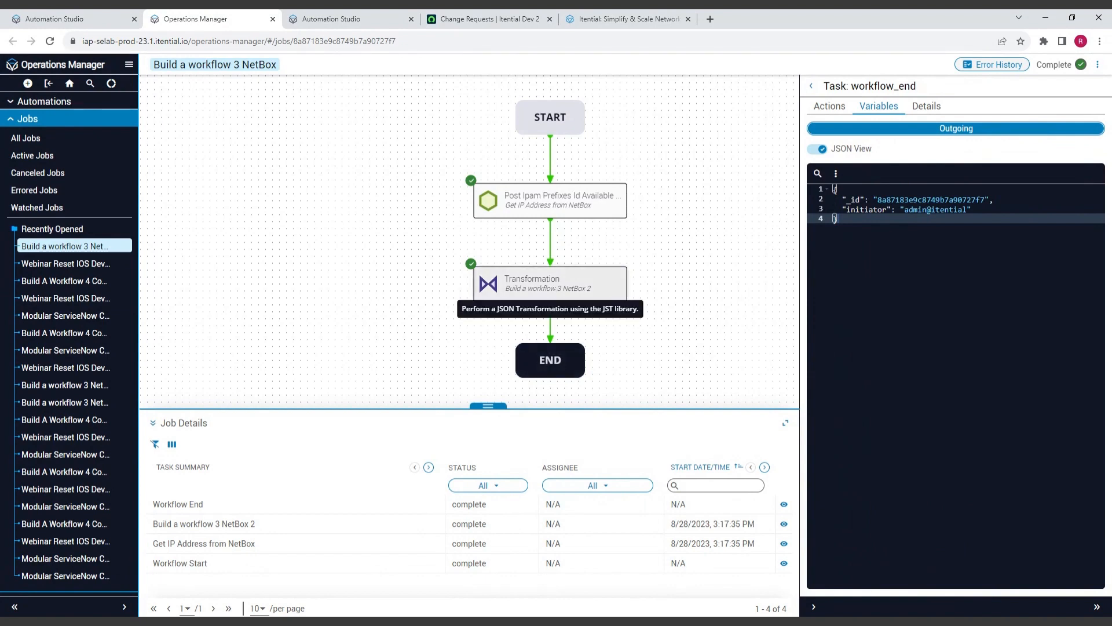
left_click(551, 284)
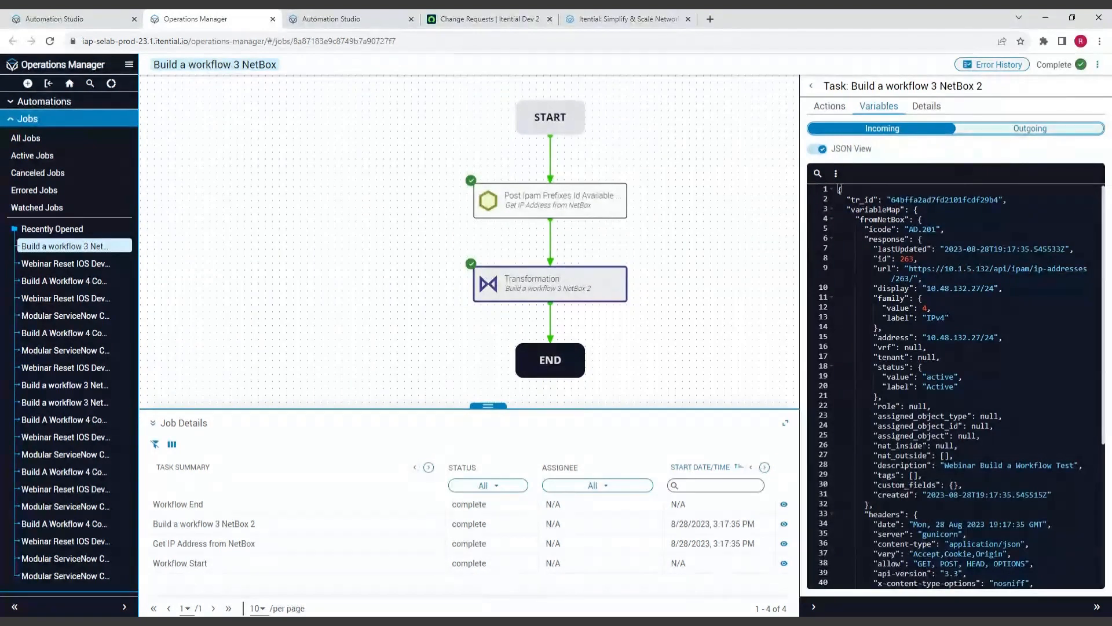
left_click(1030, 128)
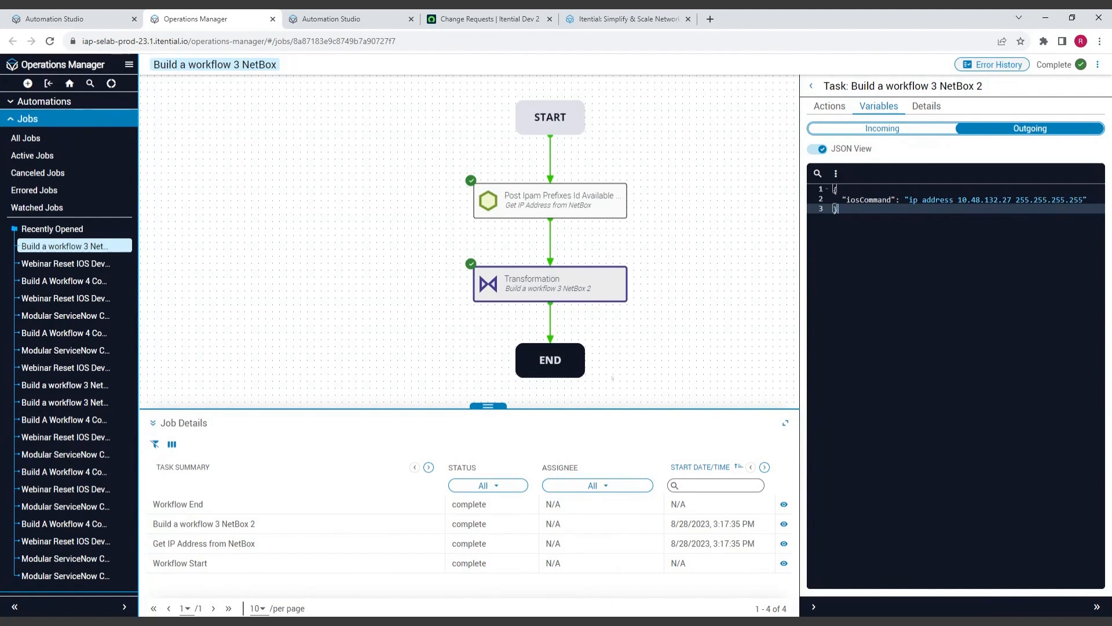
key("ctrl+shift+Tab")
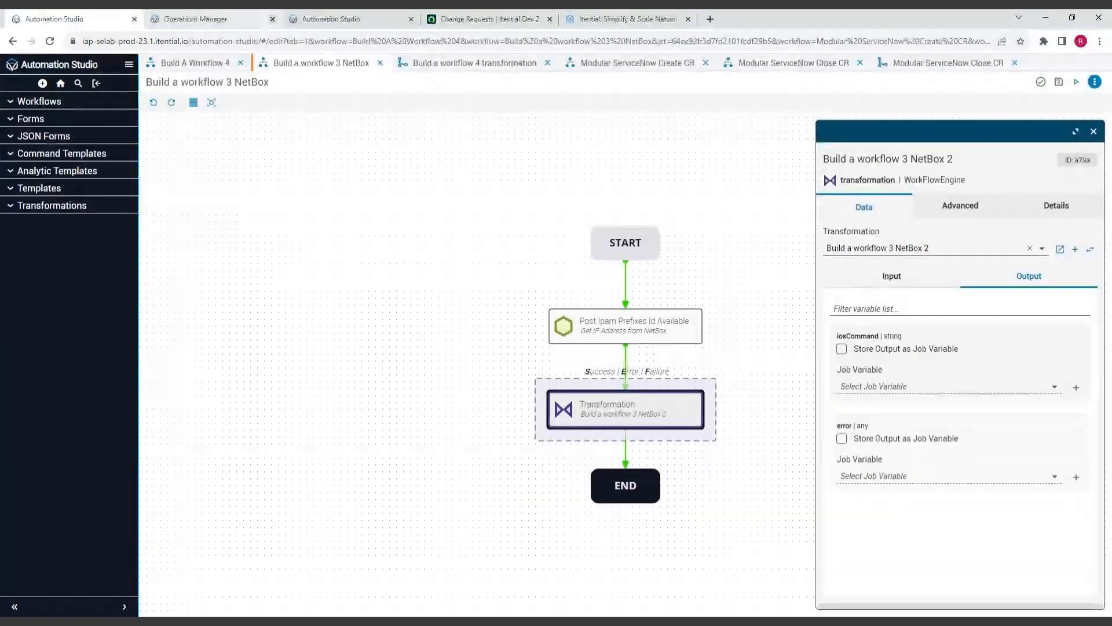
left_click(273, 19)
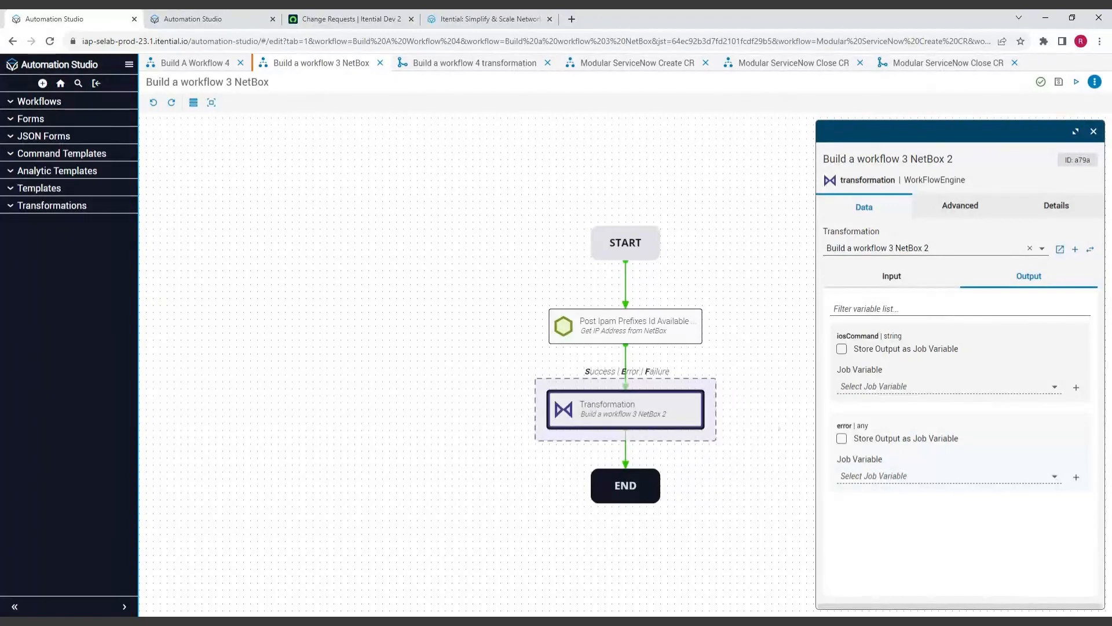
- Store the Transformation task's iosCommand output as a job variable named iosCommand, save the workflow and close the task details
left_click(842, 349)
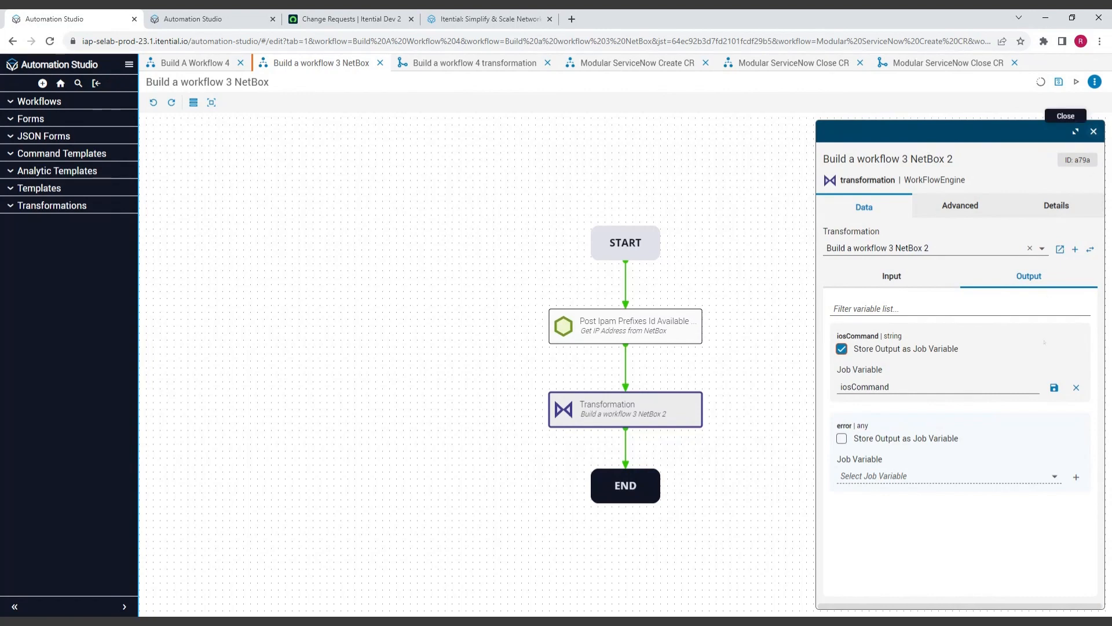
left_click(1055, 388)
left_click(1094, 131)
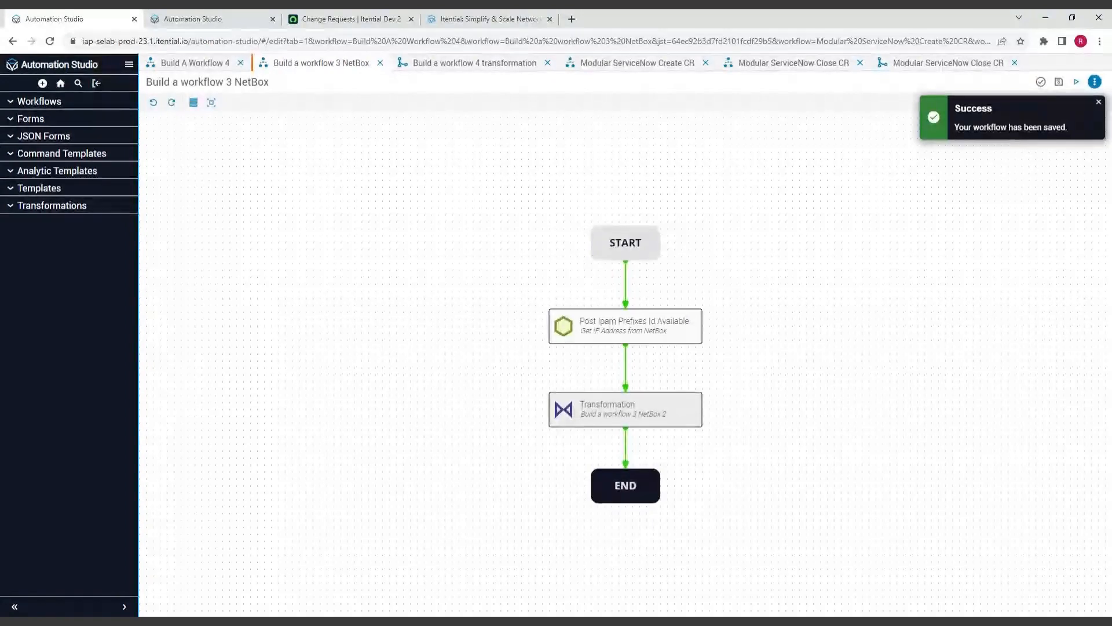
- Rerun the Build a workflow 3 NetBox workflow and open the Transformation task's incoming variables in the new job
left_click(1077, 82)
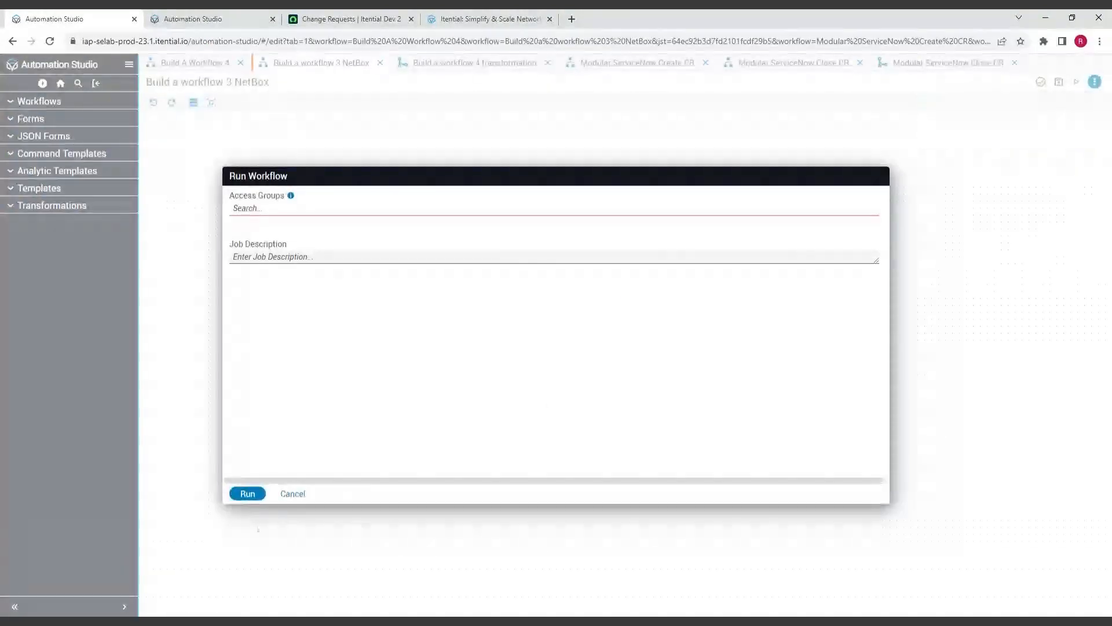
left_click(248, 495)
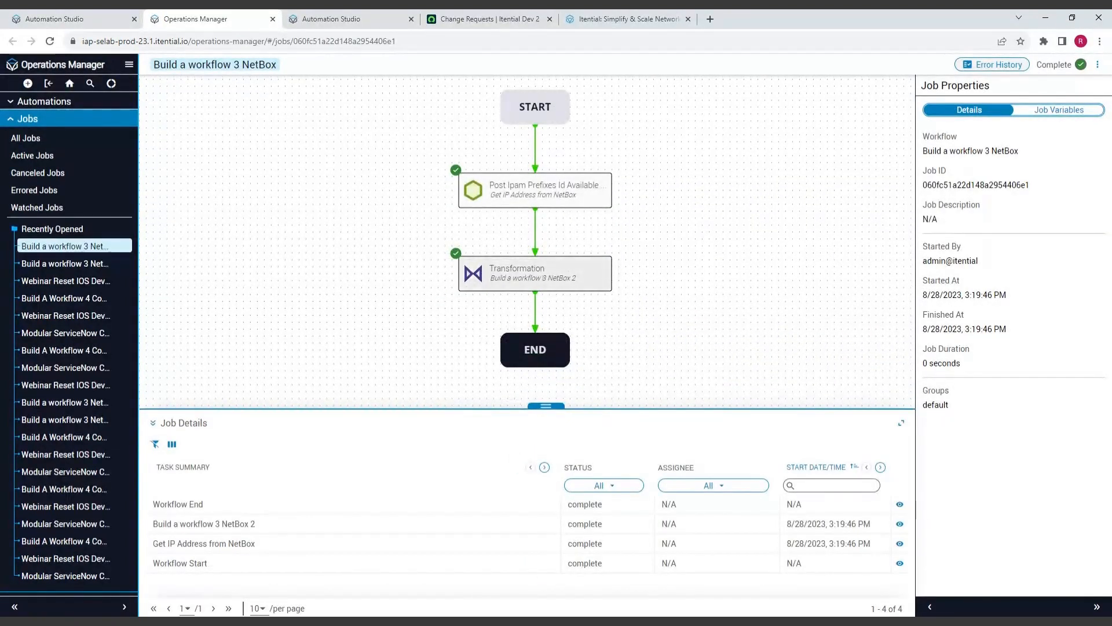
left_click(535, 274)
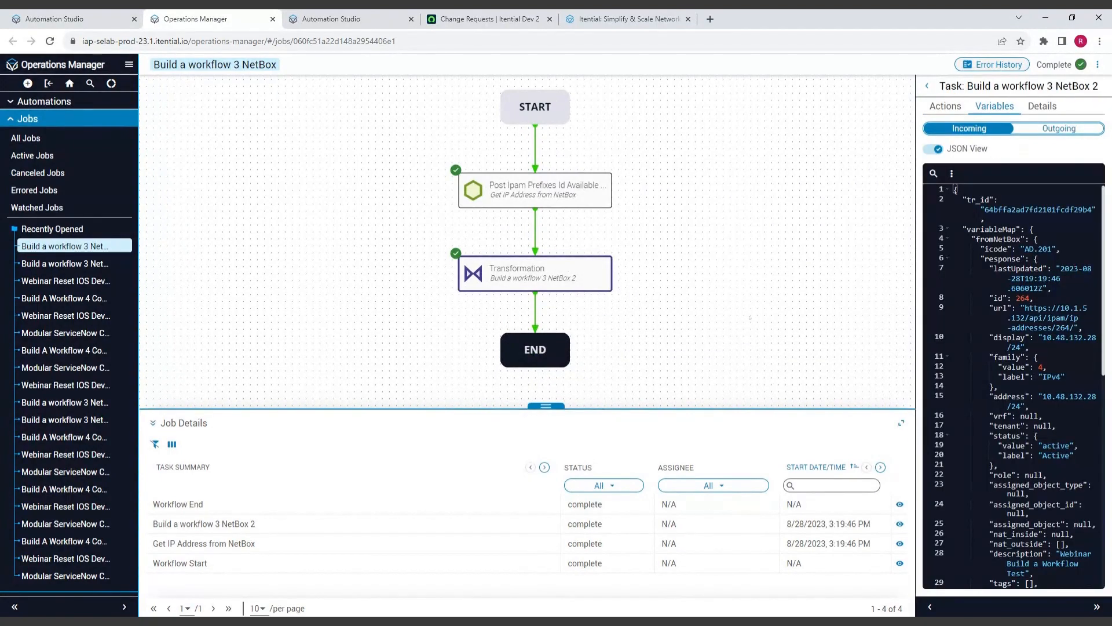
- Inspect the Transformation task's outgoing variables and the workflow end variables in the rerun job, and close the Operations Manager page
left_click(930, 607)
left_click(1030, 129)
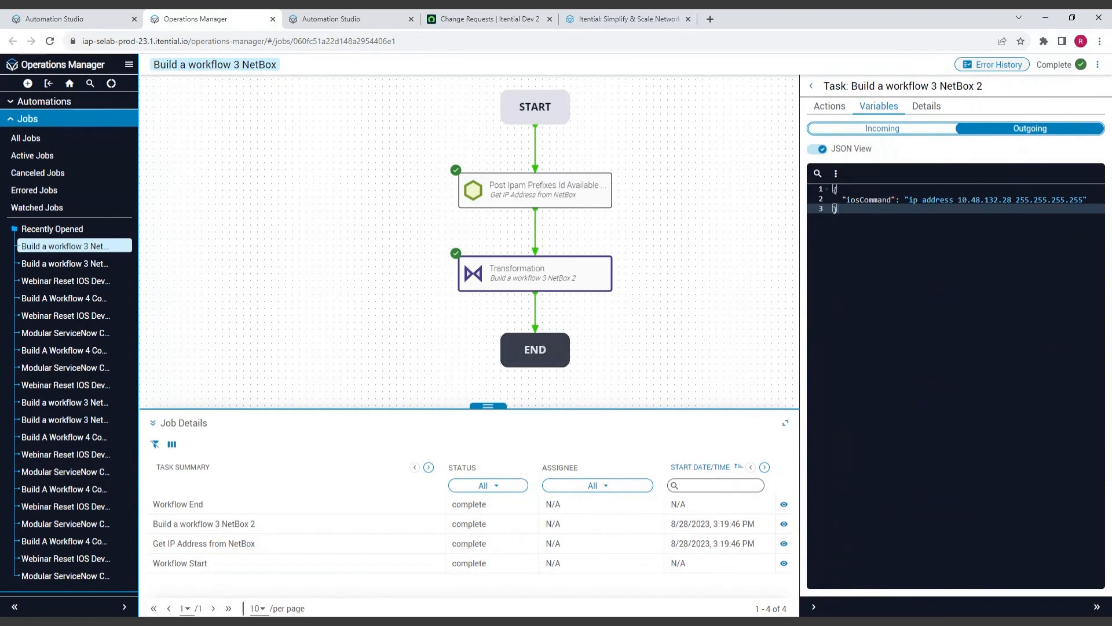
left_click(536, 349)
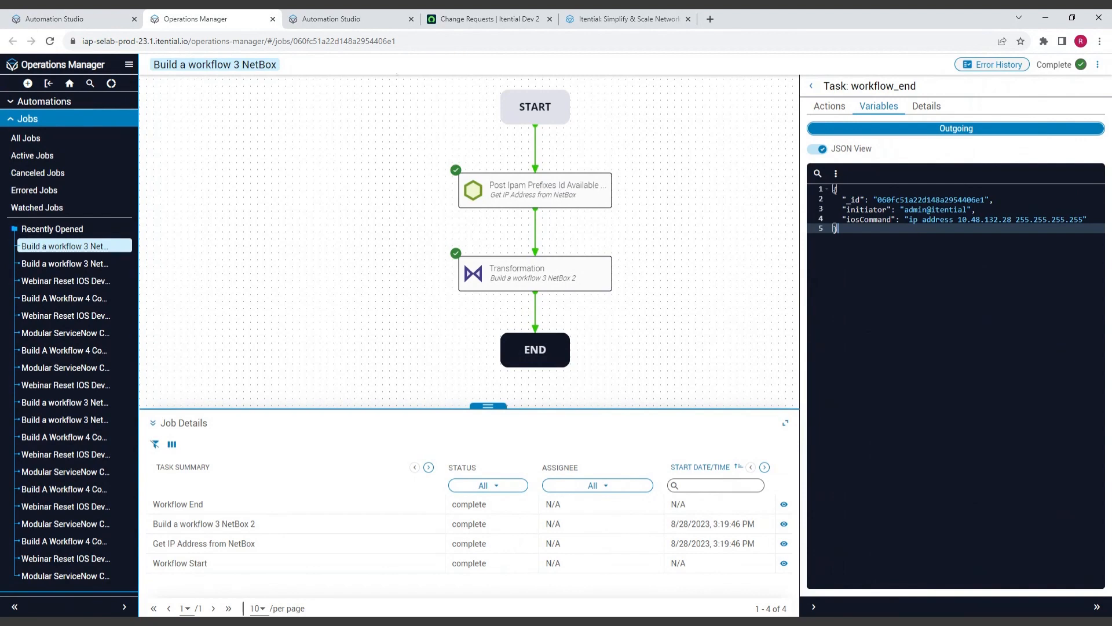
left_click(113, 22)
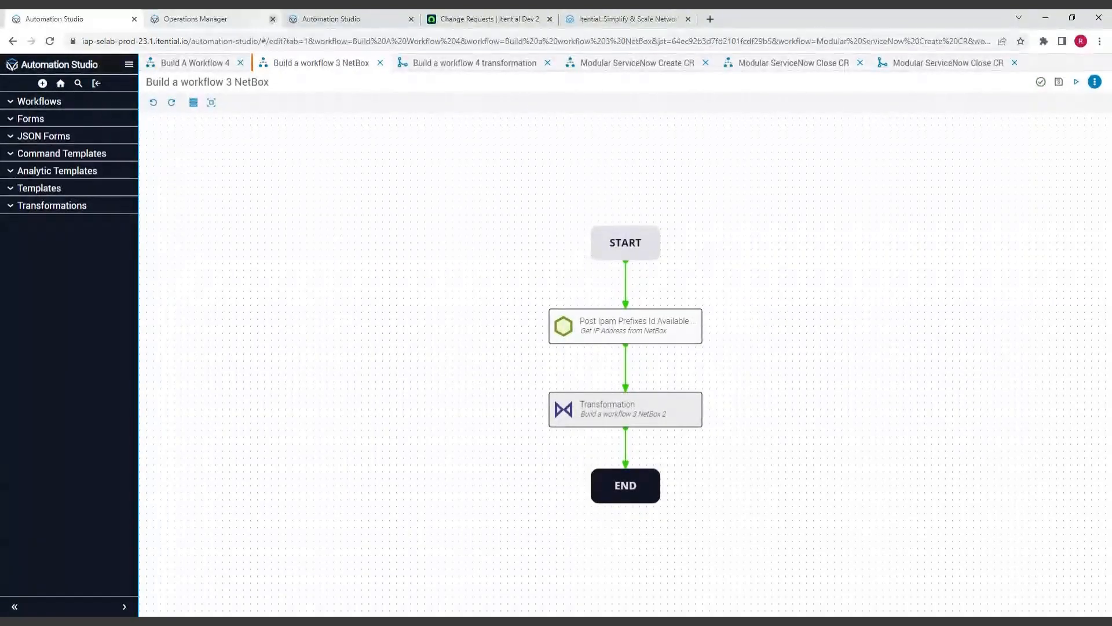
left_click(272, 19)
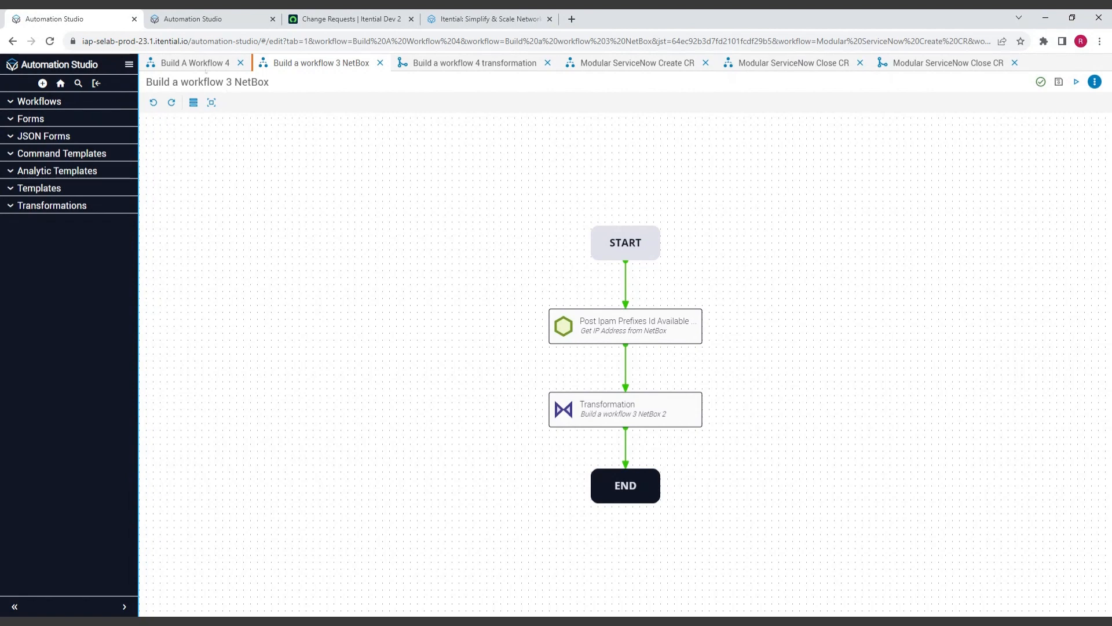
- Open Build A Workflow 4 and add a Child Job task from WorkFlowEngine to the canvas beside the Get IP Address stub
left_click(192, 63)
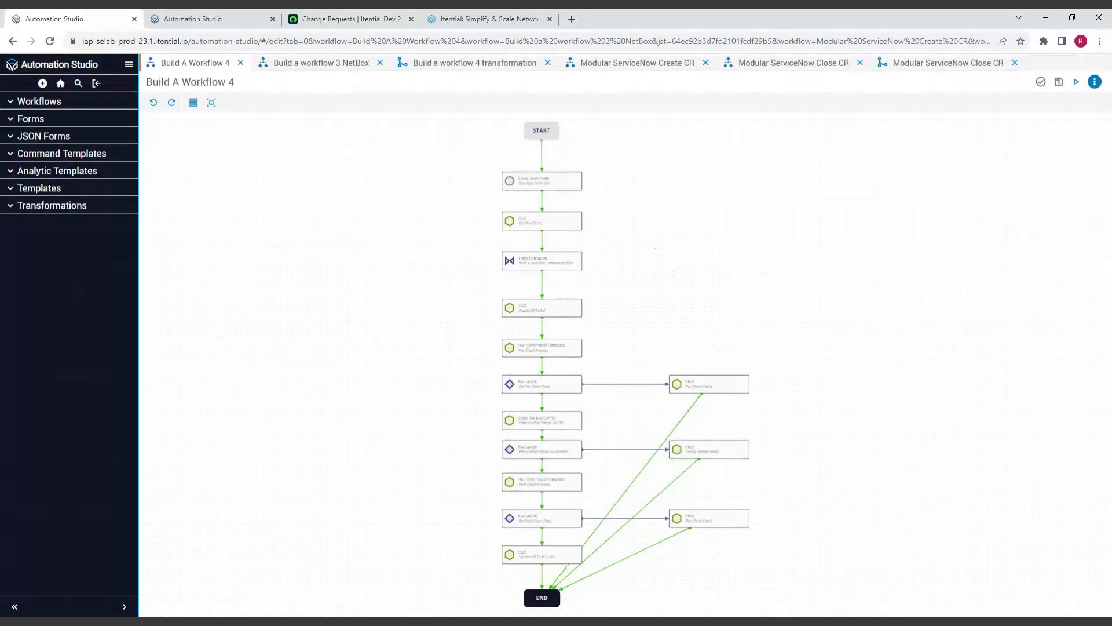
scroll(556, 278, "up", 3)
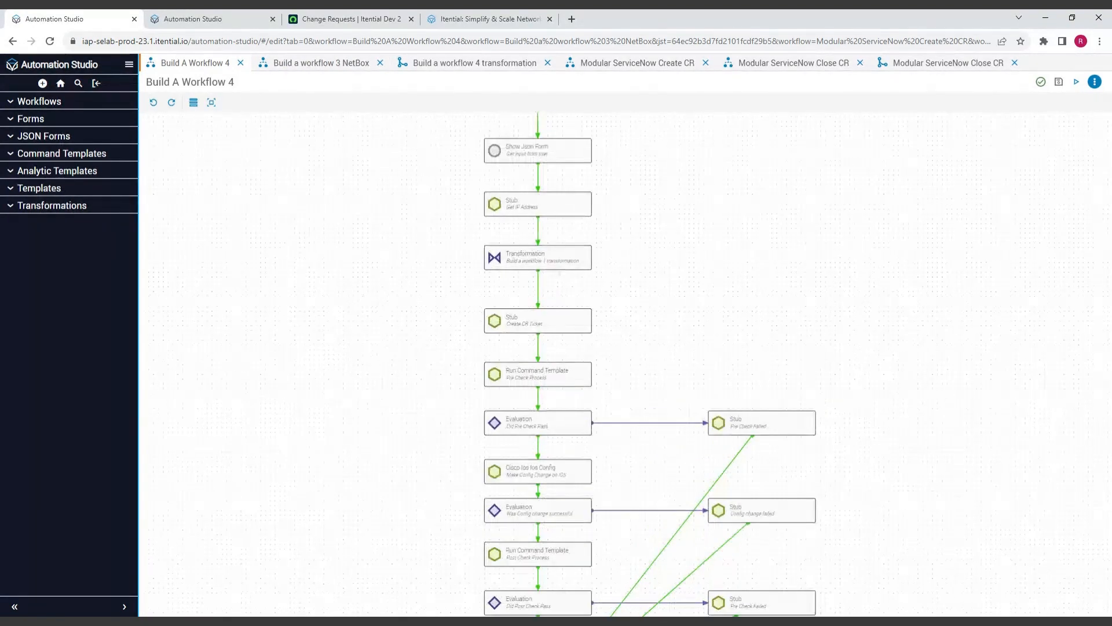
scroll(559, 274, "up", 1)
left_click_drag(623, 190, 625, 288)
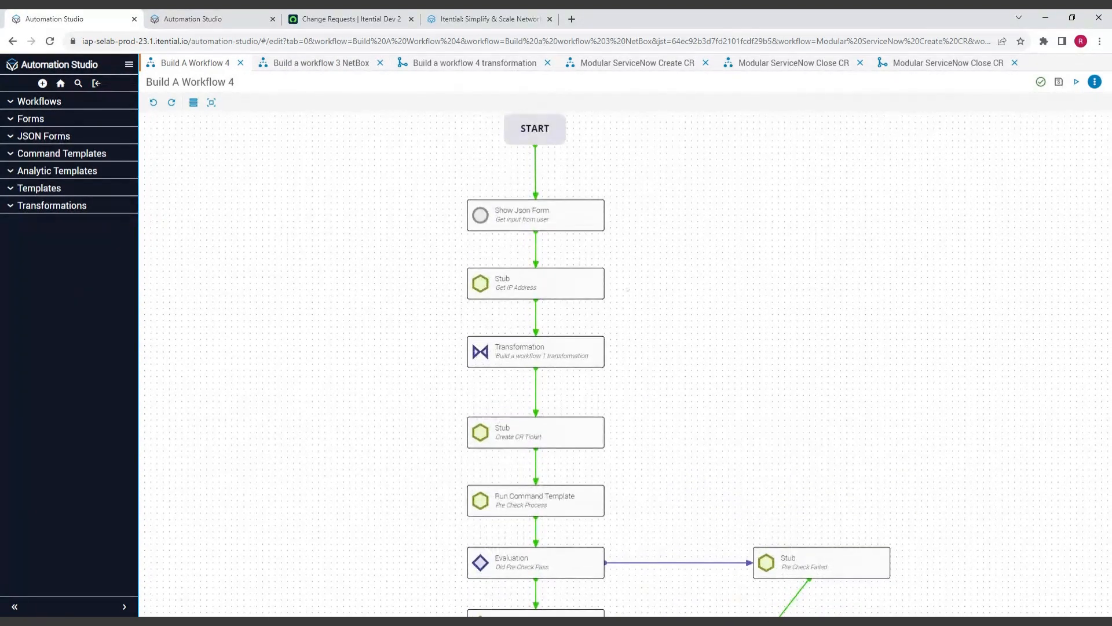
left_click(522, 285)
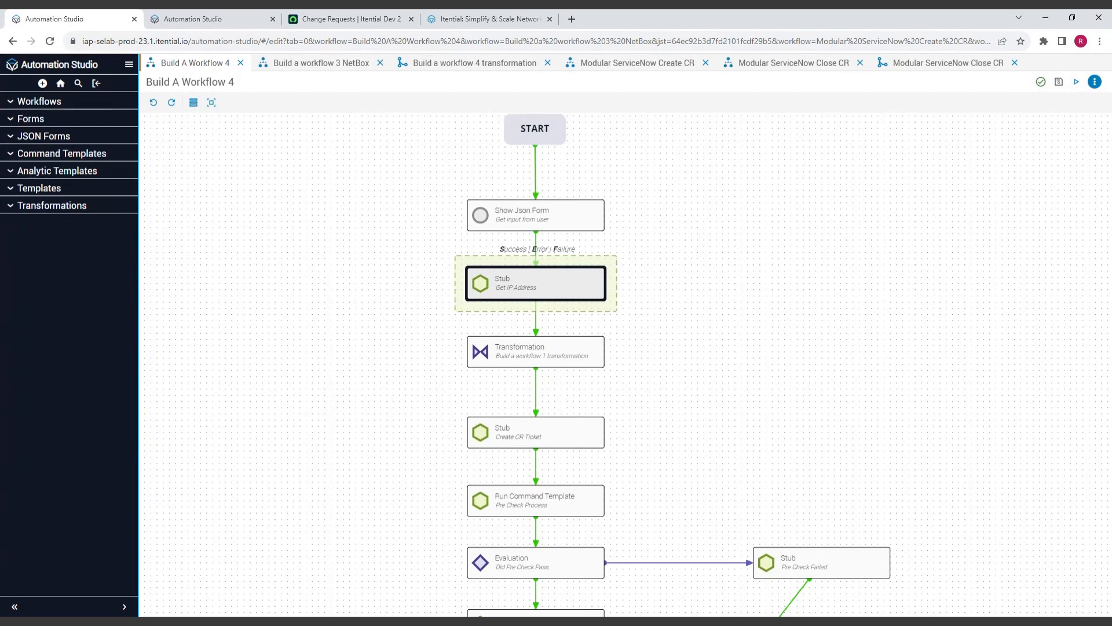
left_click(193, 102)
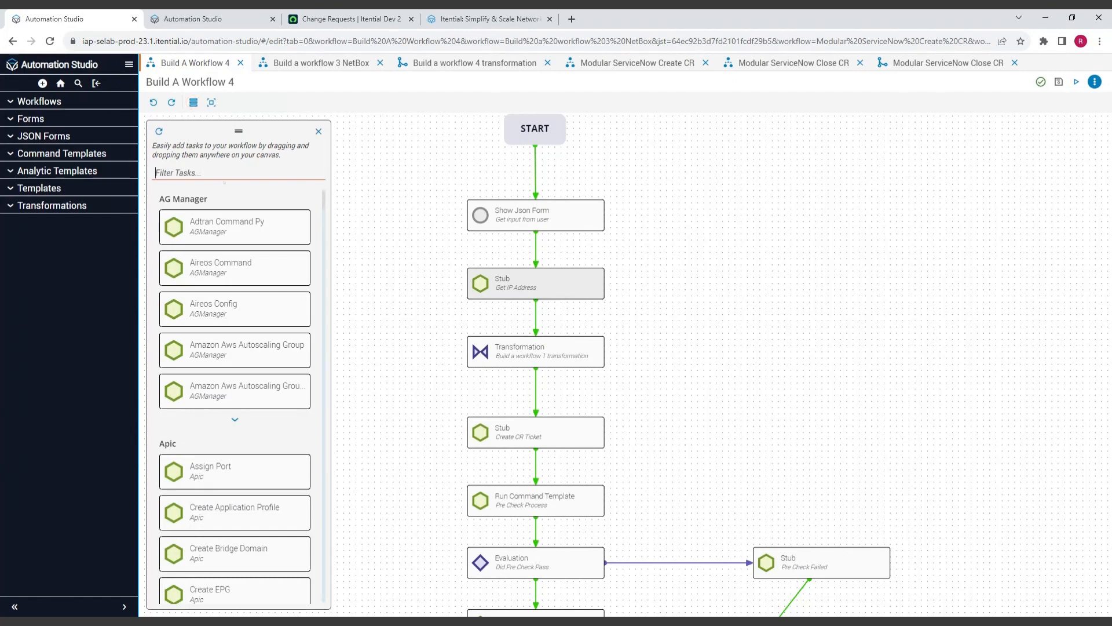
type("Child")
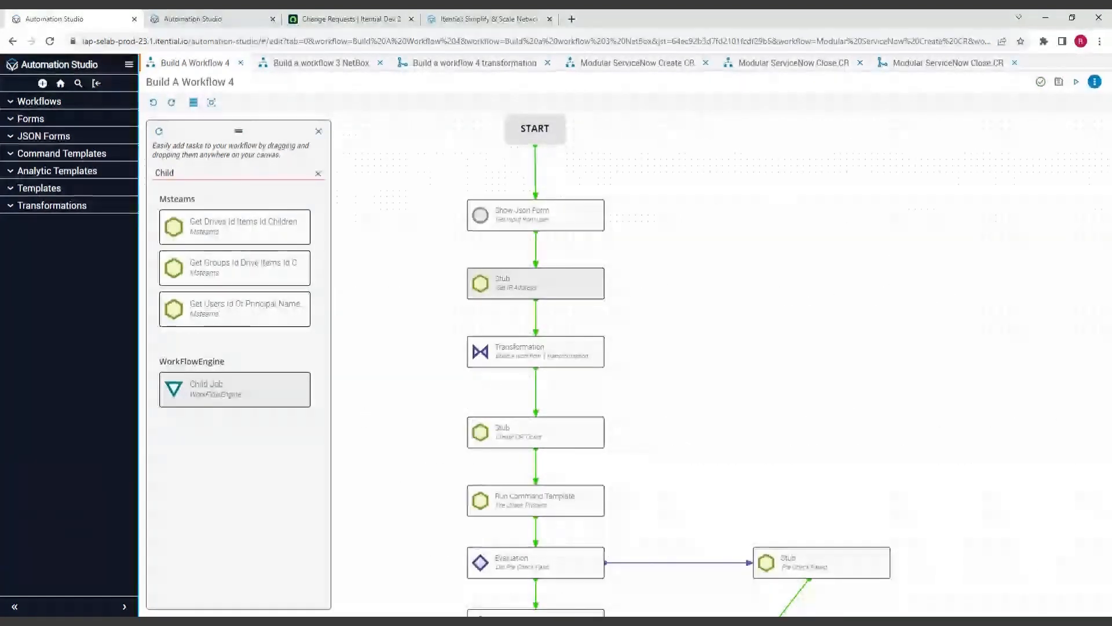
left_click_drag(235, 390, 752, 289)
- Delete and merge the Get IP Address stub, and insert the Child Job between Show Json Form and the Transformation task
right_click(534, 283)
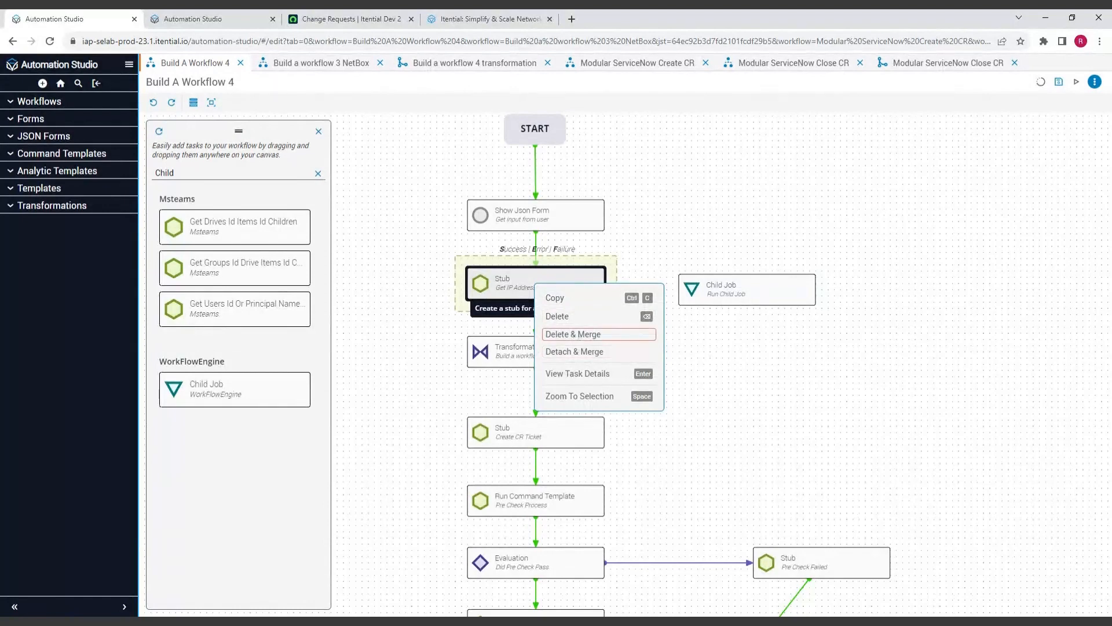
left_click(579, 334)
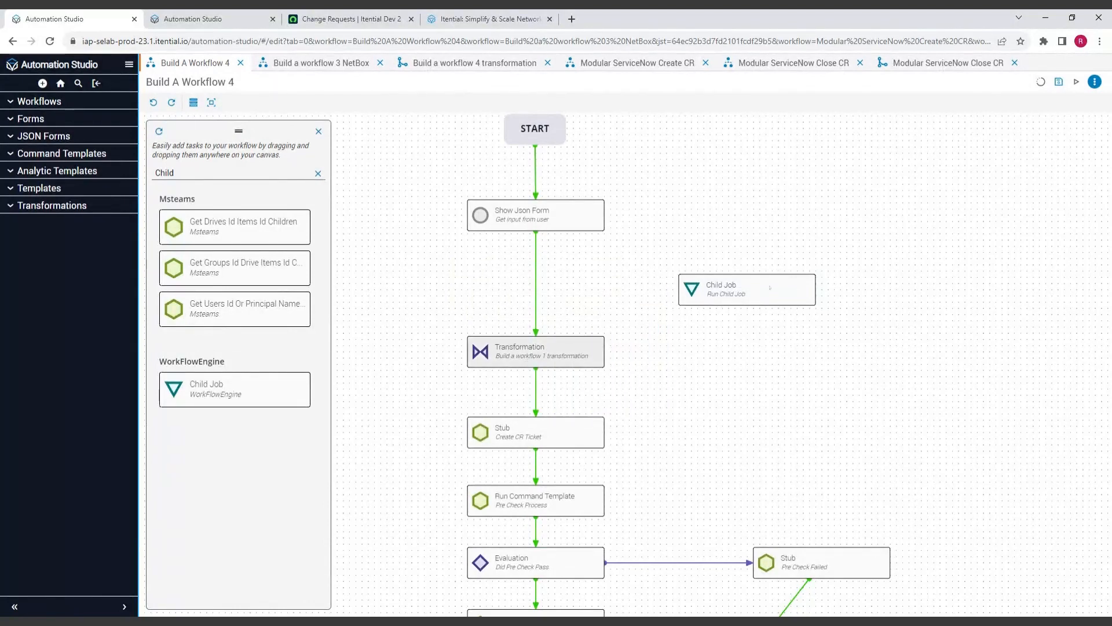
left_click_drag(749, 290, 531, 284)
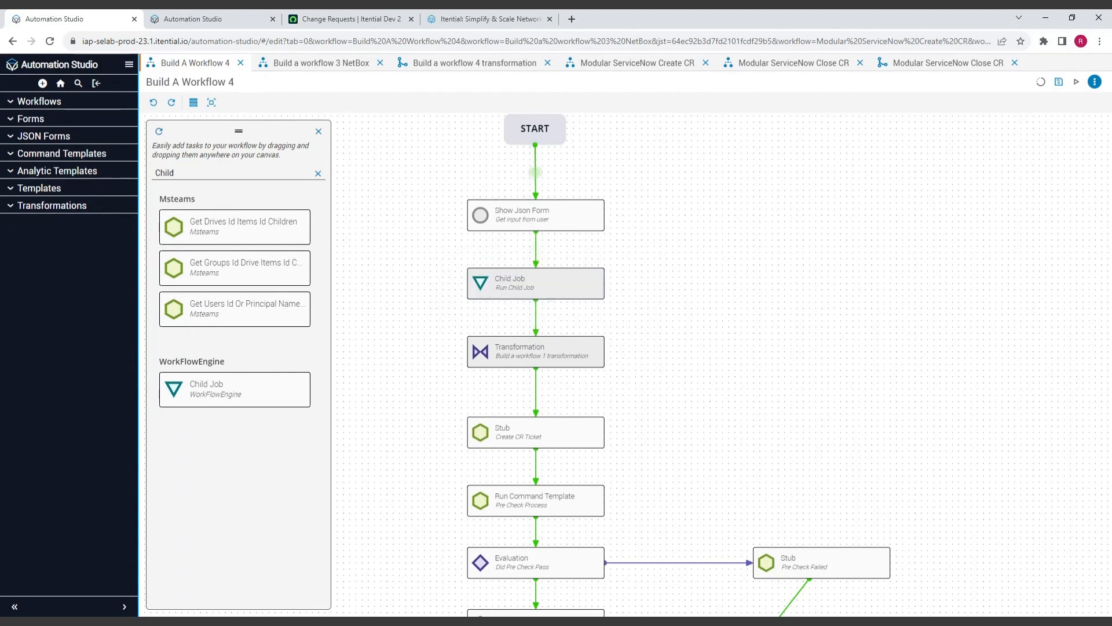
- Set the Child Job task to run the workflow Build a workflow 3 NetBox
left_click(517, 290)
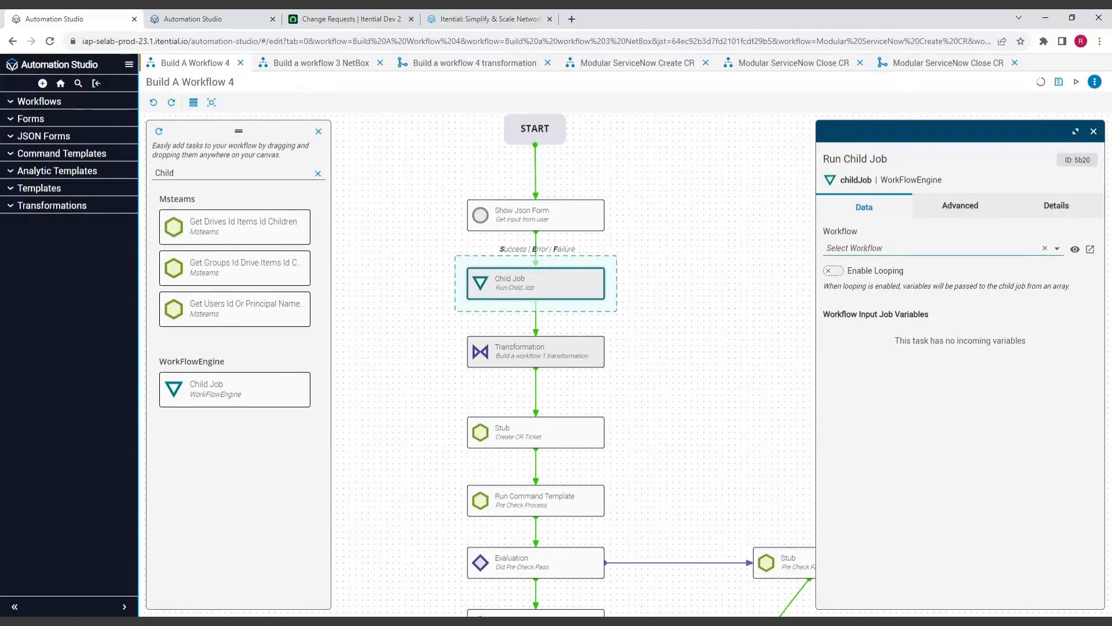
left_click(866, 249)
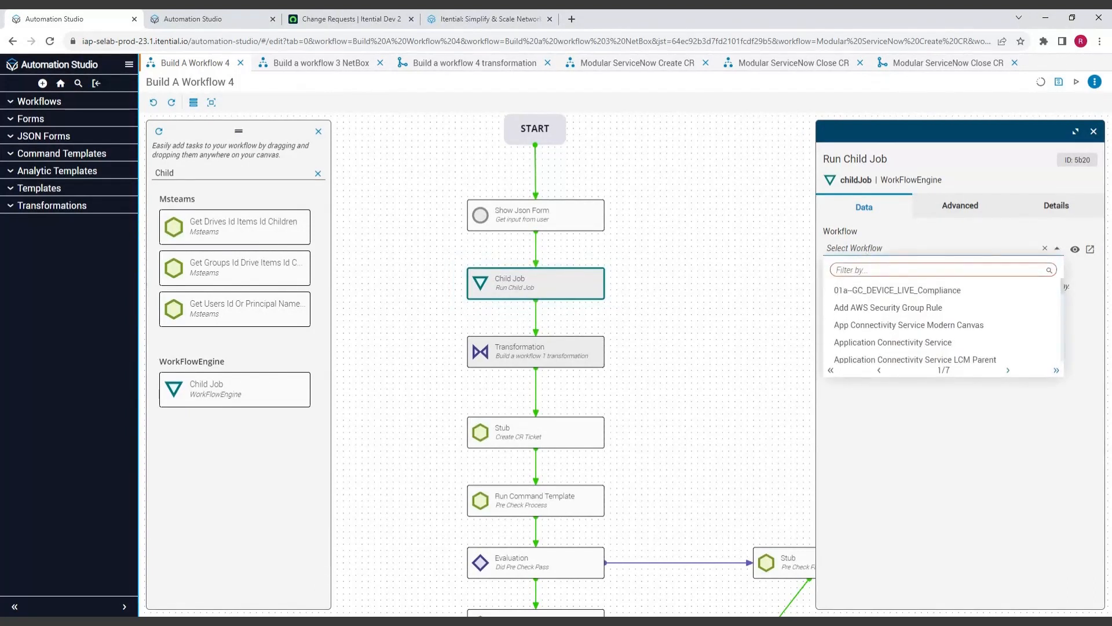
type("B")
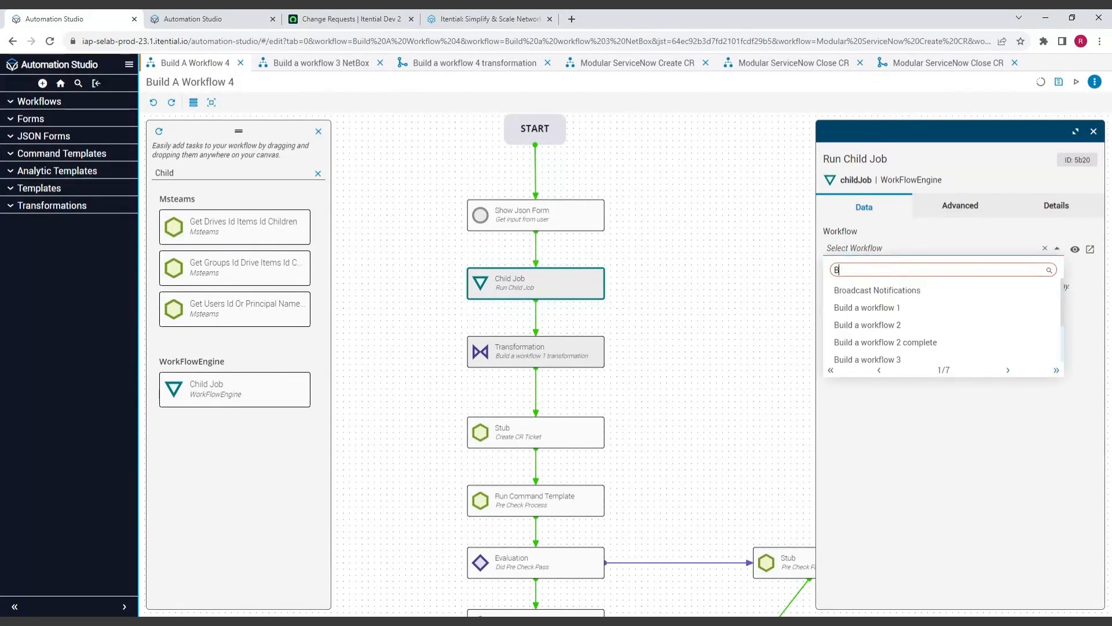
type("uild a wor")
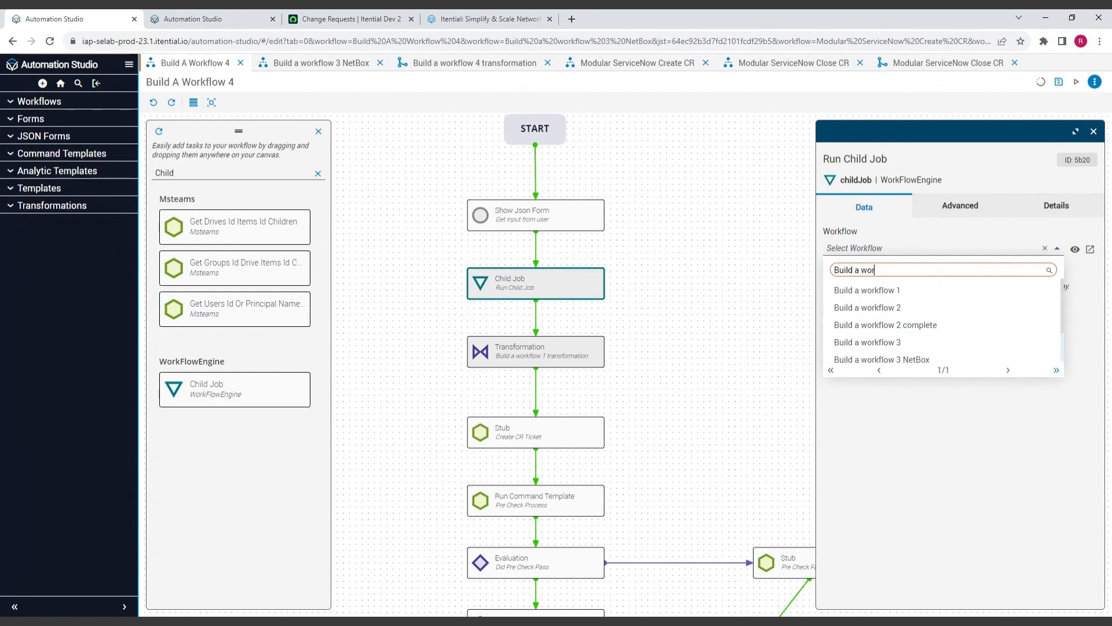
type("k")
left_click(941, 360)
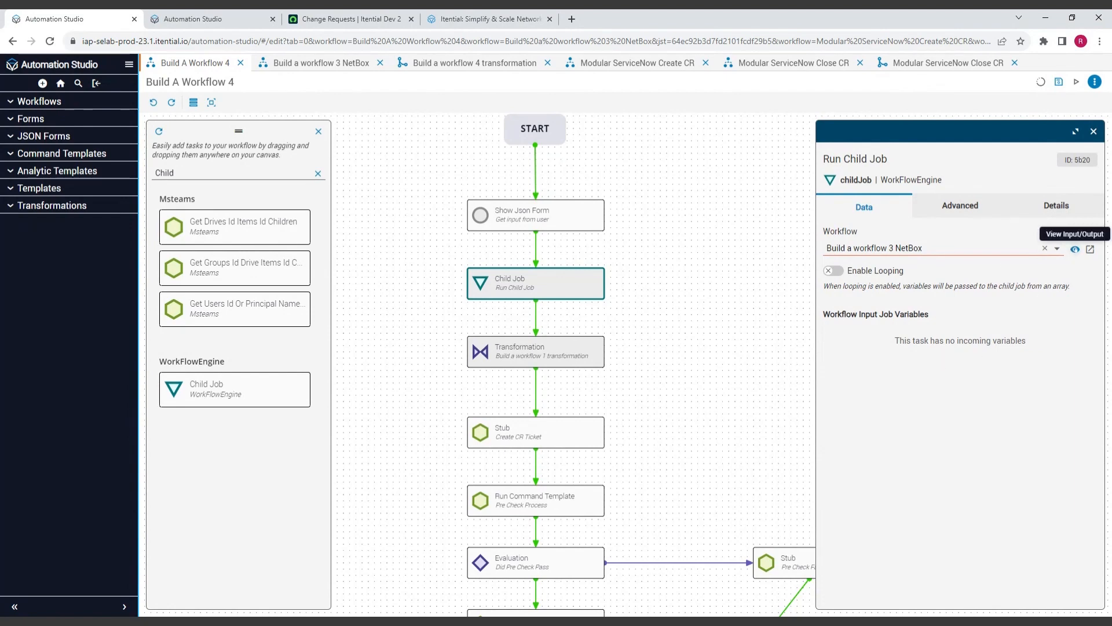
- Review the input and output schemas of the selected child workflow
left_click(1075, 249)
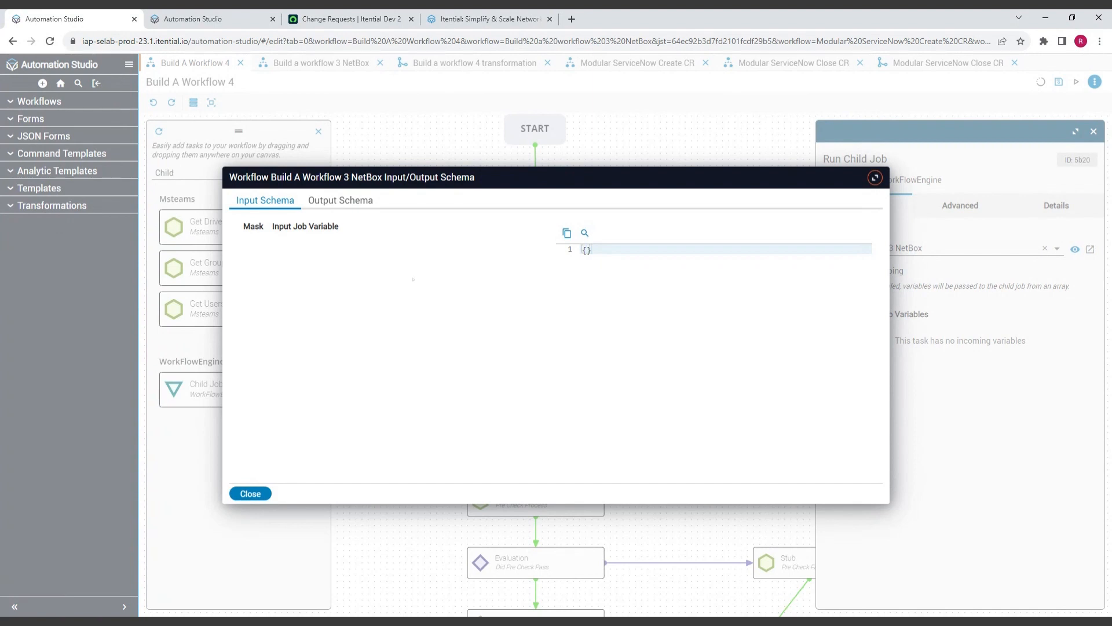
left_click(347, 202)
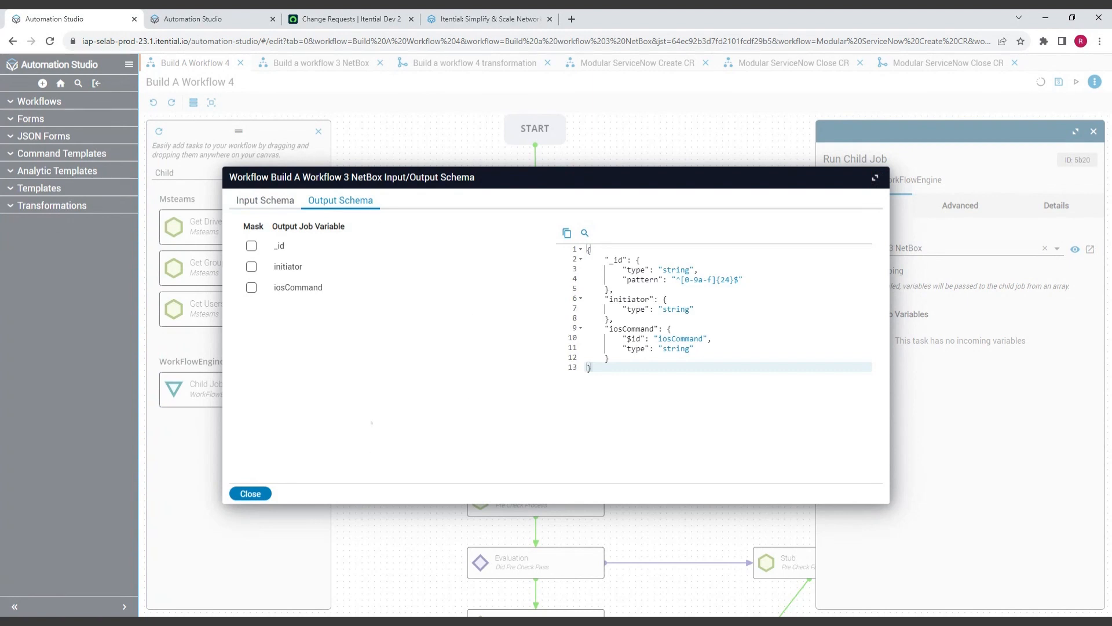
left_click(250, 493)
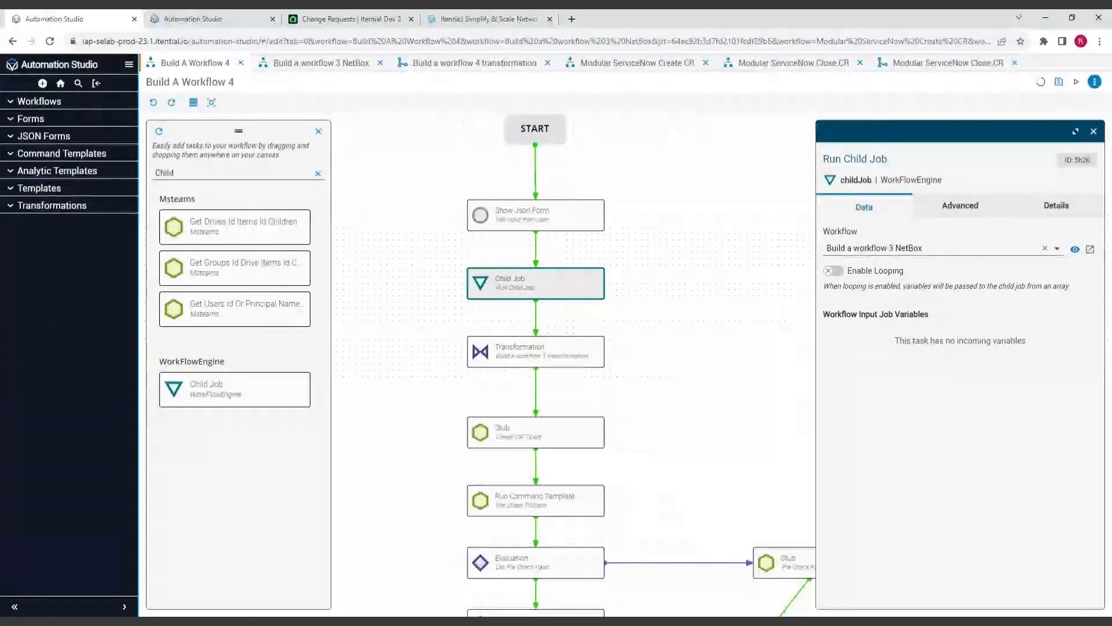
- Rename the Child Job task as Get IP Address from NetBox and close its details
triple_click(883, 160)
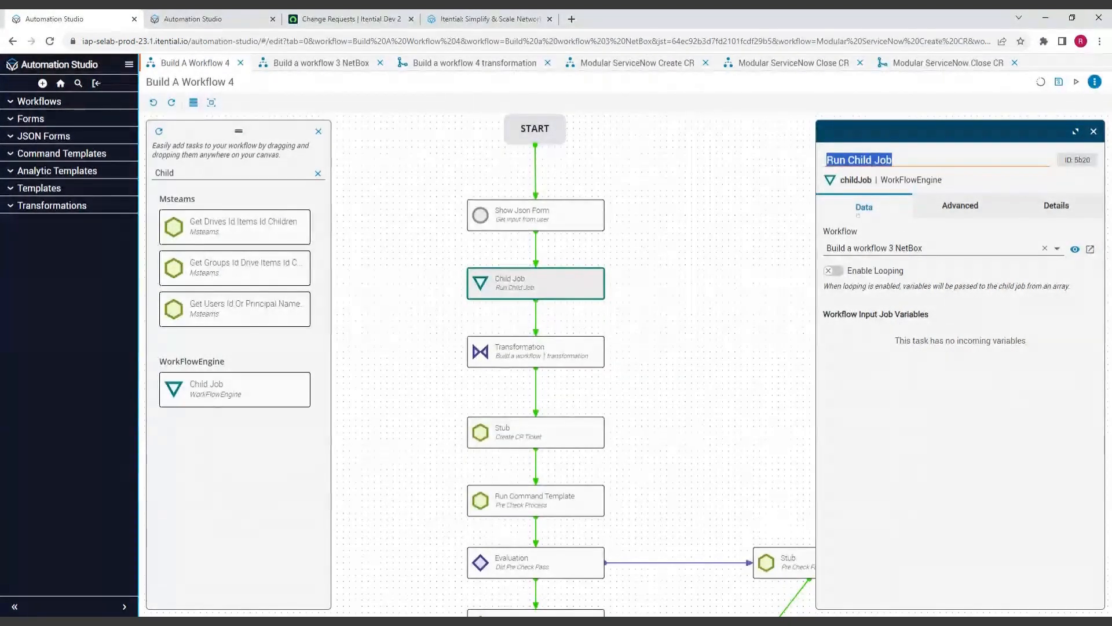
type("Get ")
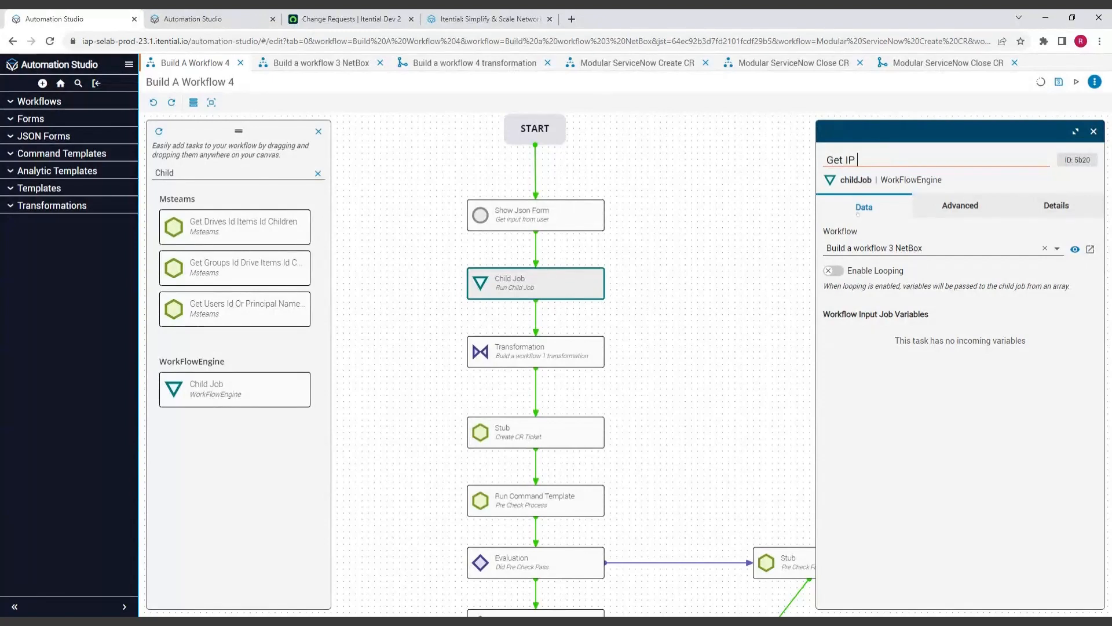
type("IP Adrre")
key("BackSpace")
key("BackSpace")
type("ess")
key("BackSpace")
key("BackSpace")
key("BackSpace")
key("BackSpace")
type("dress from NetBox")
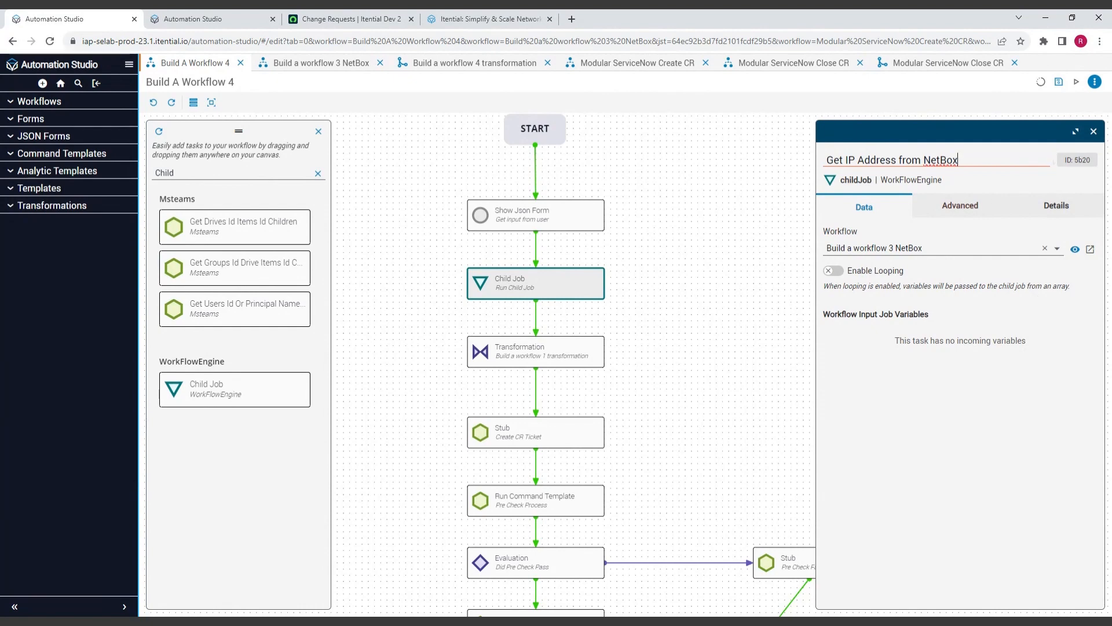
left_click(1094, 132)
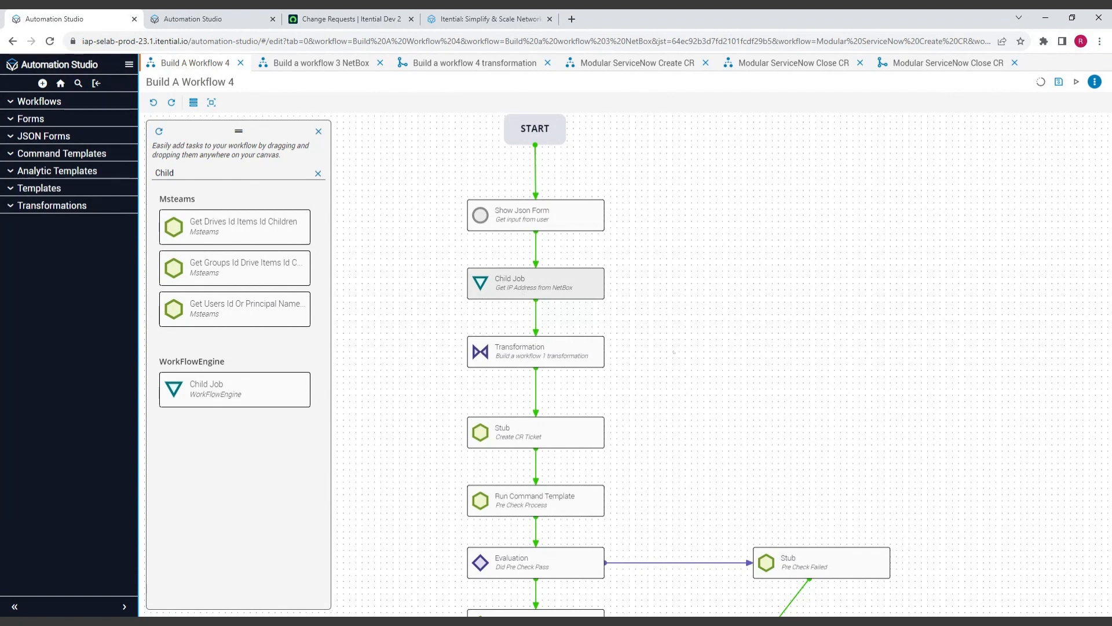
- Switch the Transformation task after the Child Job to use Build a workflow 4 transformation
scroll(739, 369, "down", 3)
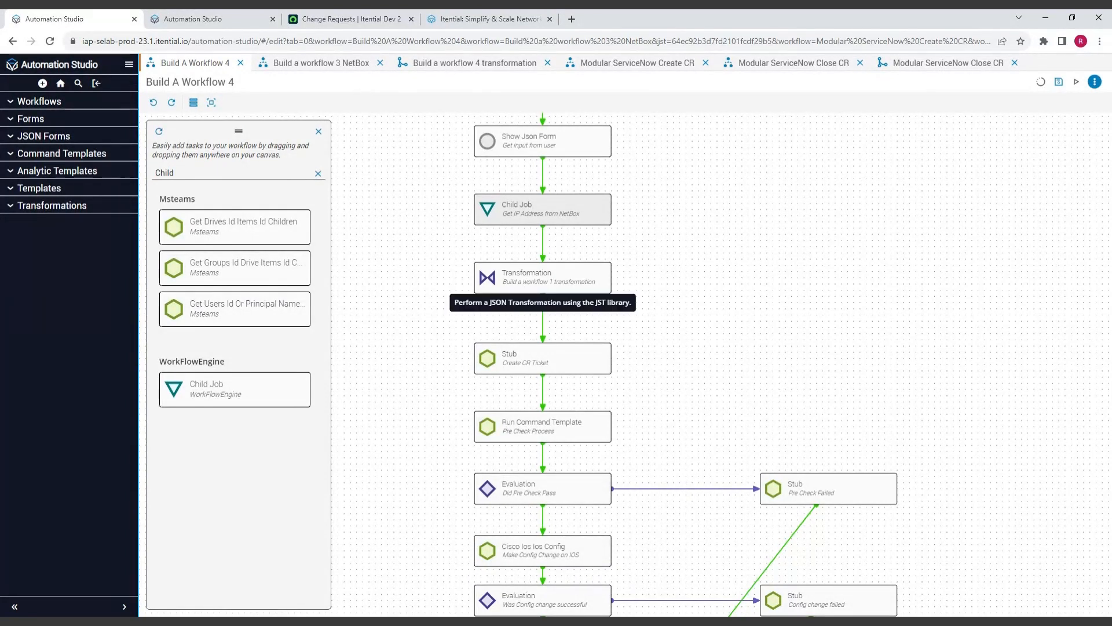
left_click(603, 289)
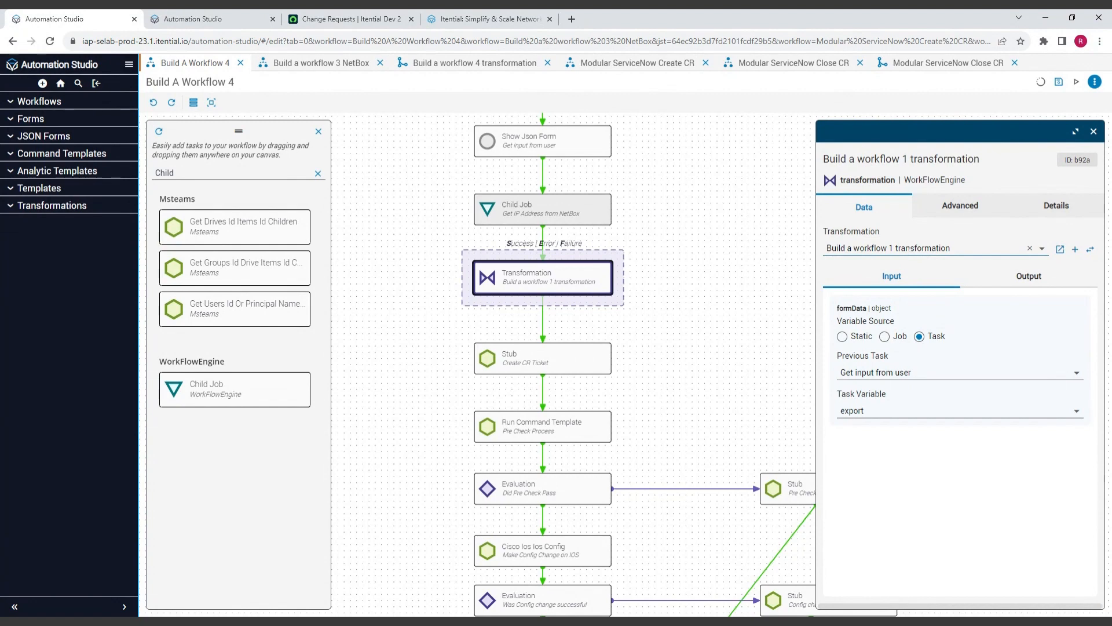
left_click(909, 249)
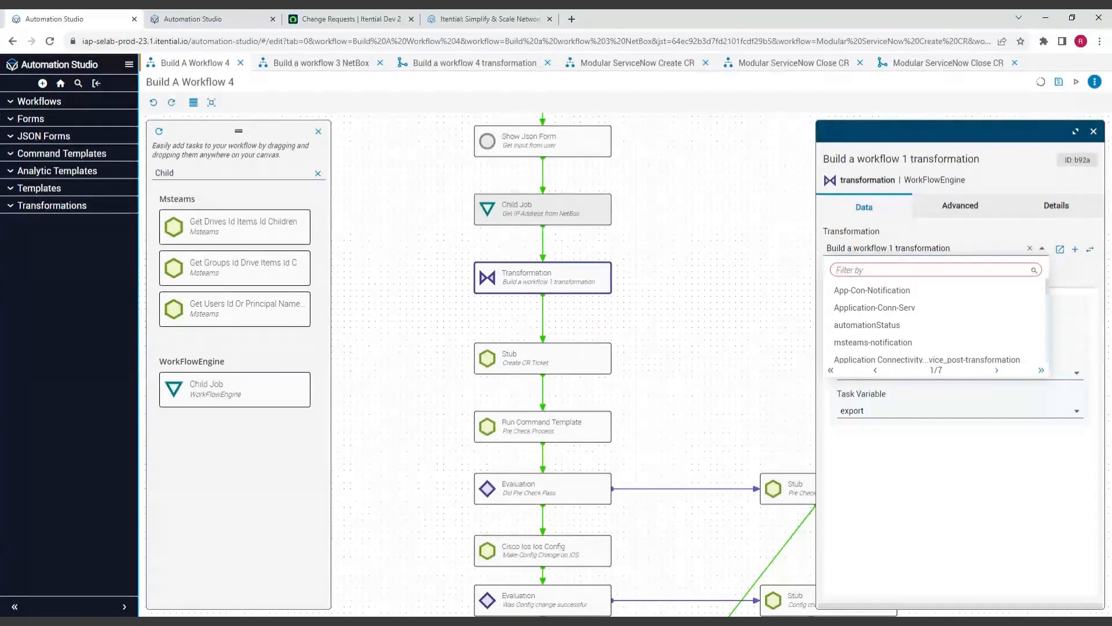
type("Build")
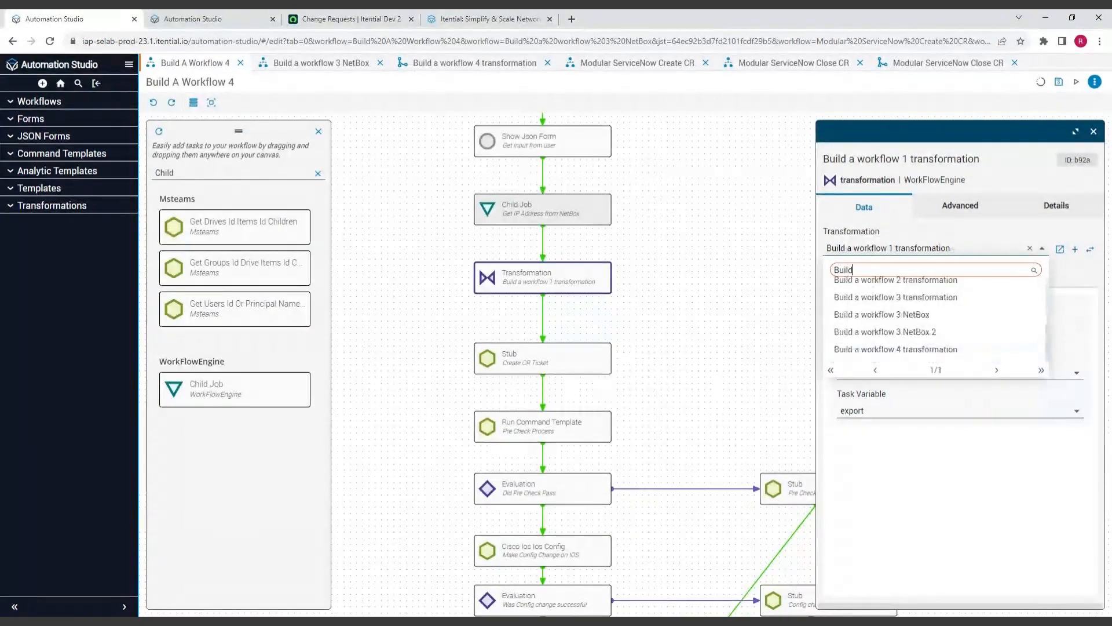
type(" a workflow 4")
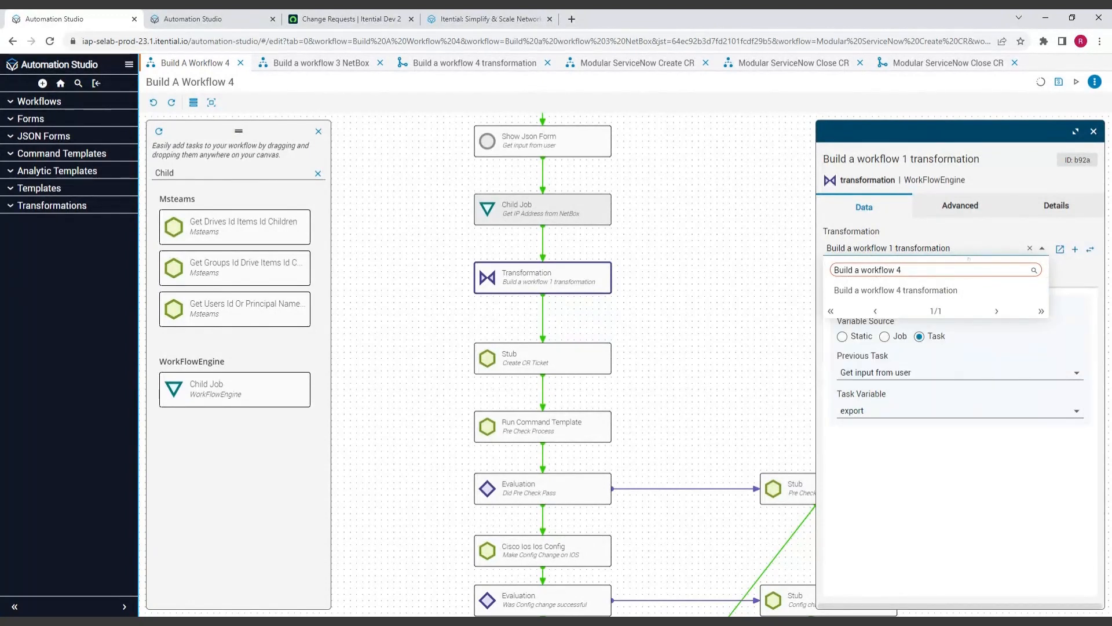
key("Return")
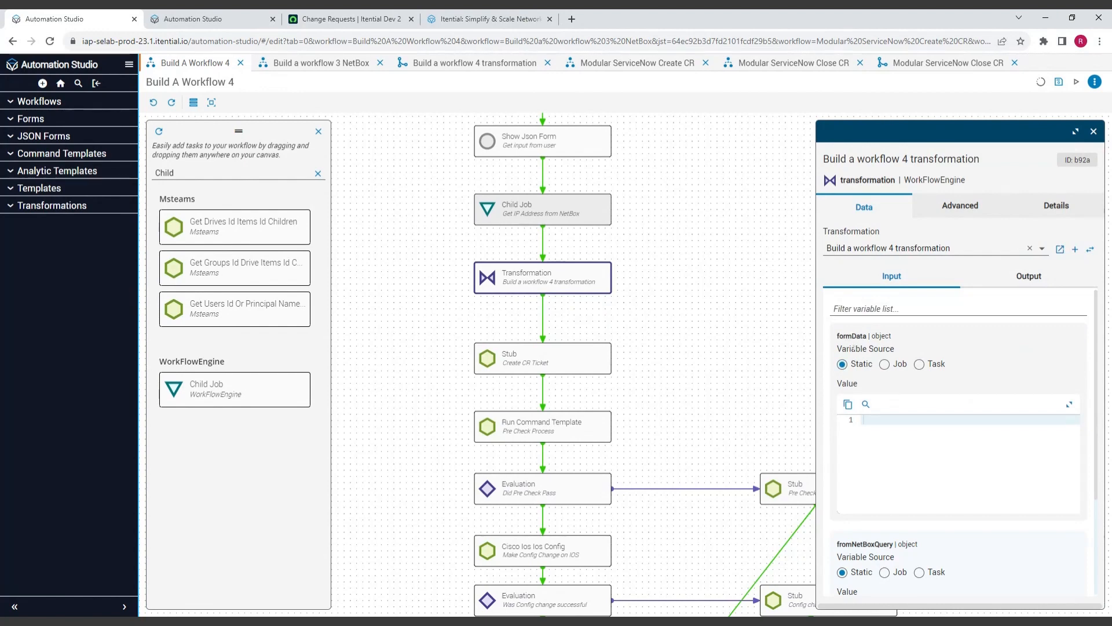
- Source the transformation's formData input from the previous task Get input from user, using its export variable
left_click(919, 363)
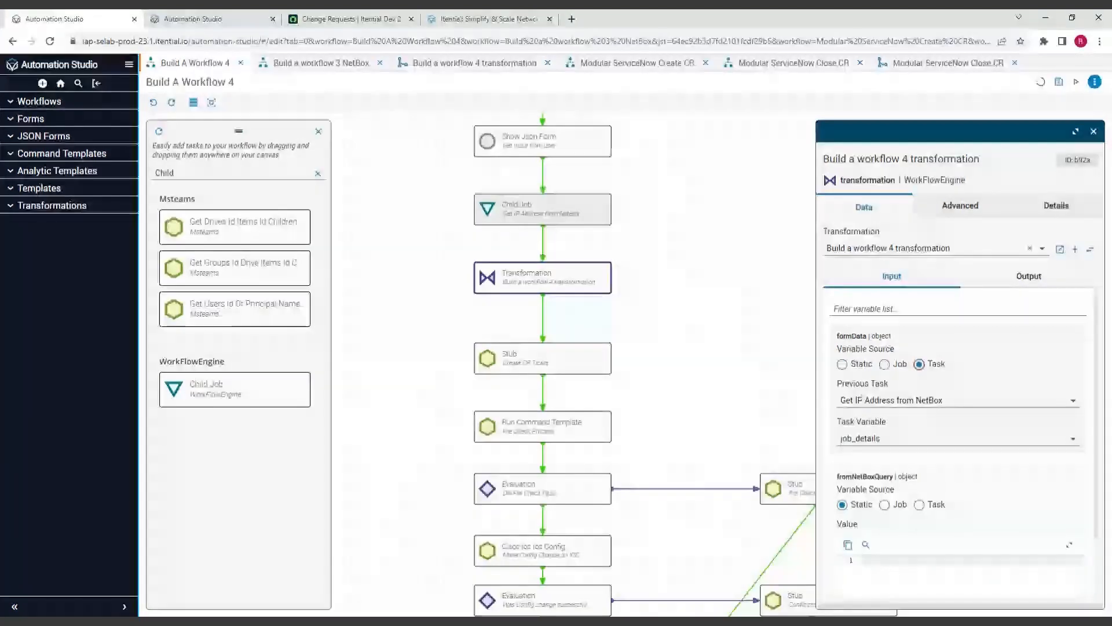
left_click(956, 401)
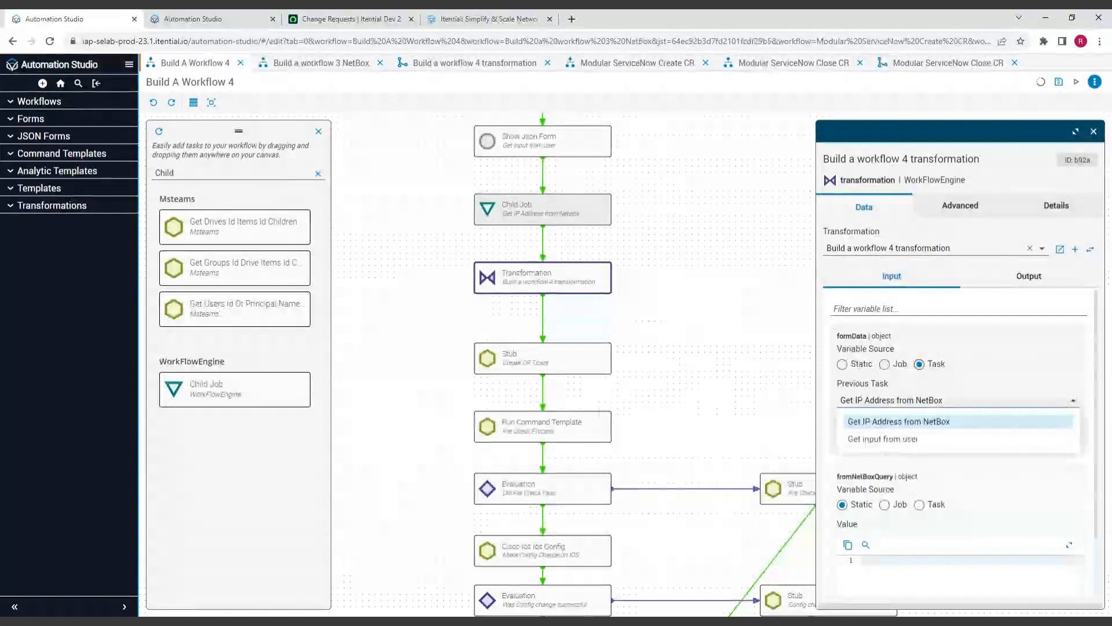
left_click(883, 437)
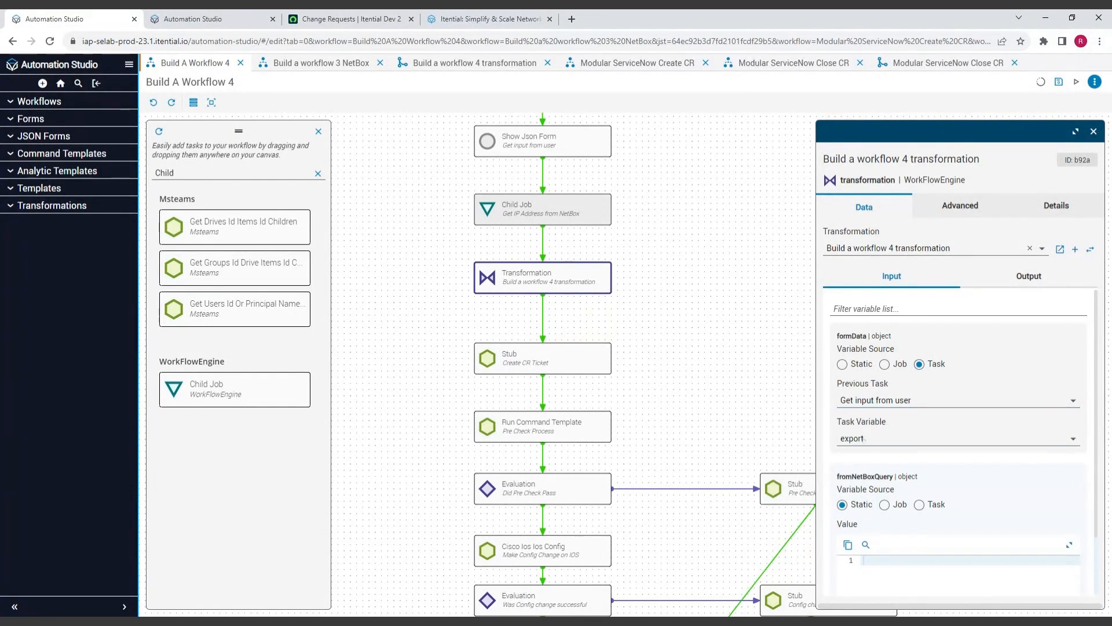
left_click(861, 438)
left_click(862, 458)
scroll(879, 501, "down", 2)
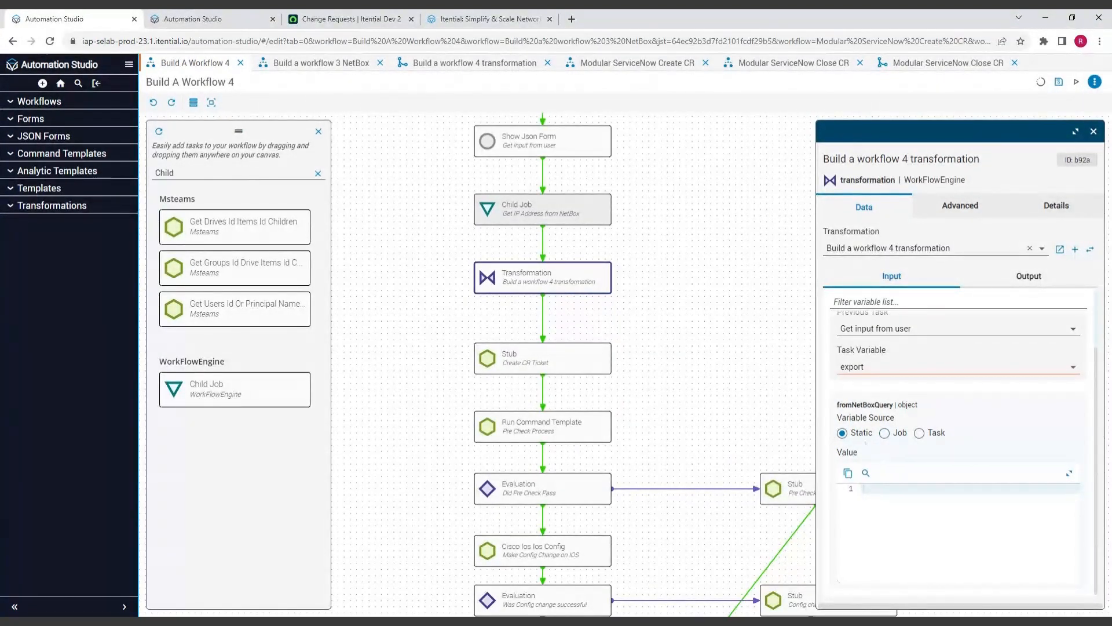
- Source the transformation's fromNetBoxQuery input from the previous task Get IP Address from NetBox, using its job_details variable, and close the task details
left_click(919, 433)
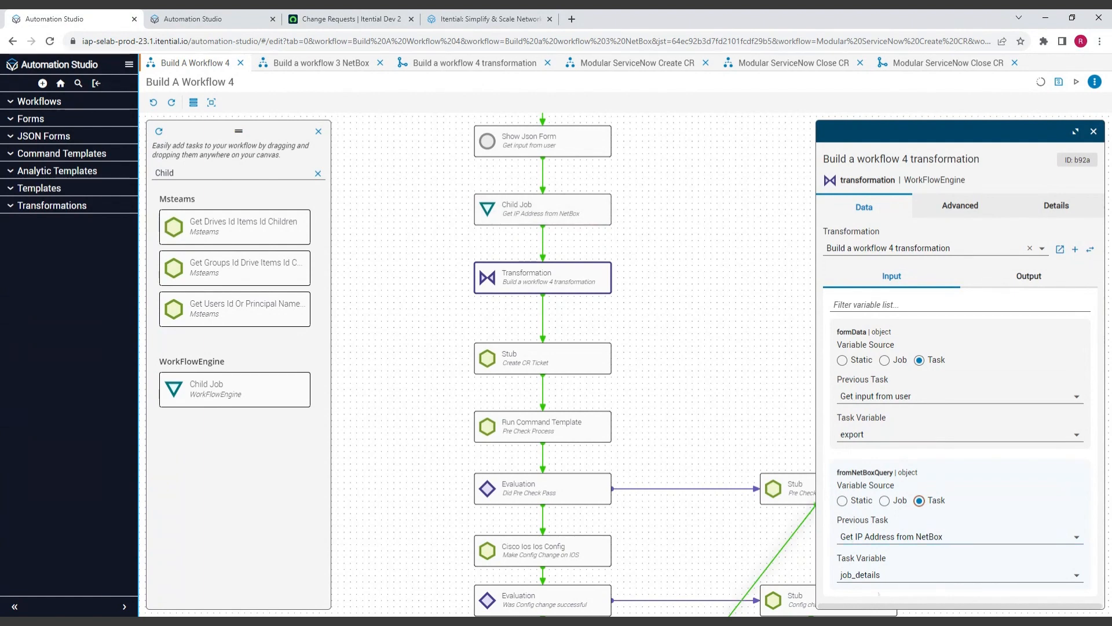
left_click(869, 575)
left_click(854, 543)
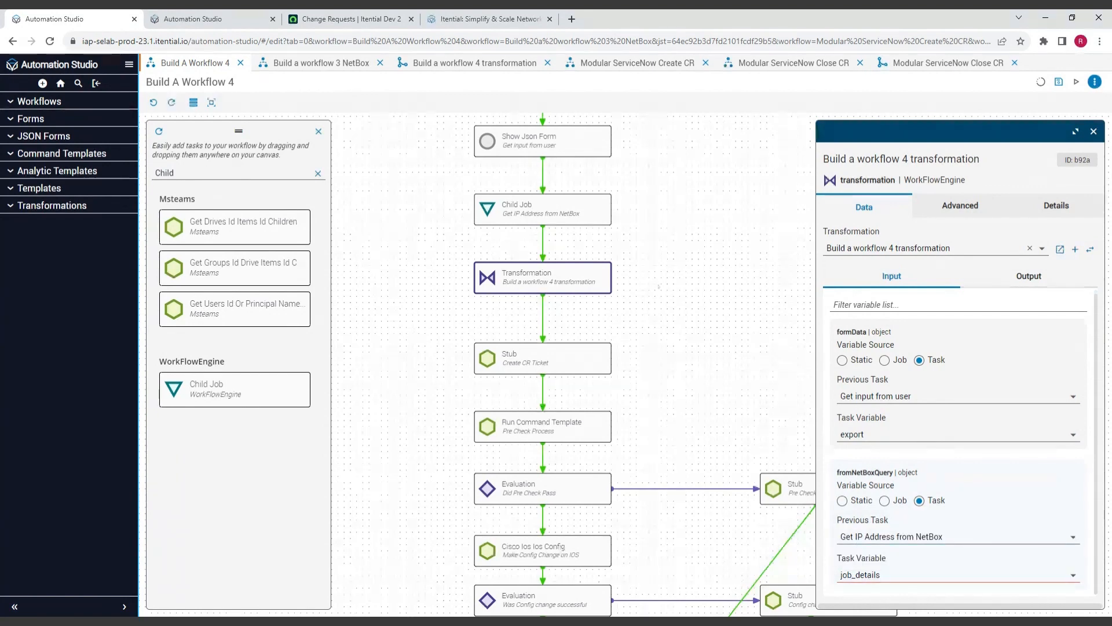
left_click(1094, 132)
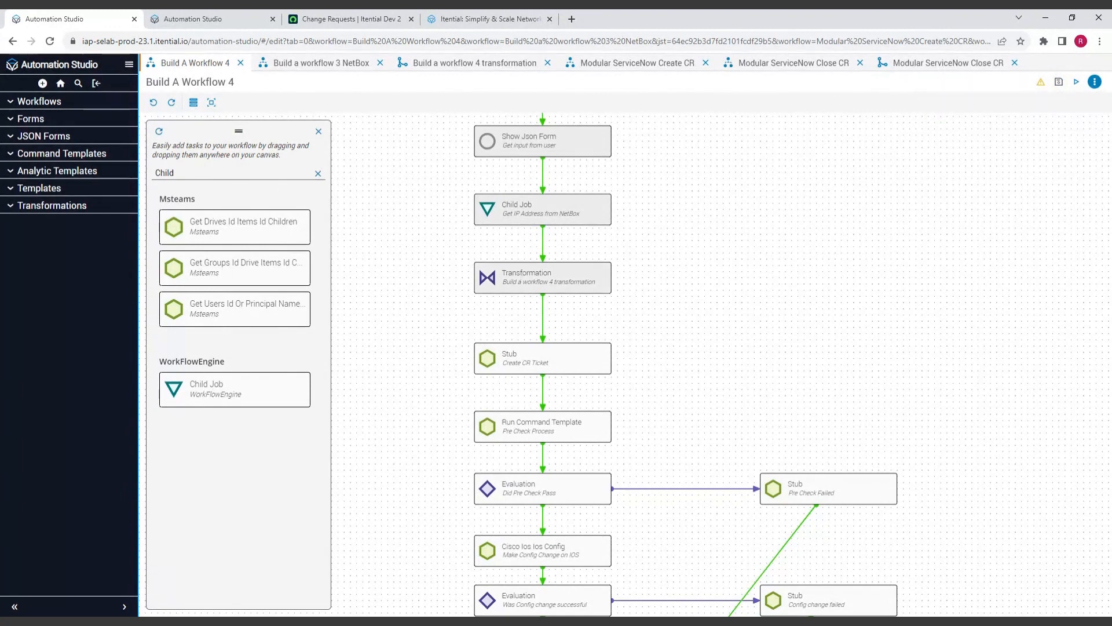
- Open the Build a workflow 4 transformation and examine how formData and fromNetBoxQuery are mapped to hostName and iosCommands
left_click(452, 63)
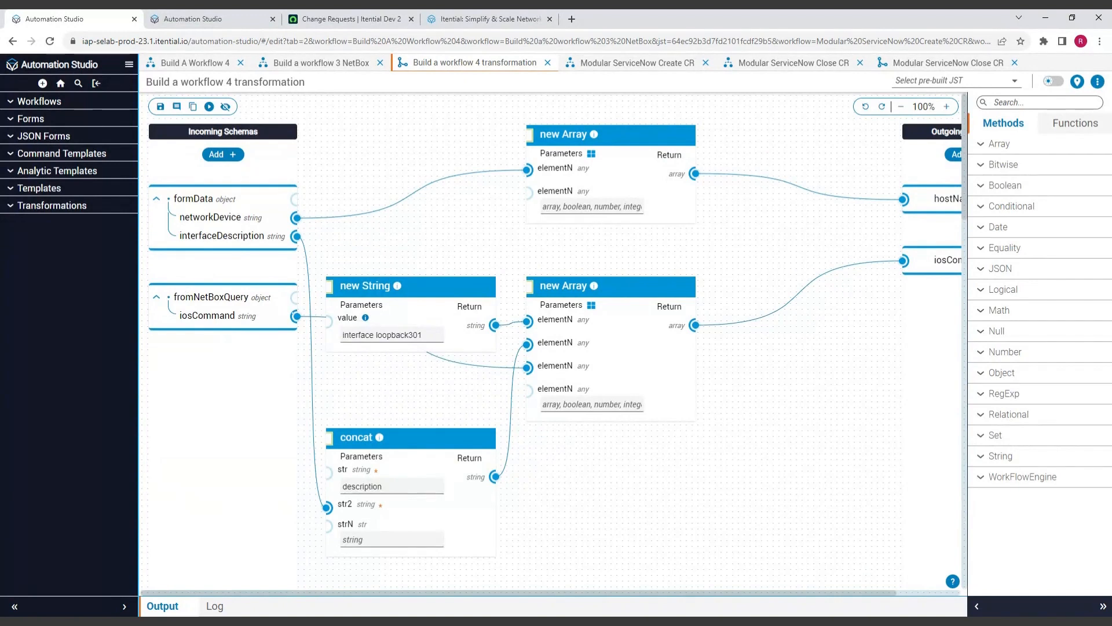
mouse_move(186, 323)
left_click_drag(435, 286, 431, 168)
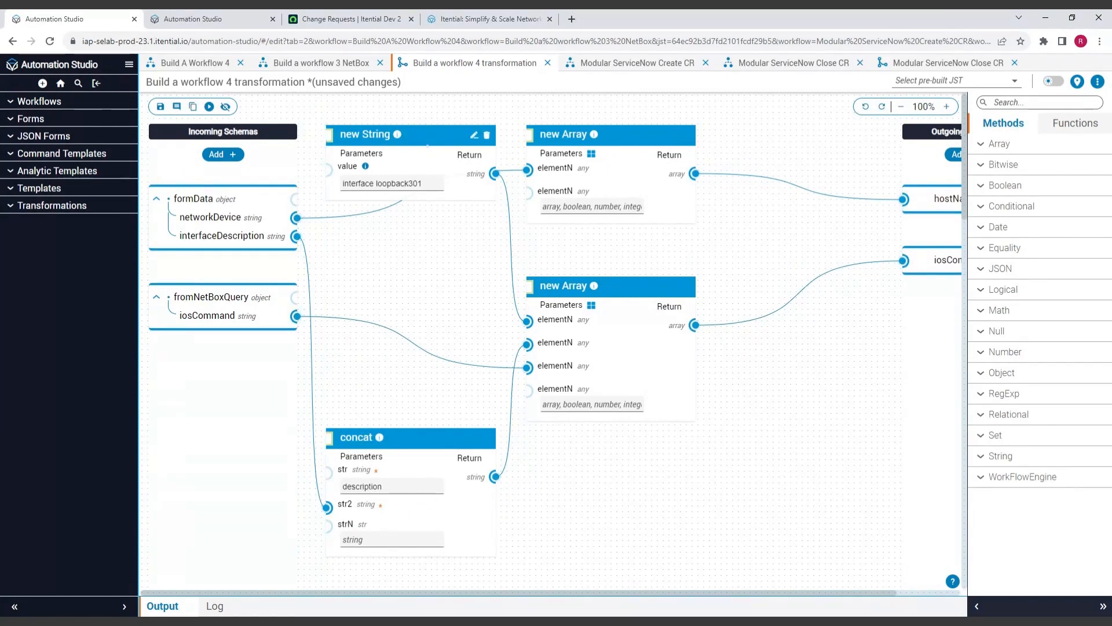
left_click_drag(447, 147, 412, 313)
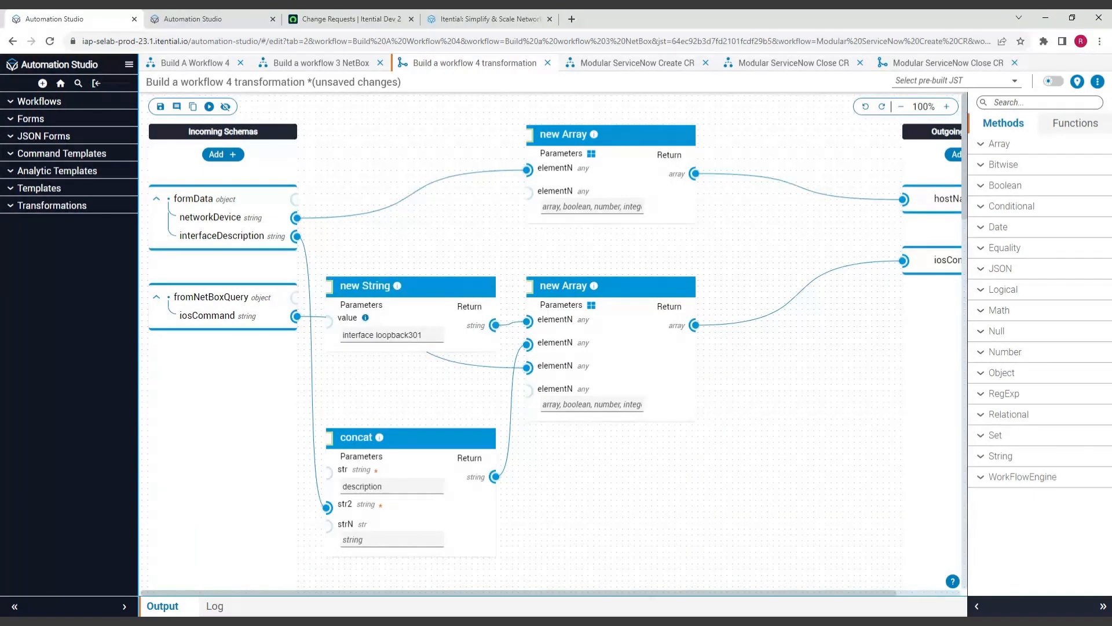
scroll(550, 359, "right", 2)
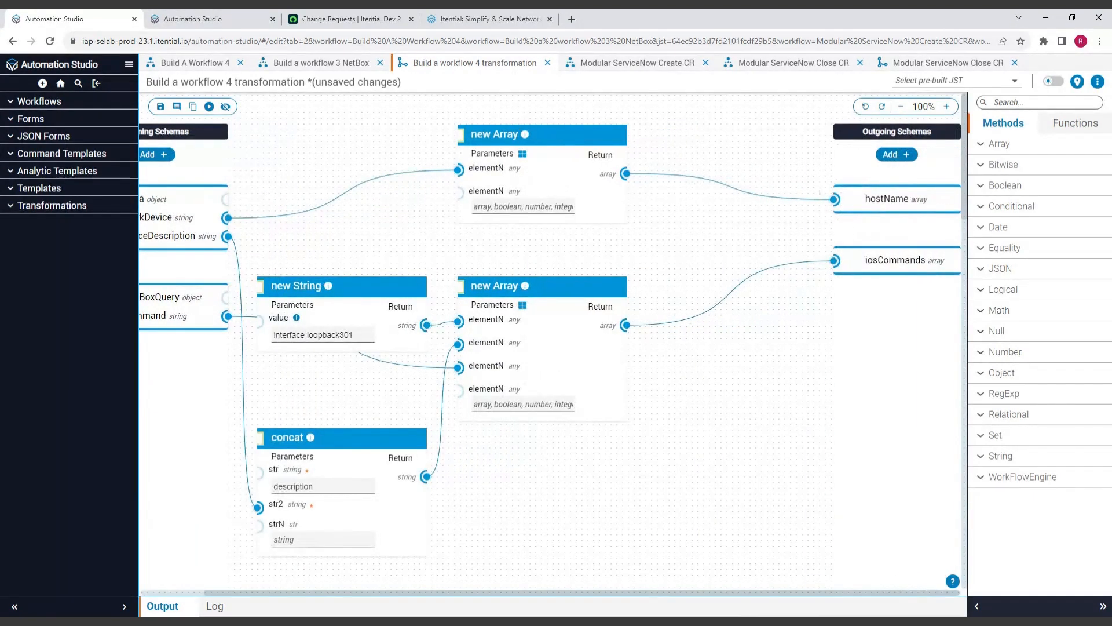
mouse_move(872, 197)
left_click_drag(728, 593, 660, 601)
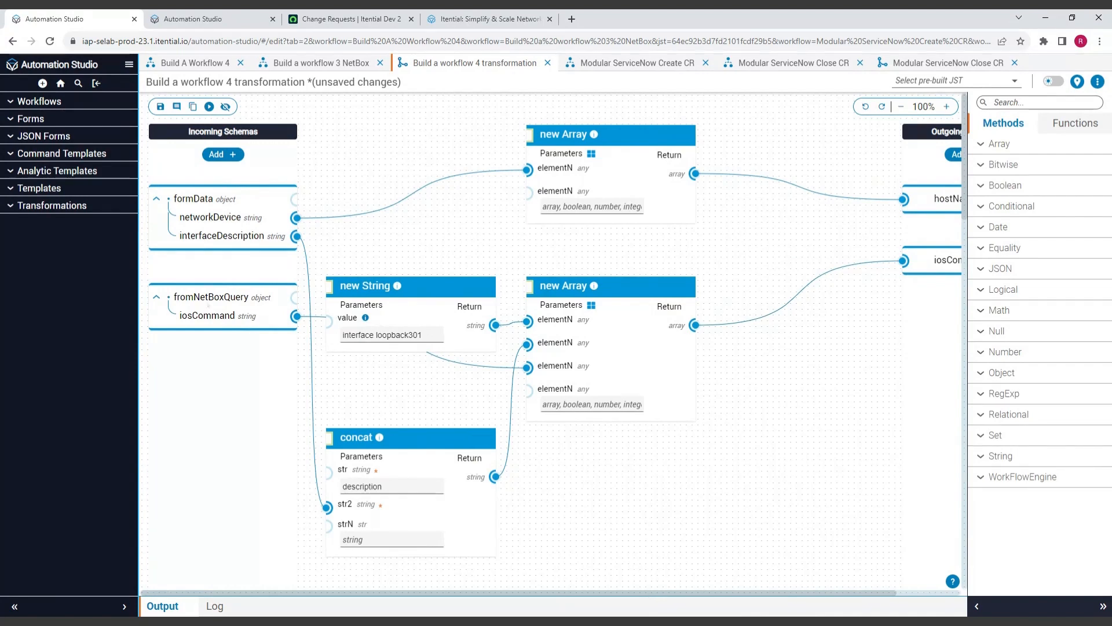
mouse_move(208, 307)
scroll(896, 477, "right", 2)
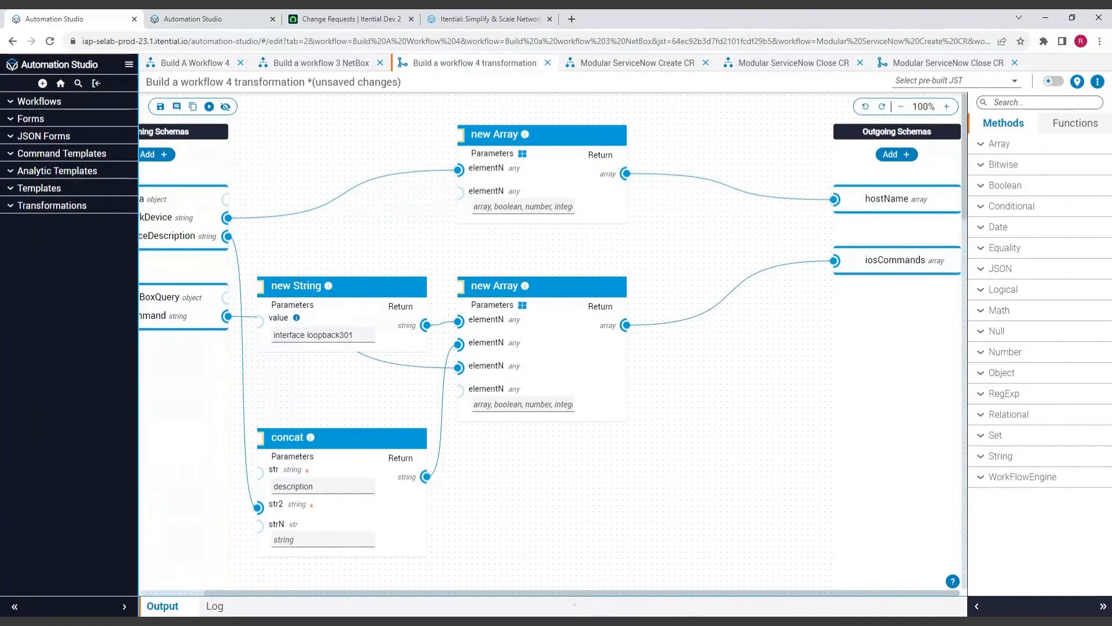
left_click_drag(579, 592, 503, 590)
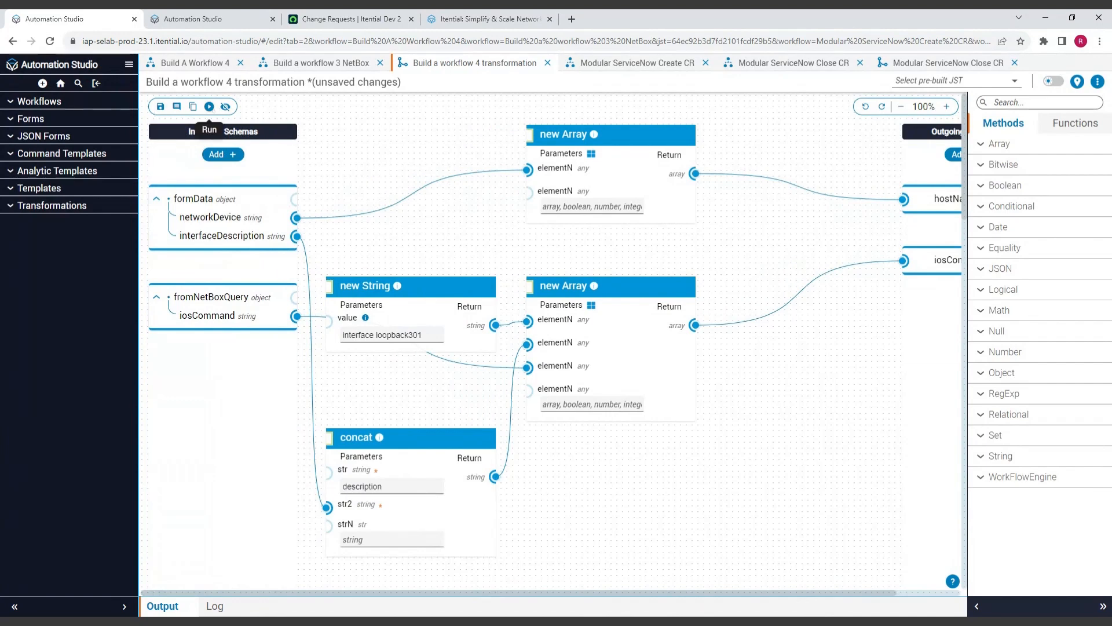
- Run the transformation with the prefilled example inputs and inspect the IP address command in the output
left_click(210, 106)
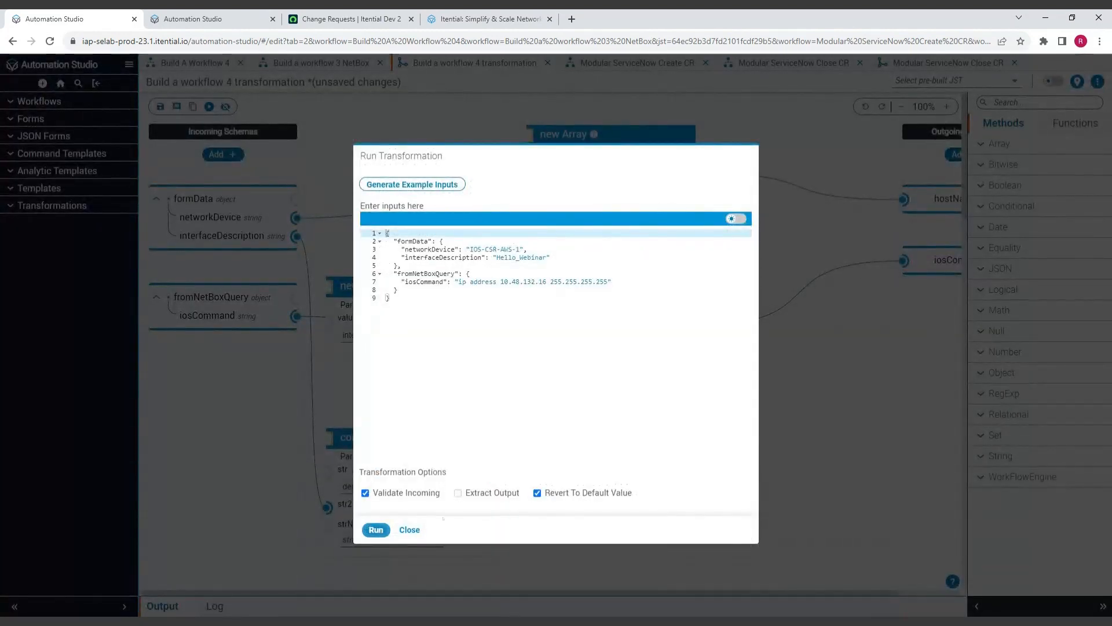
left_click(376, 529)
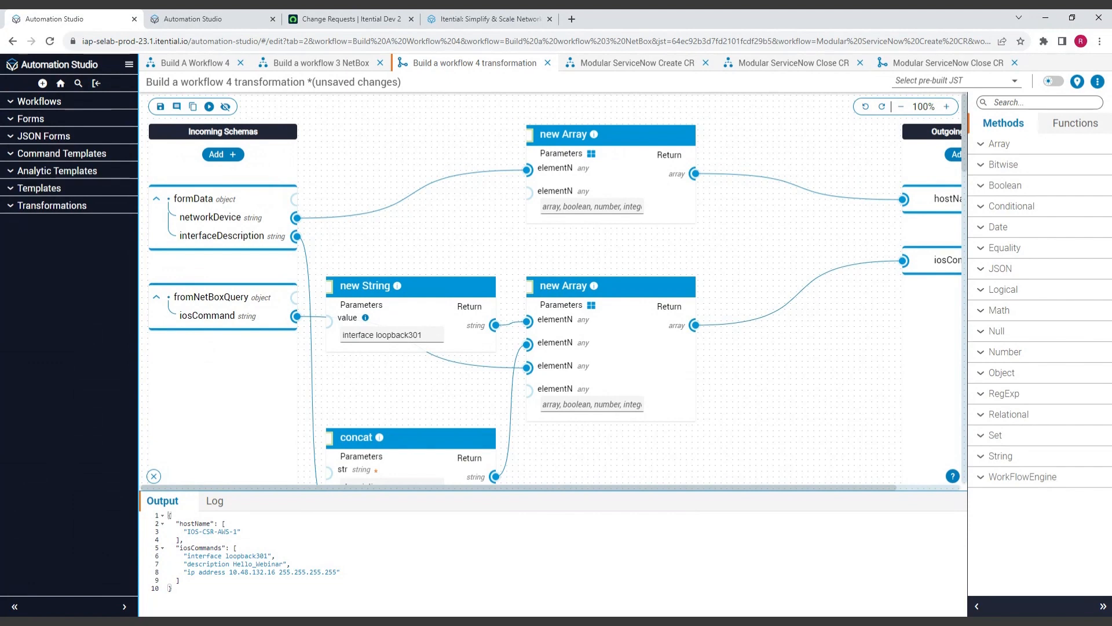
left_click_drag(187, 572, 337, 572)
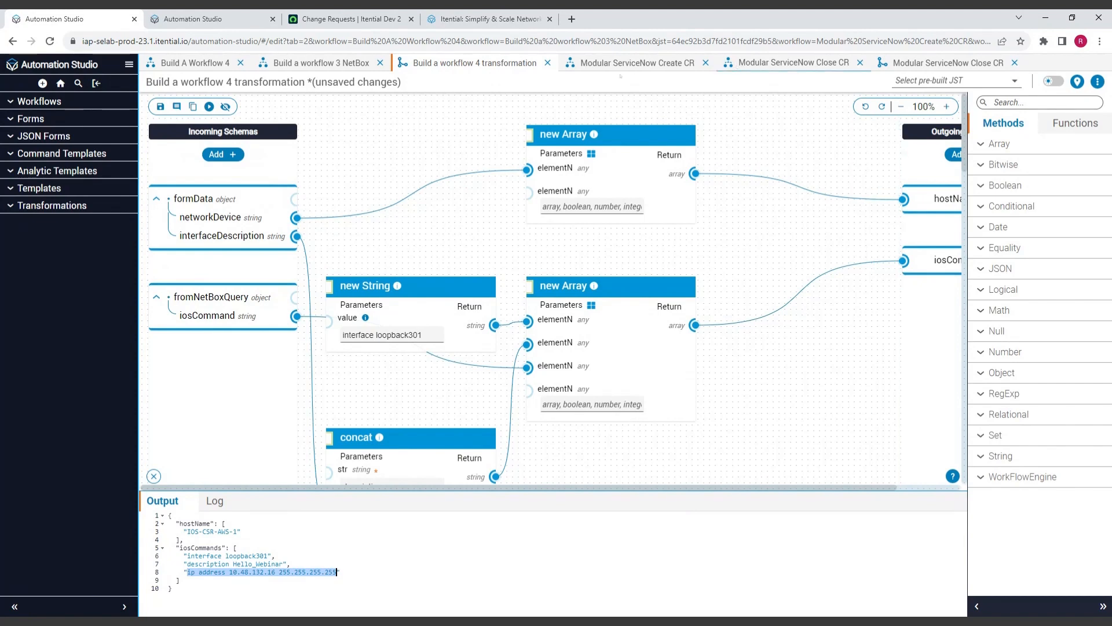
- Return to Build A Workflow 4, discarding the transformation's unsaved changes, and locate the Create CR Ticket and Update CR Ticket state stubs
left_click(196, 63)
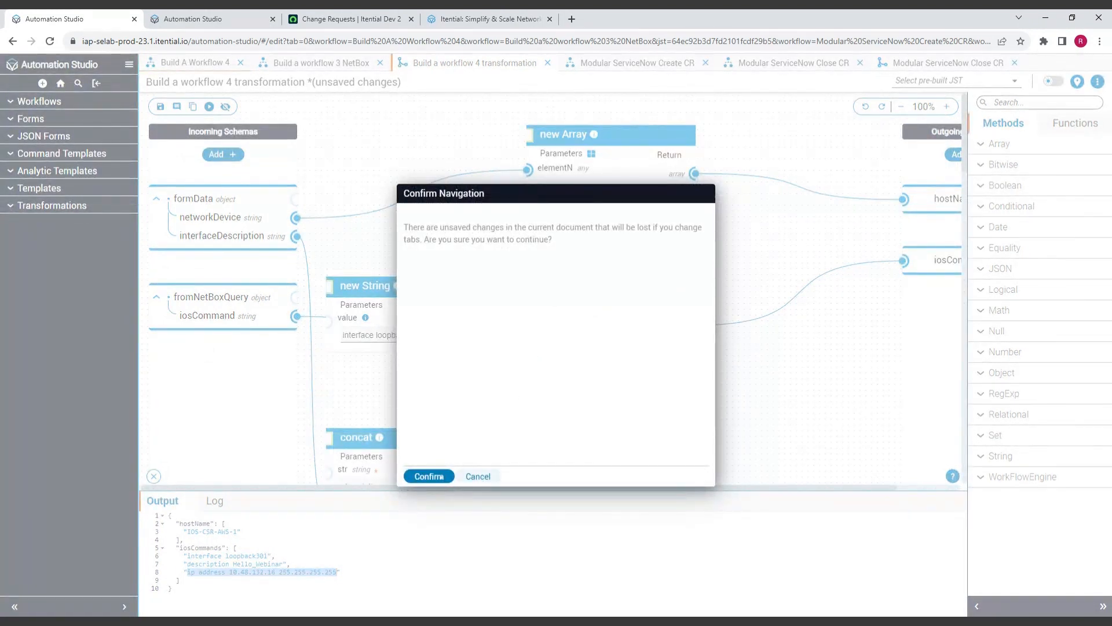
left_click(429, 476)
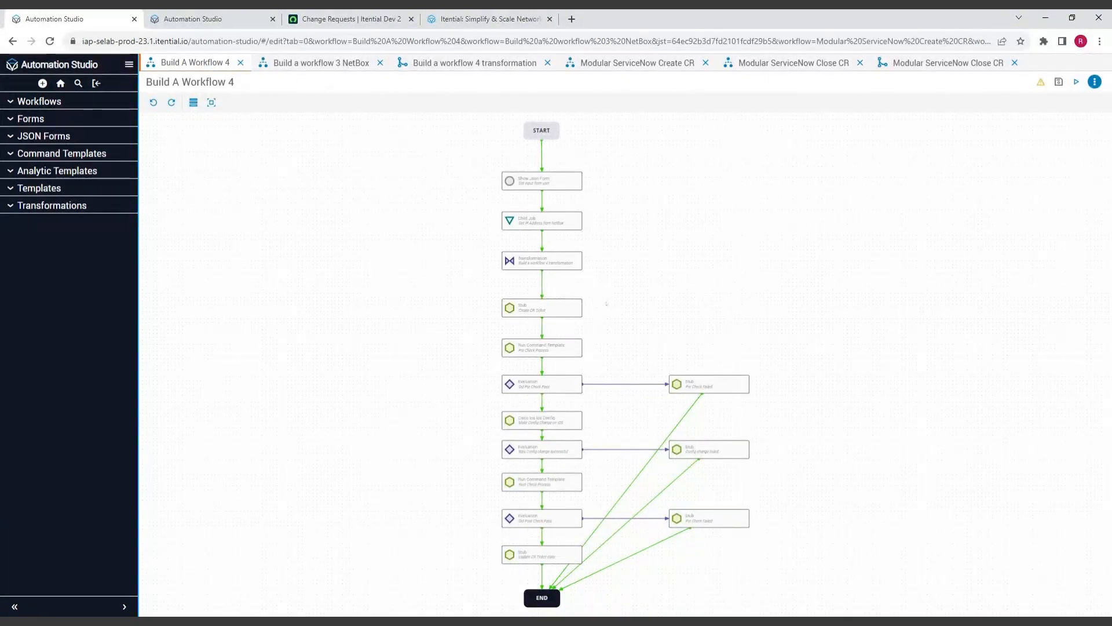
scroll(607, 303, "up", 1)
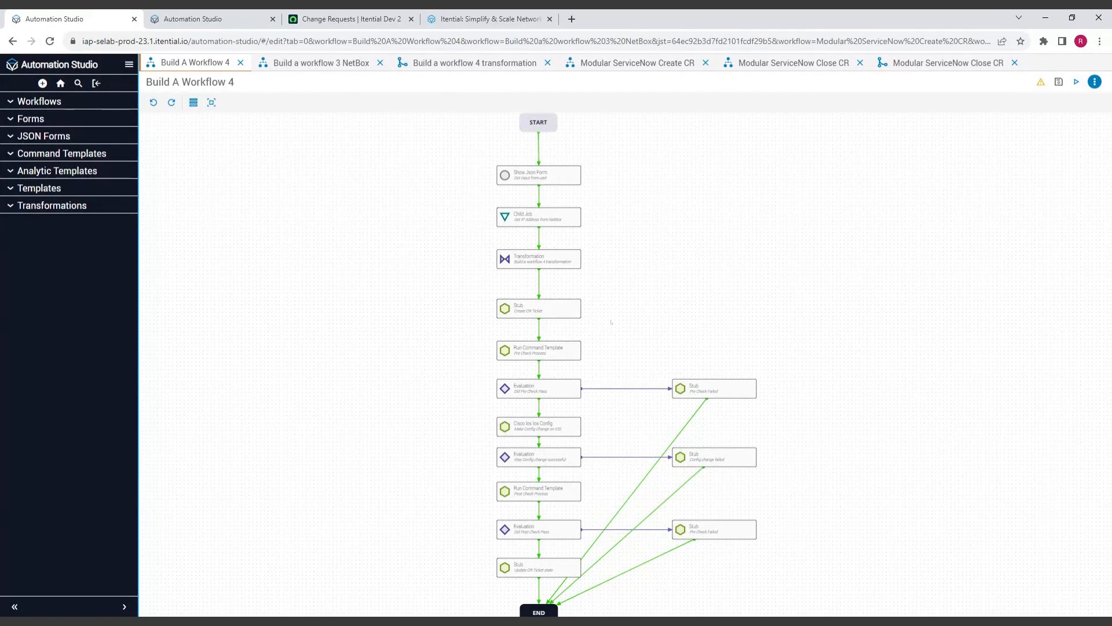
scroll(611, 312, "up", 1)
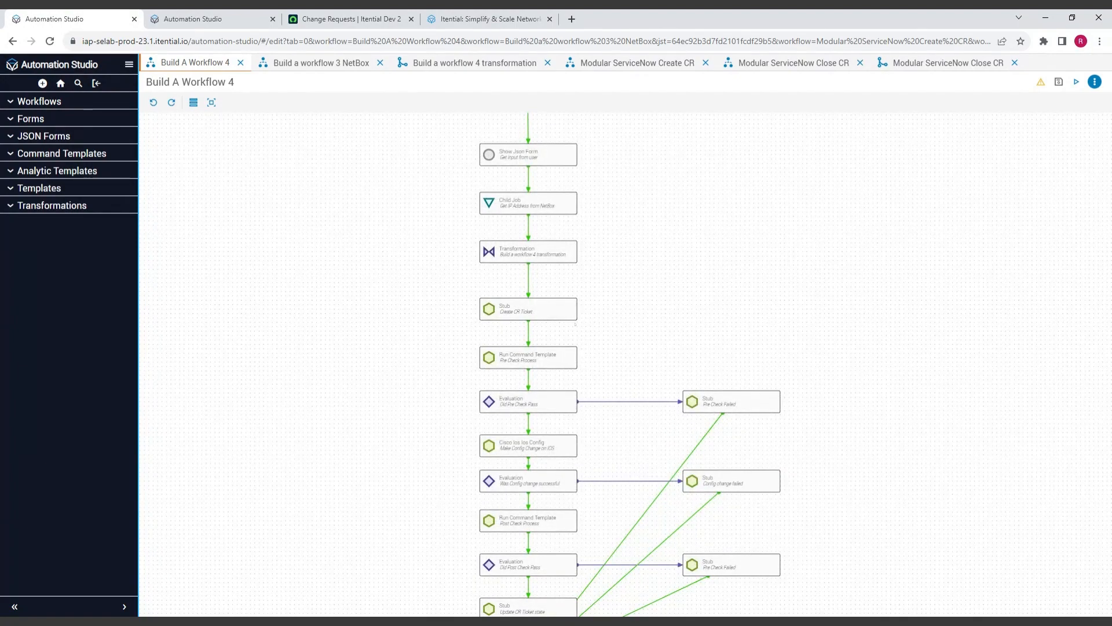
scroll(571, 312, "up", 3)
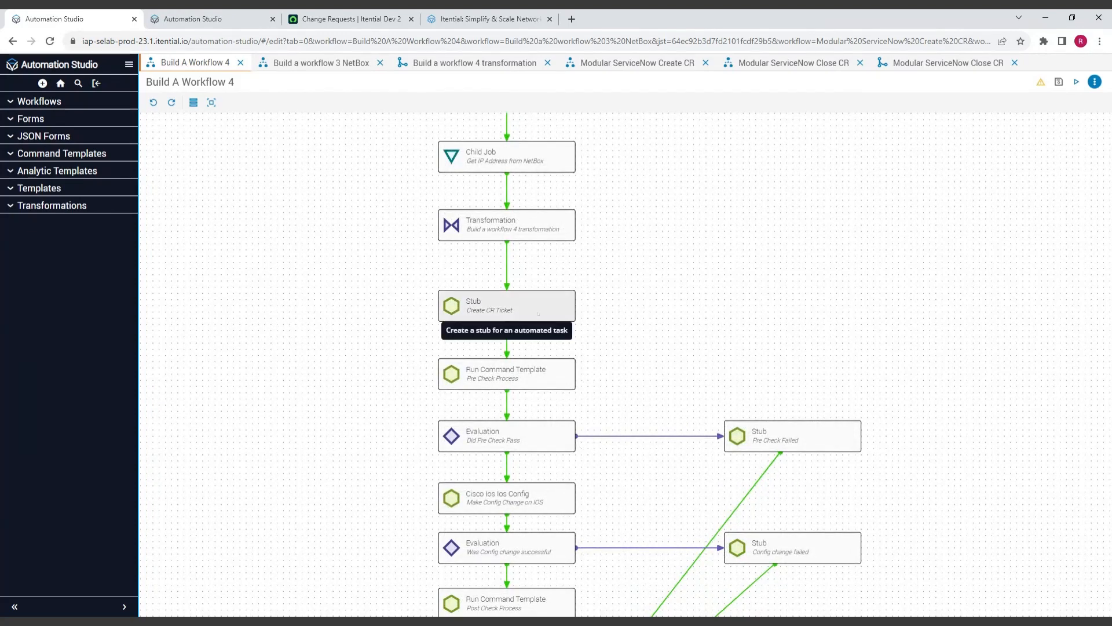
scroll(531, 311, "down", 5)
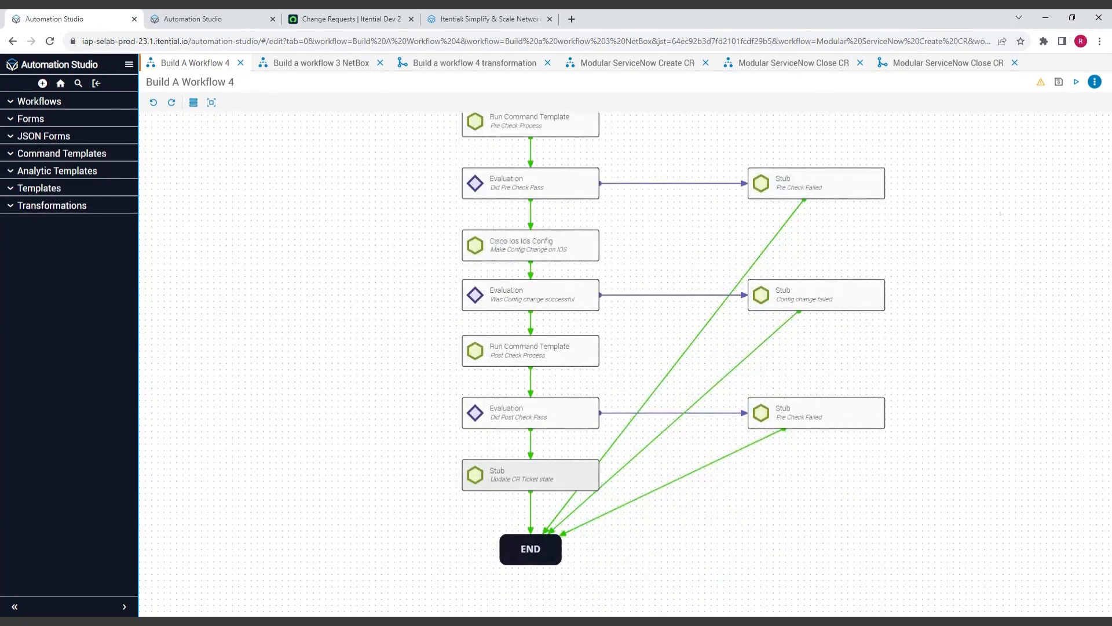
scroll(532, 348, "up", 5)
left_click_drag(859, 209, 851, 273)
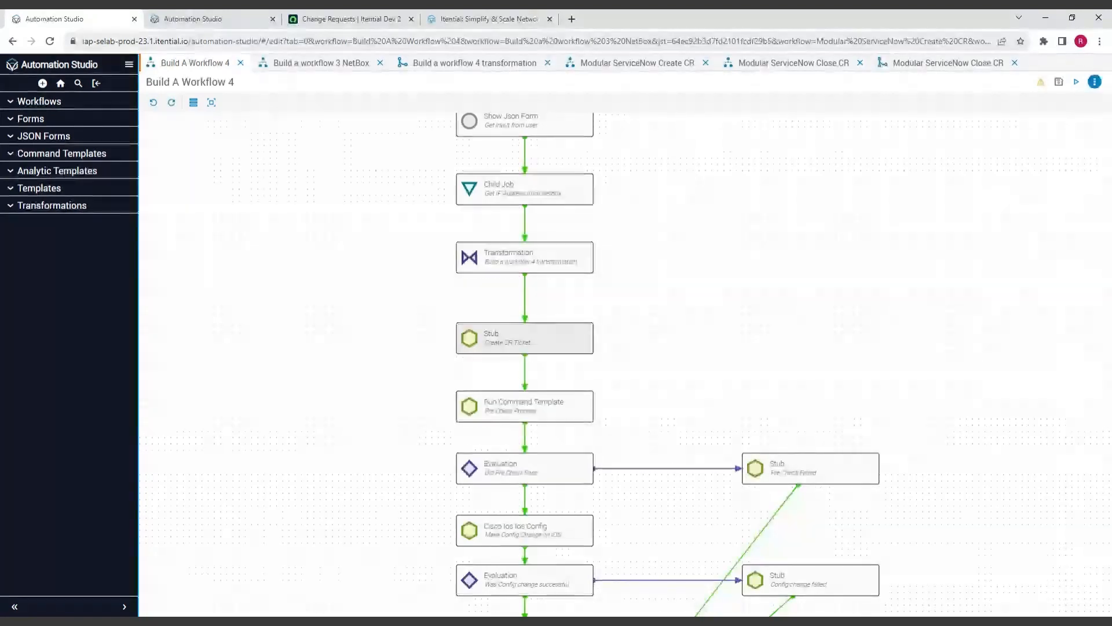
- Switch to the Itential website, open its Pre-Built Collection and search the library for servicenow
left_click(489, 19)
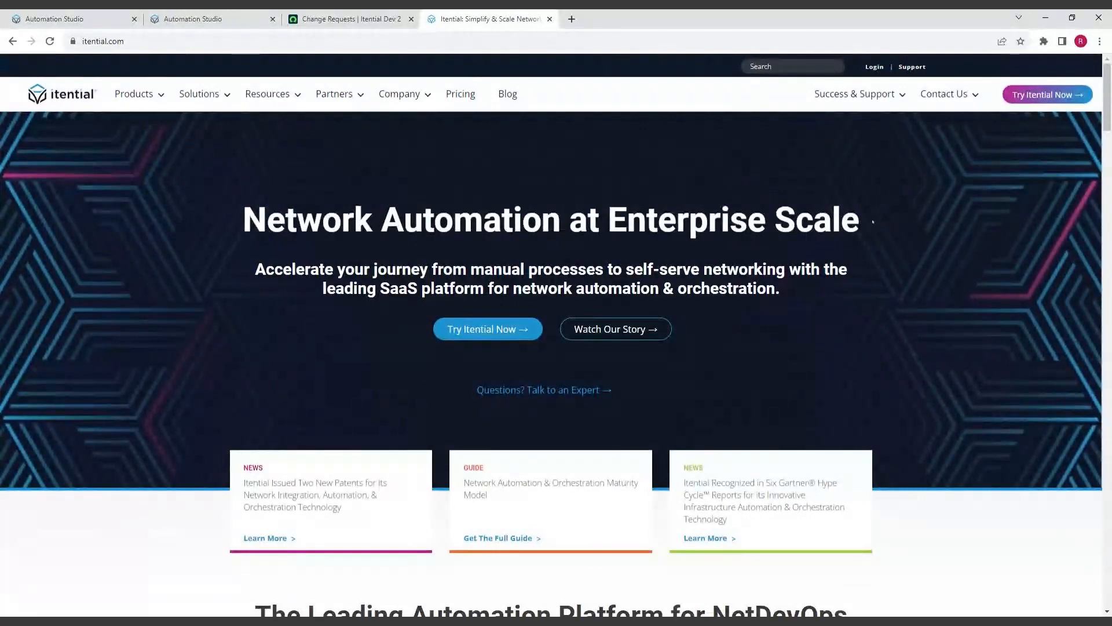
mouse_move(144, 98)
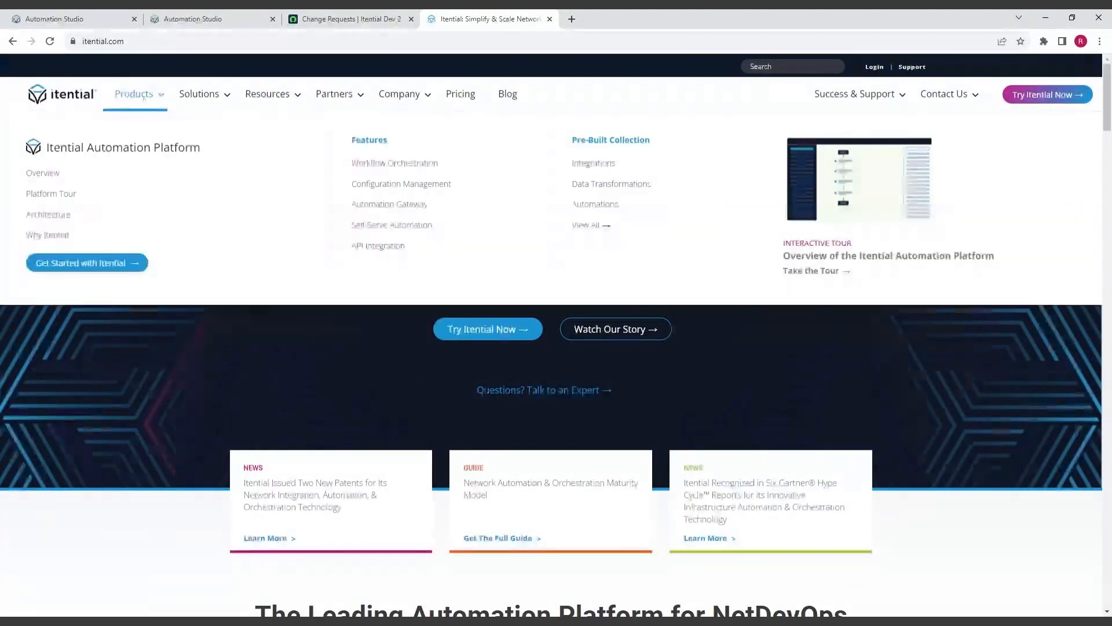
left_click(611, 141)
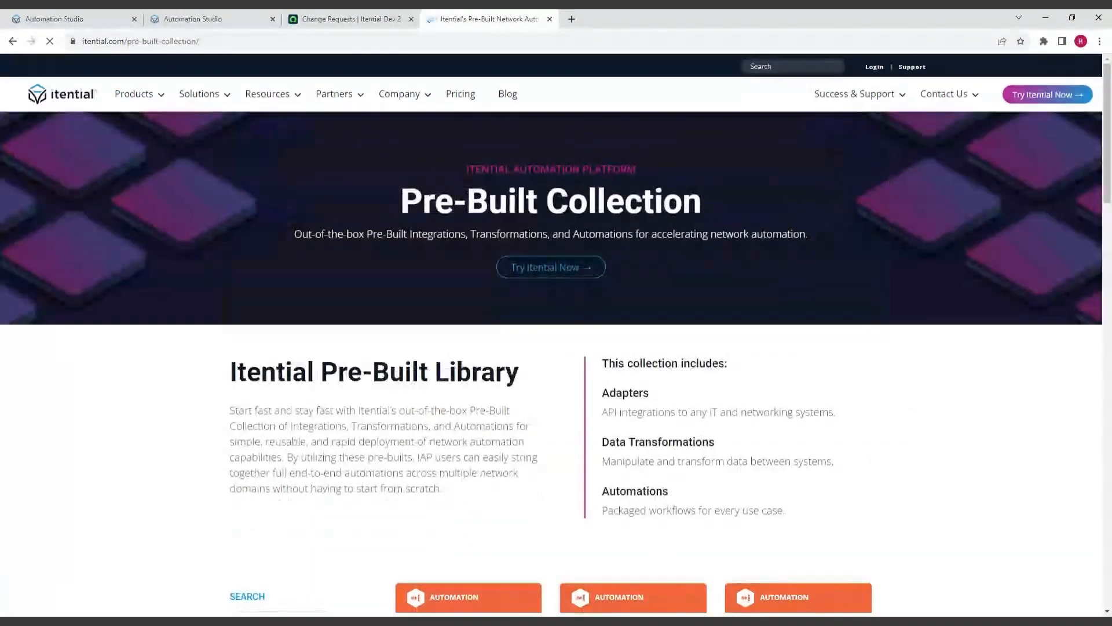
scroll(550, 347, "down", 2)
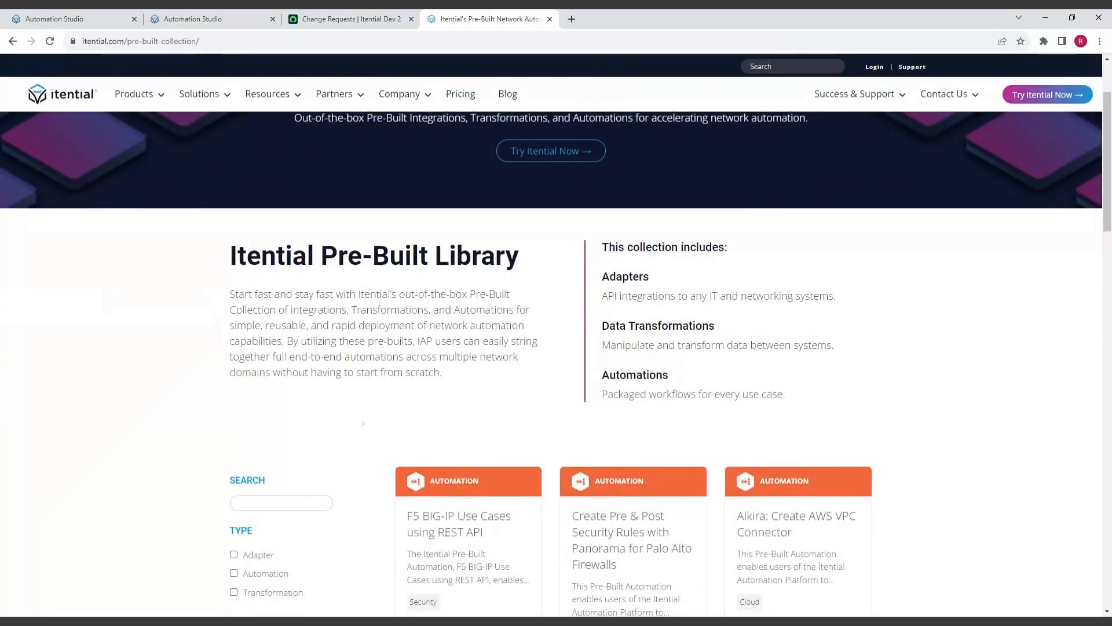
scroll(358, 424, "down", 2)
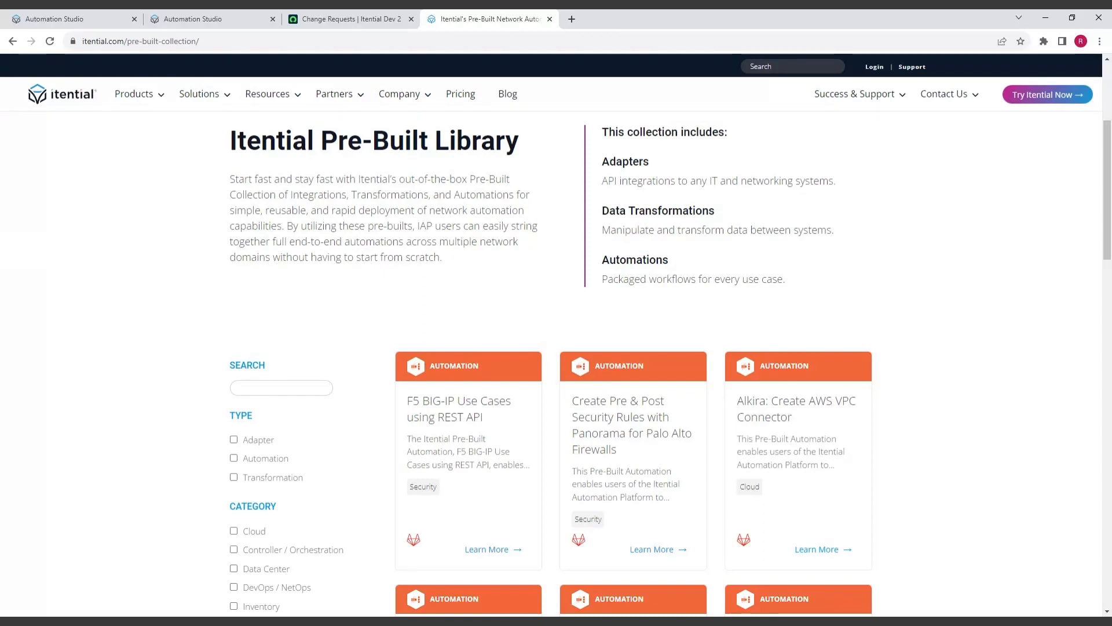
left_click(281, 388)
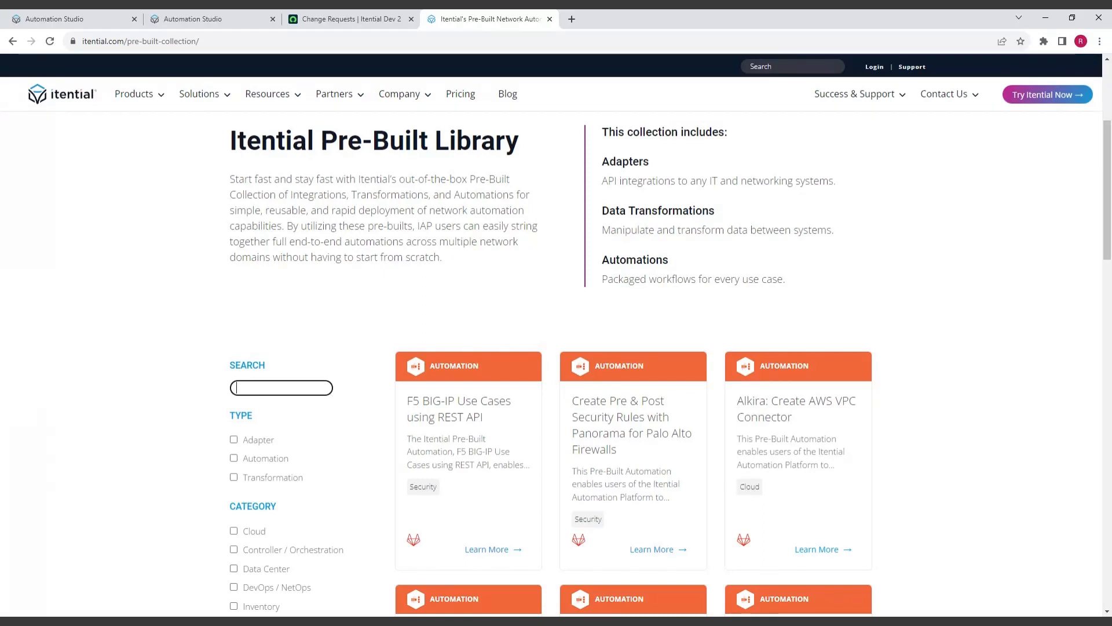
type("servicen")
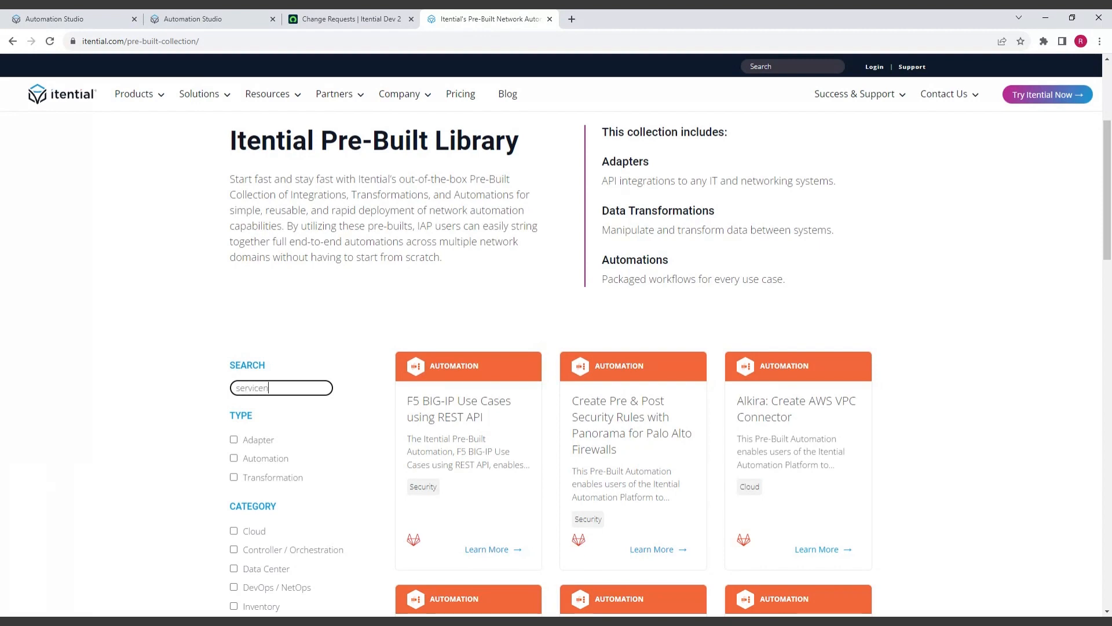
type("ow")
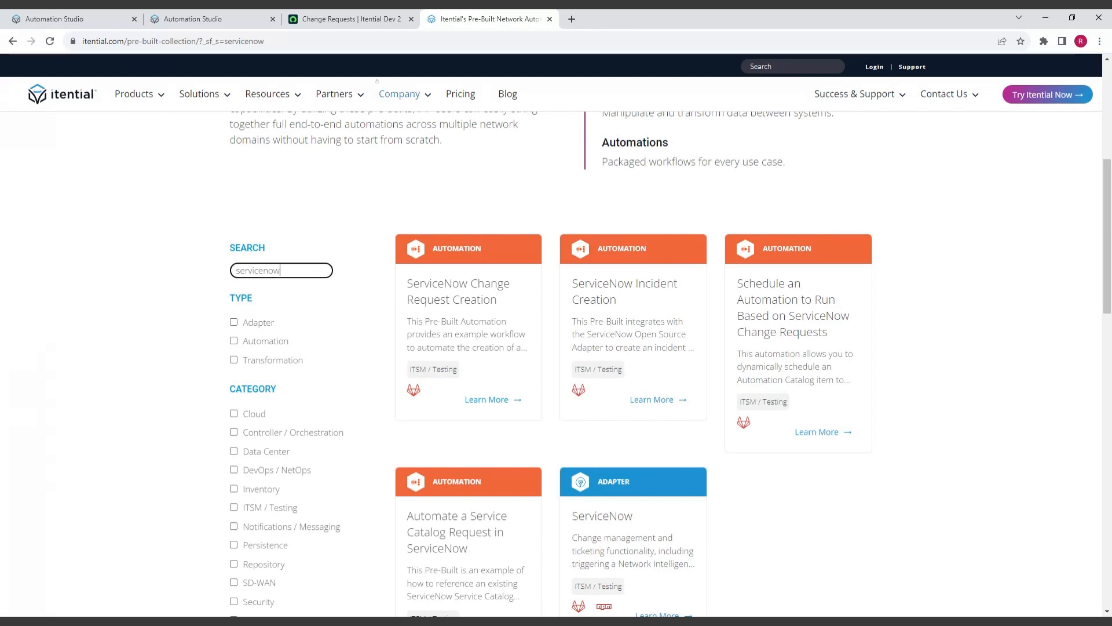
- View the Build A Workflow 4 Complete workflow for reference, and open the Modular ServiceNow Create CR workflow in the original Automation Studio session
left_click(191, 18)
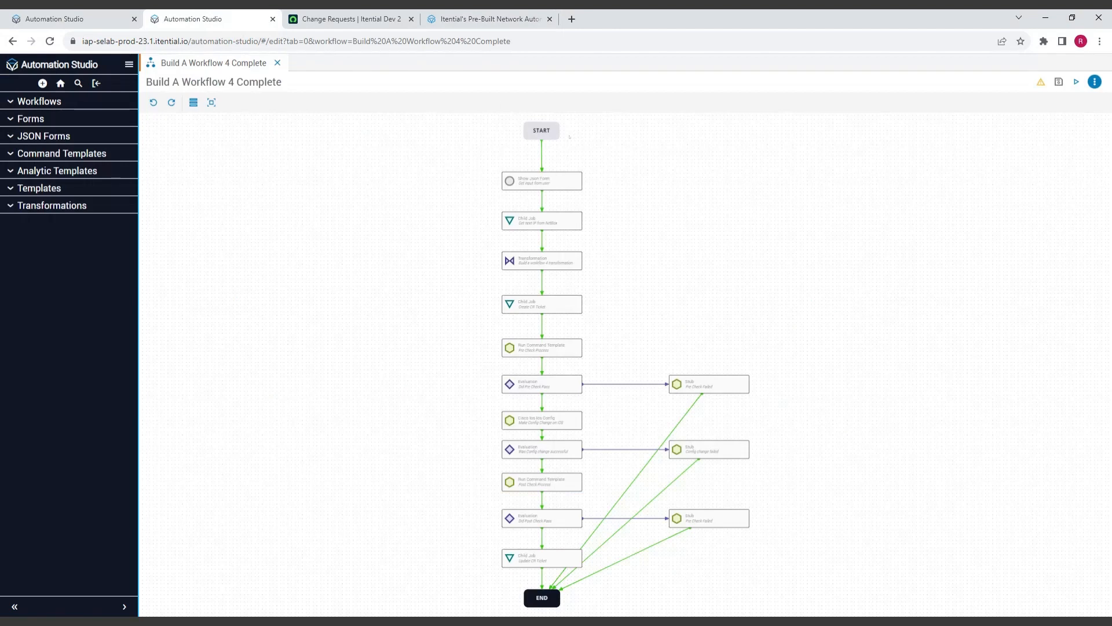
left_click(91, 24)
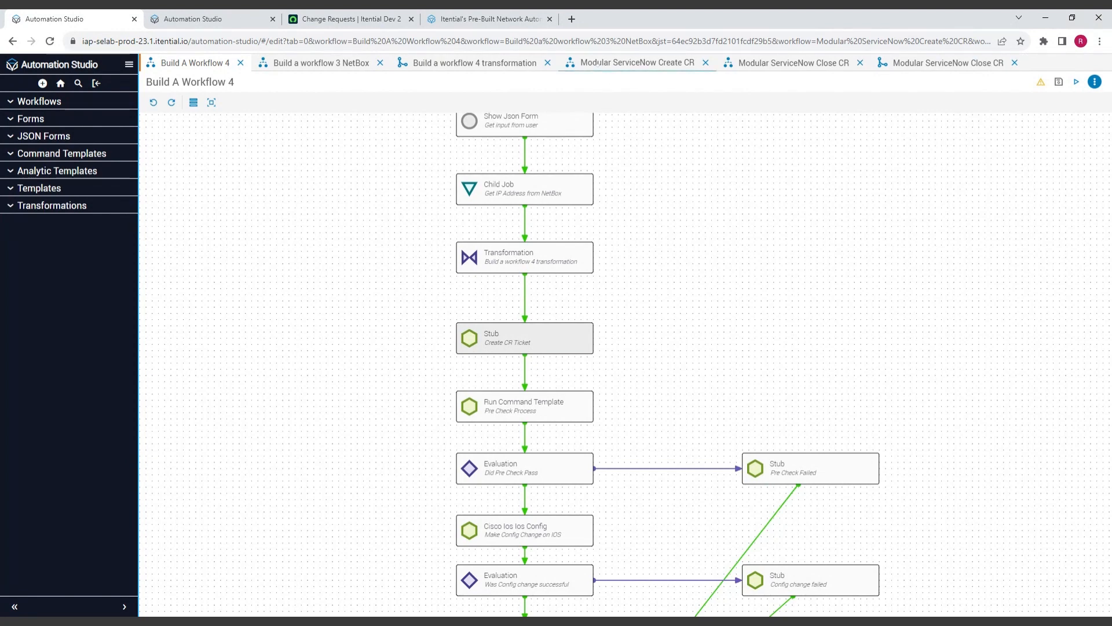
left_click(614, 63)
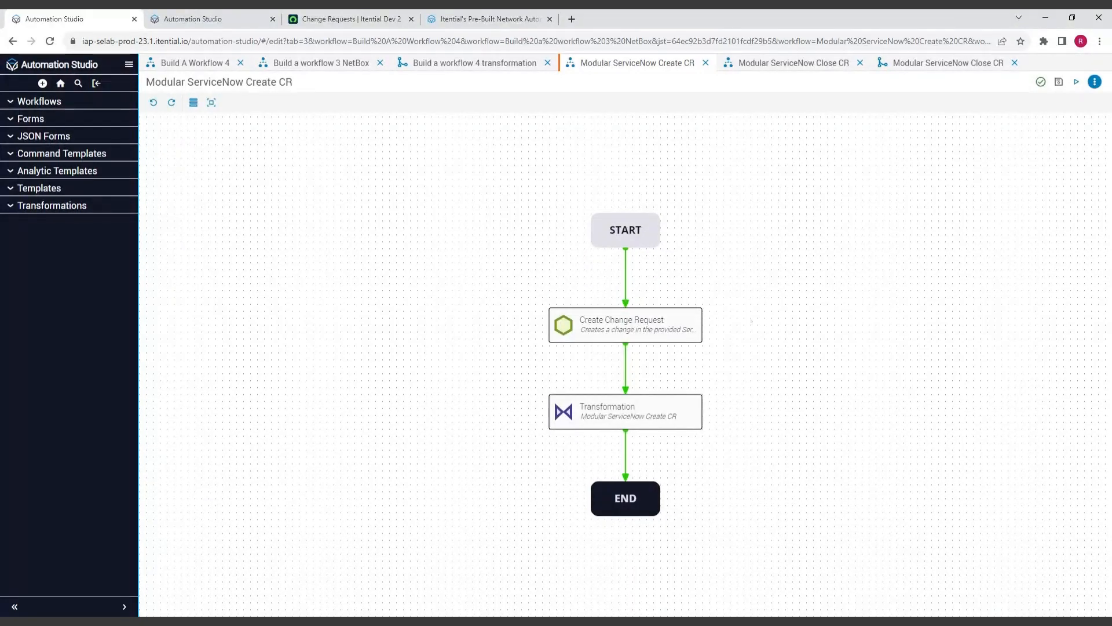
- Review the inputs of the Create Change Request and Transformation tasks, showing the palette of available tasks alongside
double_click(655, 326)
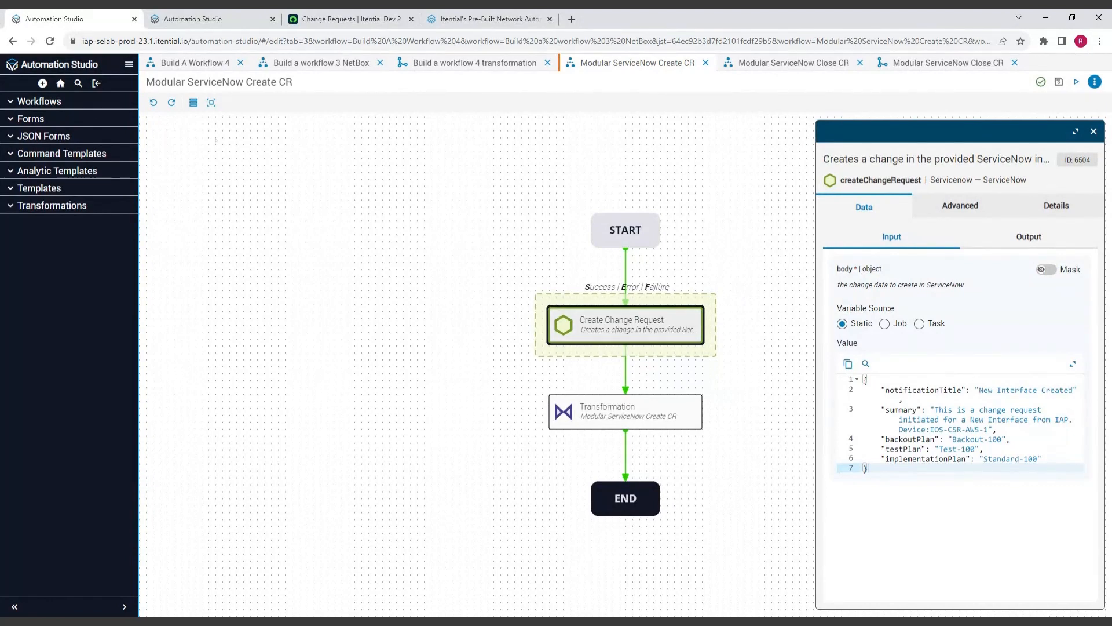
left_click(193, 102)
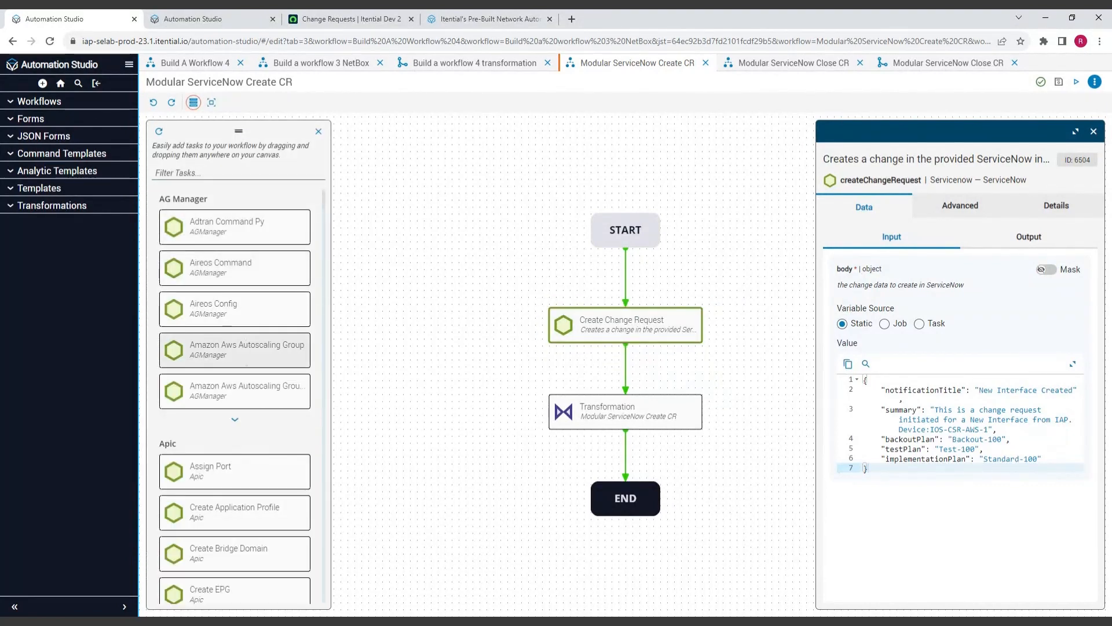
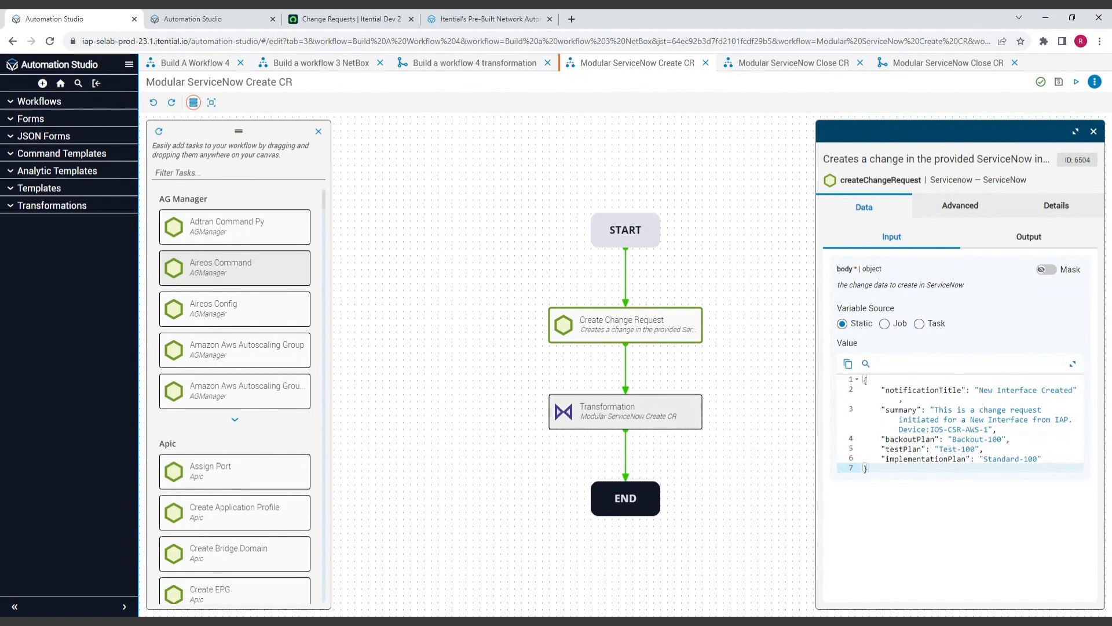
double_click(625, 411)
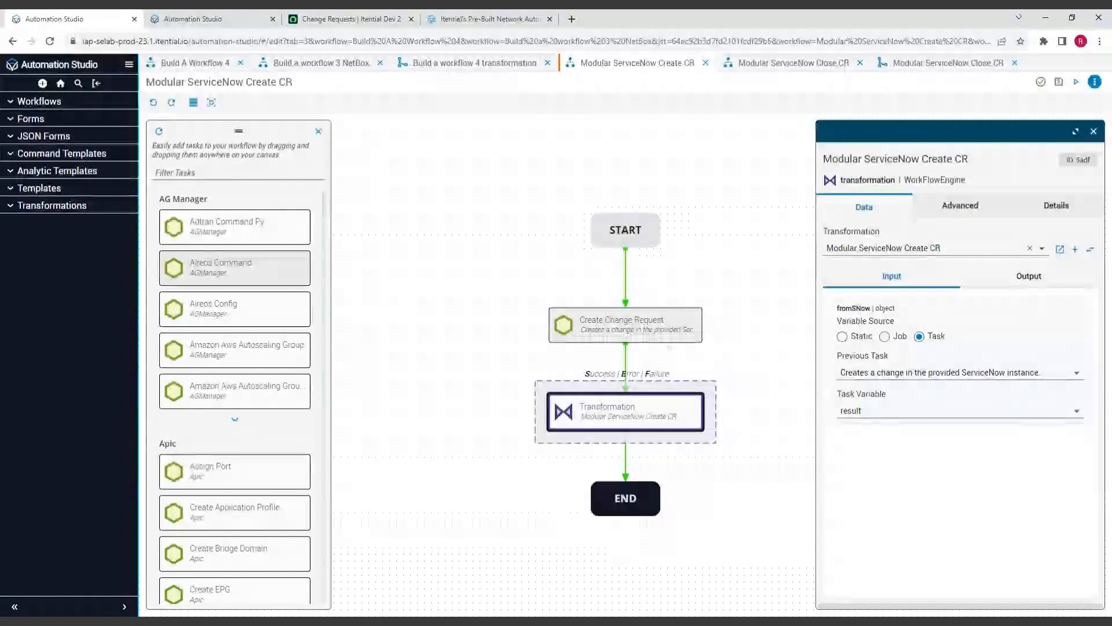
- Review the Create CR transformation's outputs, and the inputs of the Update Change Request task in the Modular ServiceNow Close CR workflow
left_click(1029, 276)
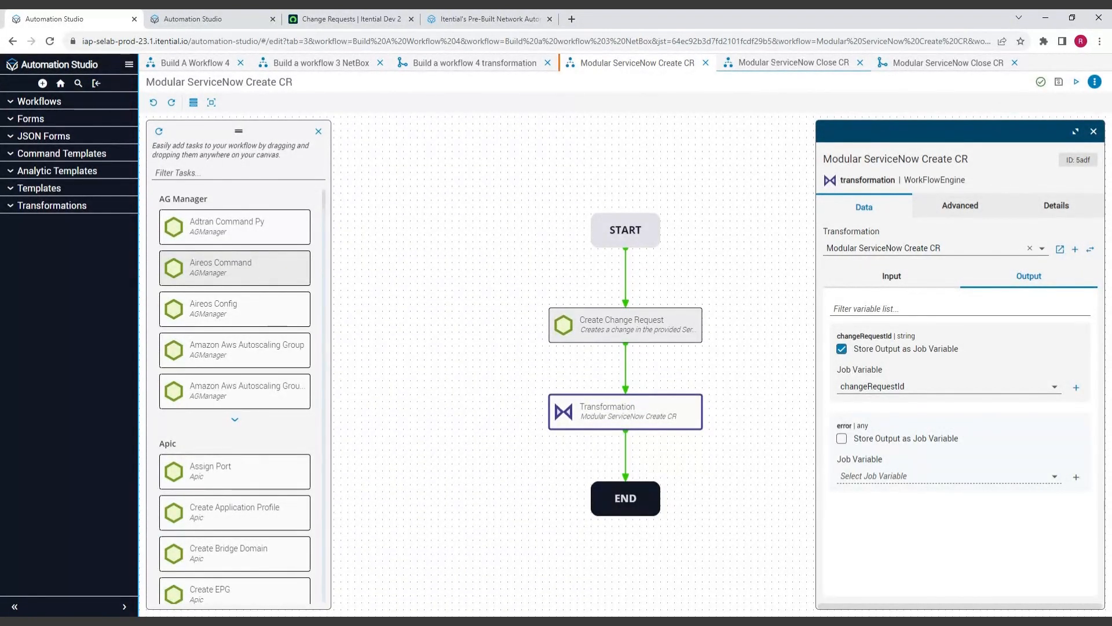
left_click(794, 62)
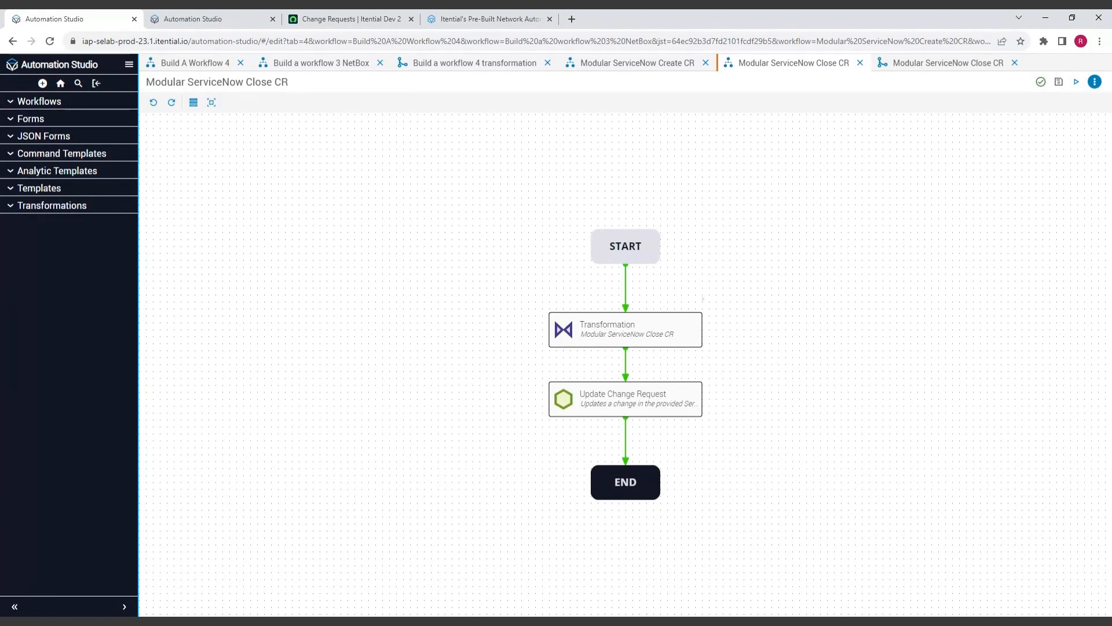
left_click(680, 335)
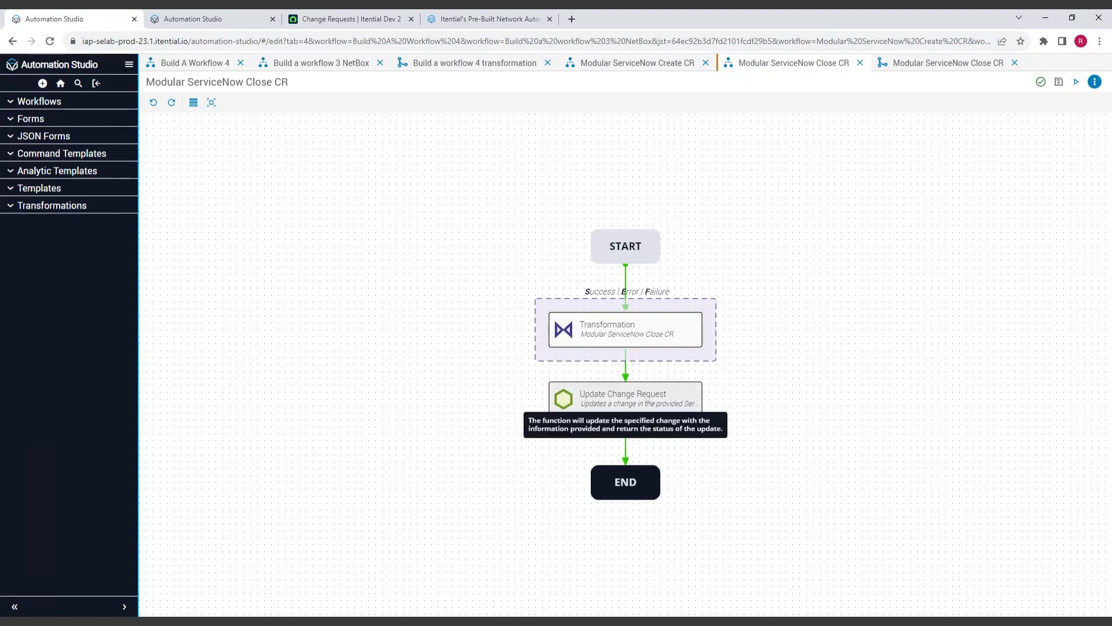
left_click_drag(646, 401, 646, 395)
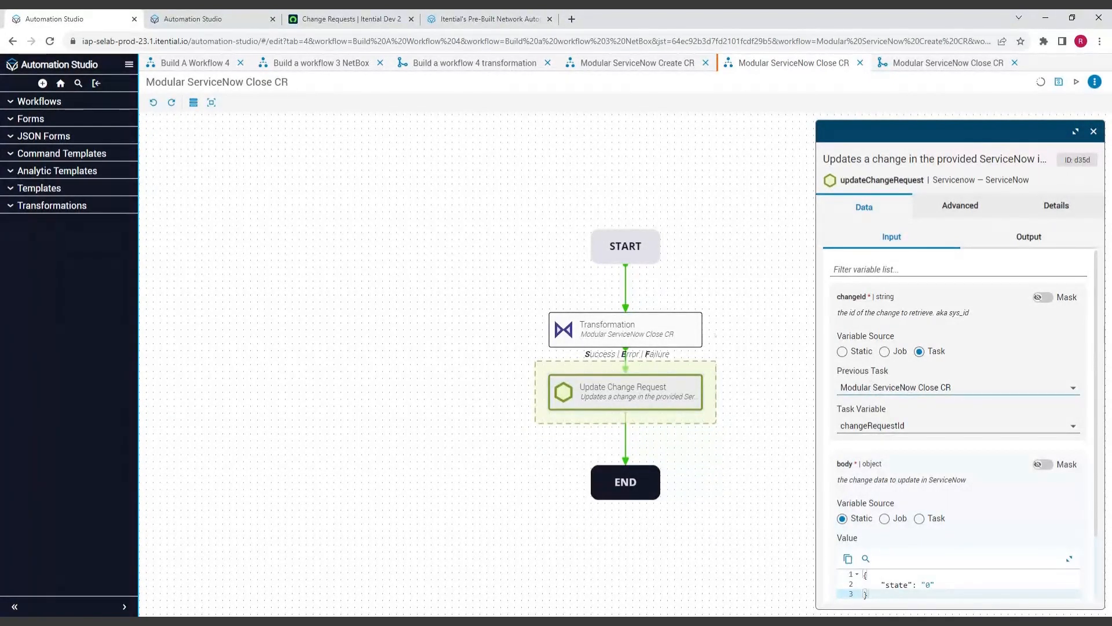
scroll(935, 459, "down", 1)
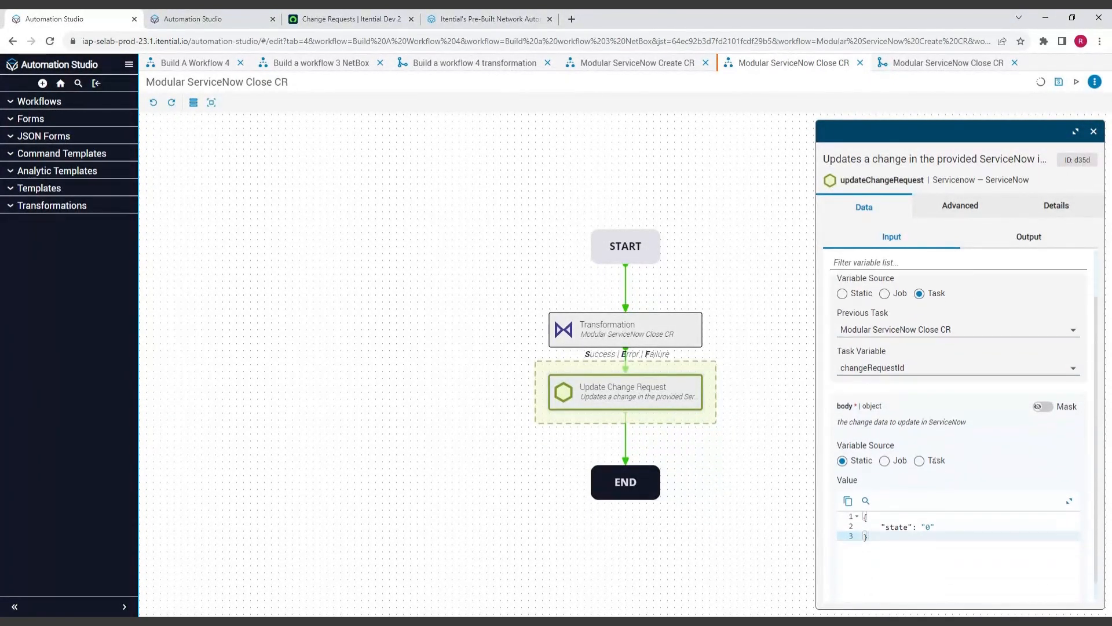
scroll(936, 459, "down", 1)
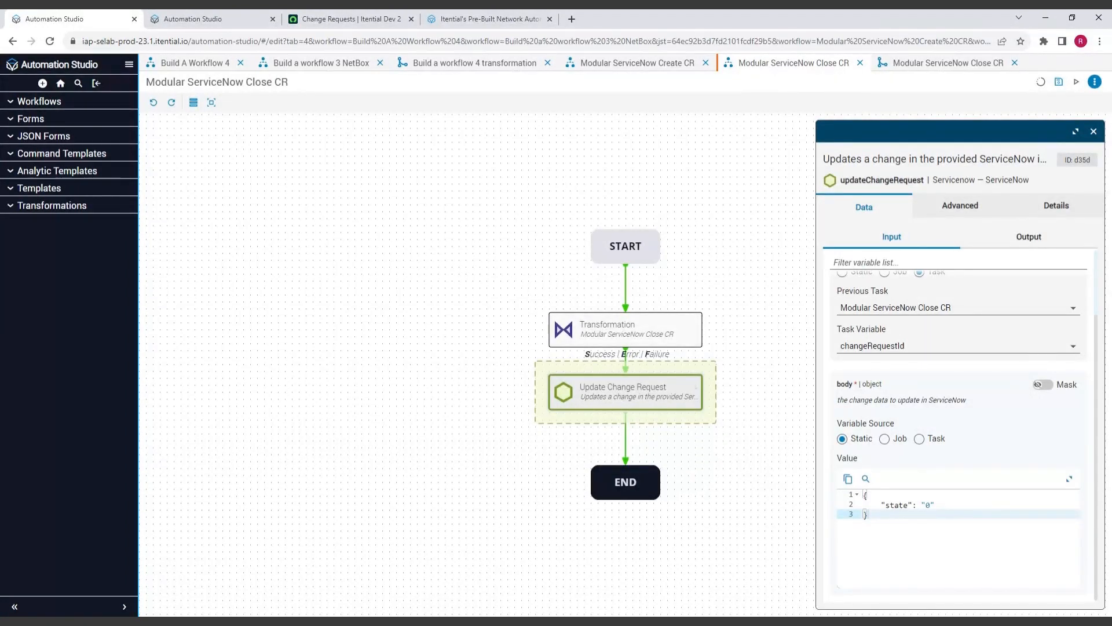
left_click(1094, 132)
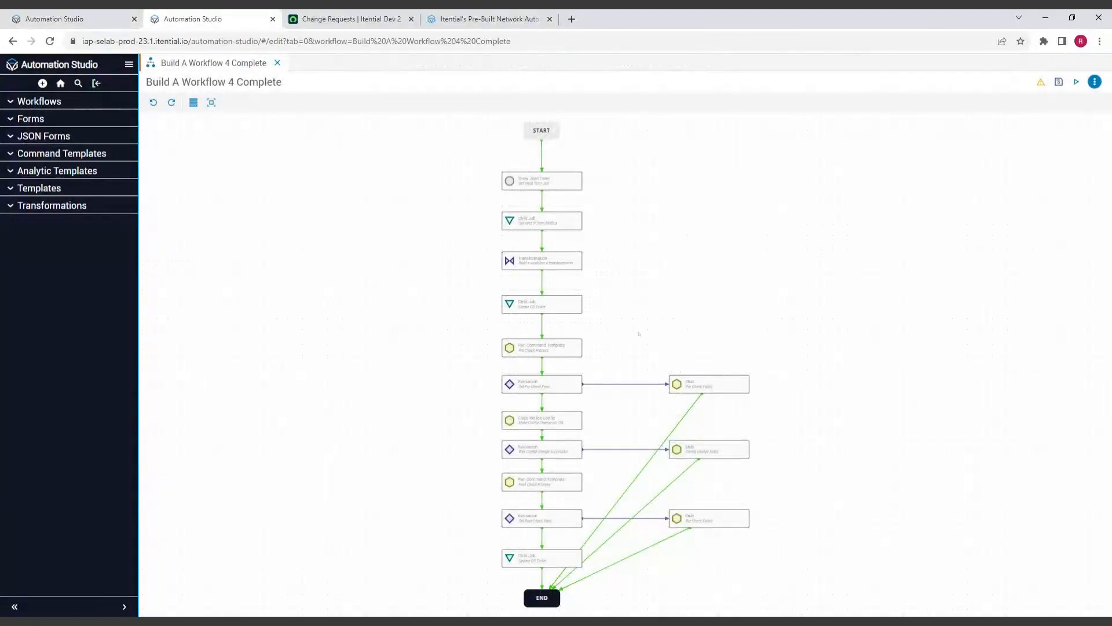
- Inspect the Create CR Ticket child job's configuration in the Build A Workflow 4 Complete workflow
scroll(625, 272, "up", 2)
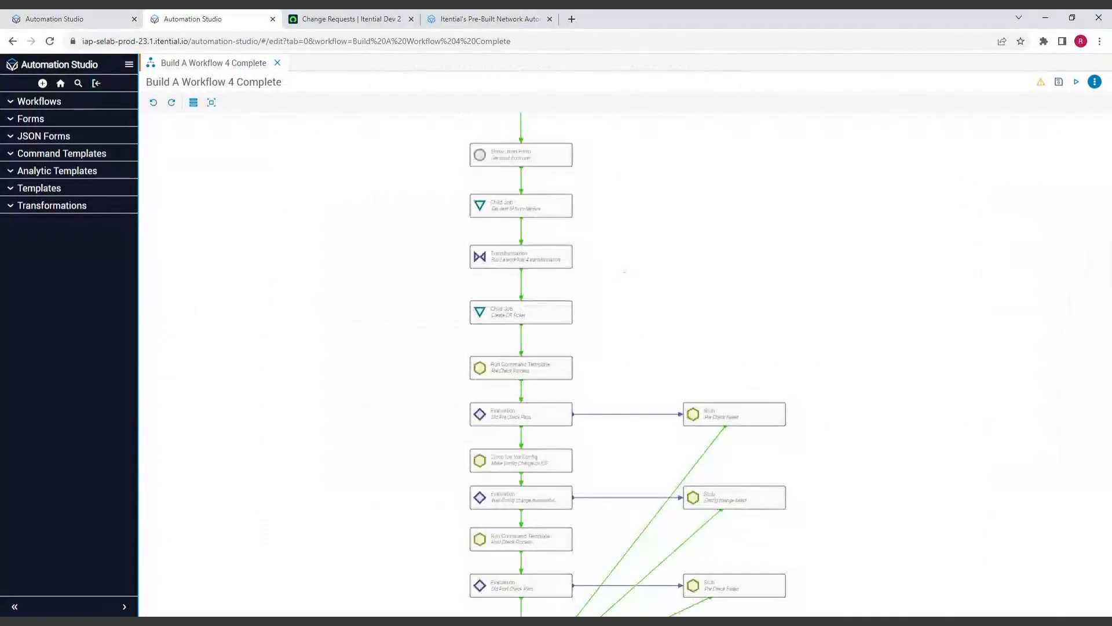
scroll(625, 272, "up", 1)
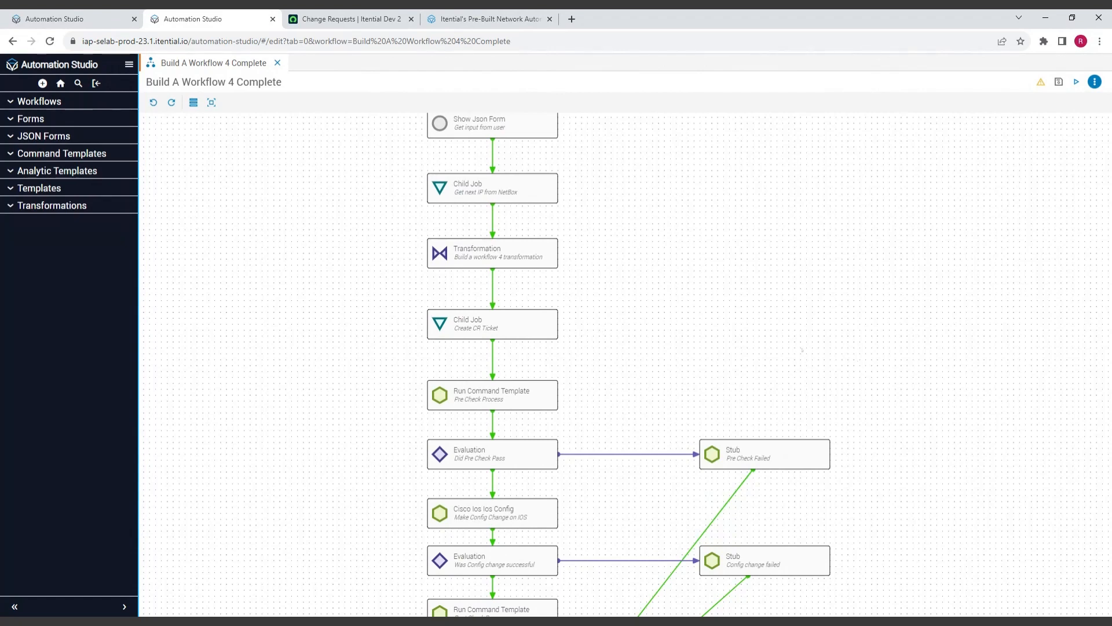
left_click(511, 318)
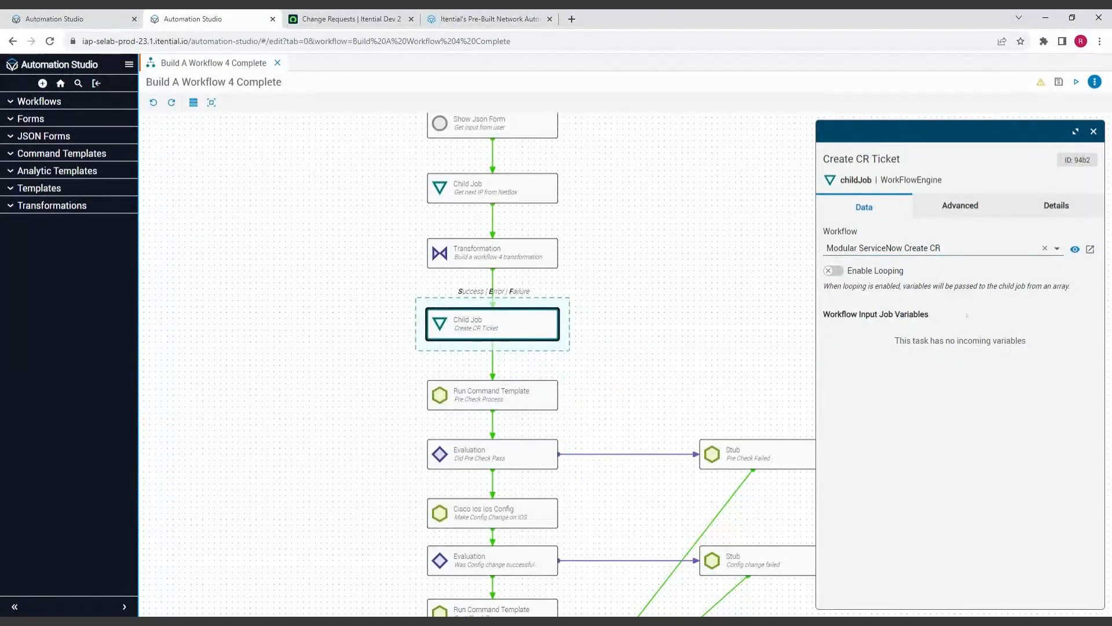
left_click(1094, 131)
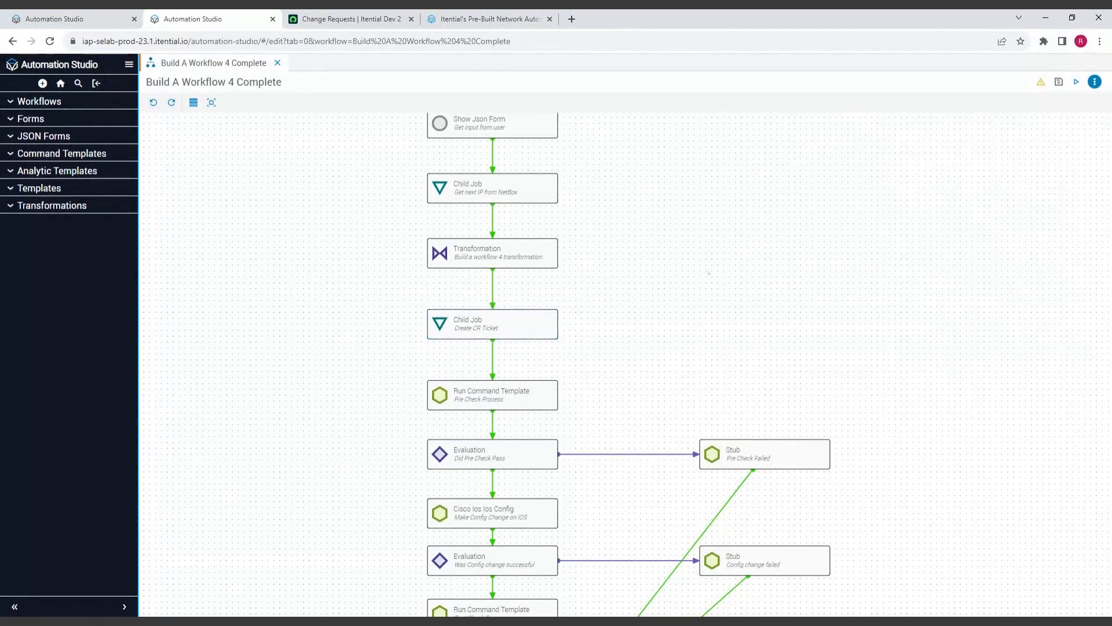
- Run the Build A Workflow 4 Complete workflow without specifying access groups or a job description
scroll(704, 279, "up", 5)
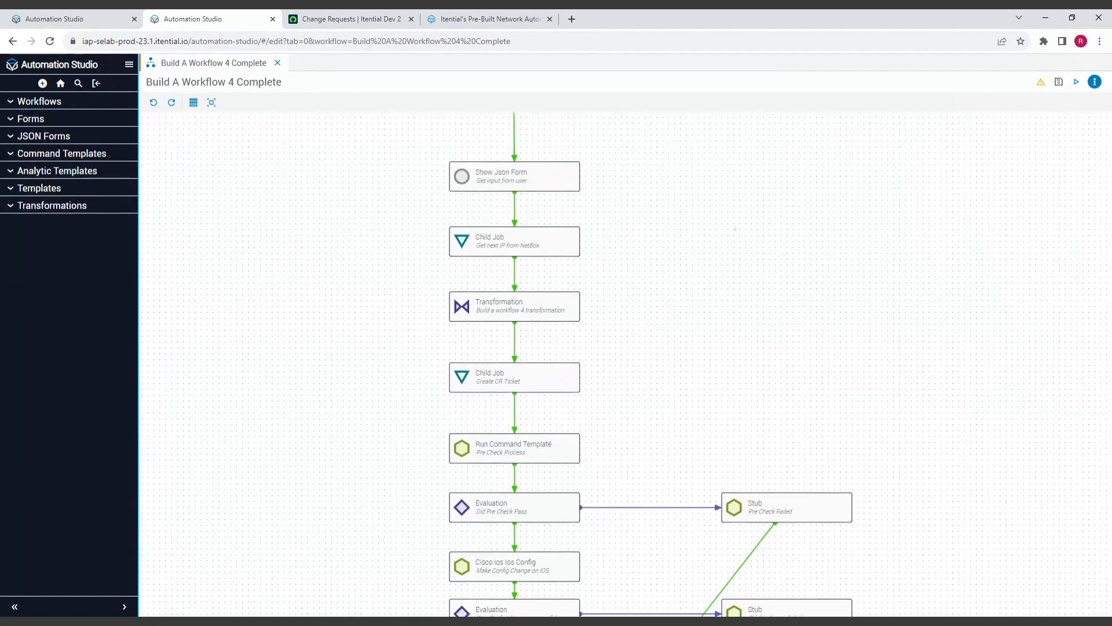
scroll(740, 271, "down", 3)
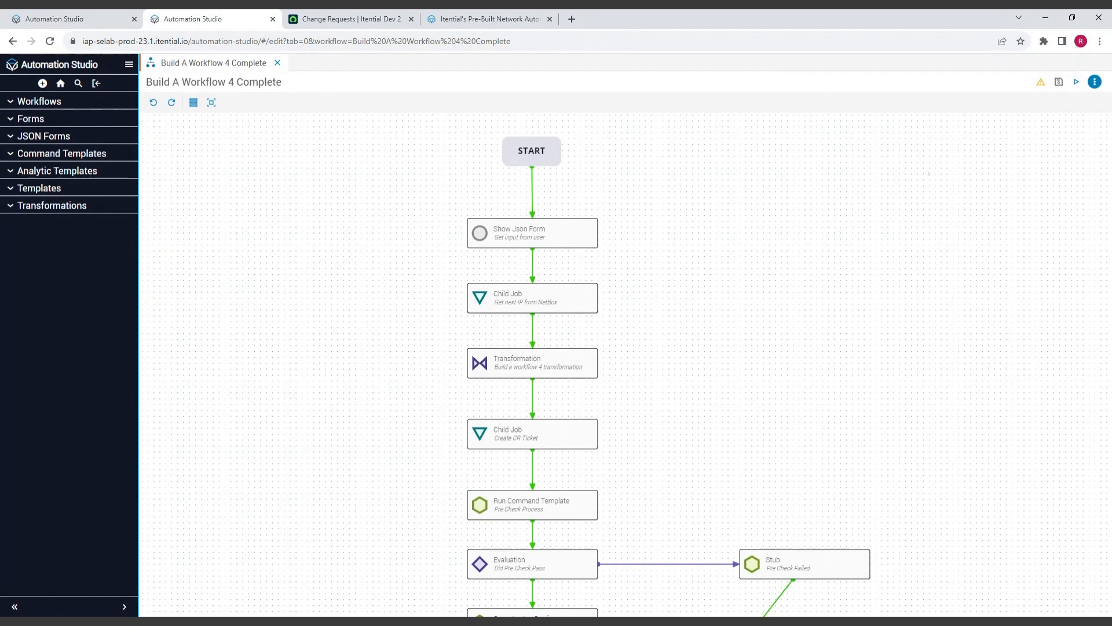
left_click(1077, 81)
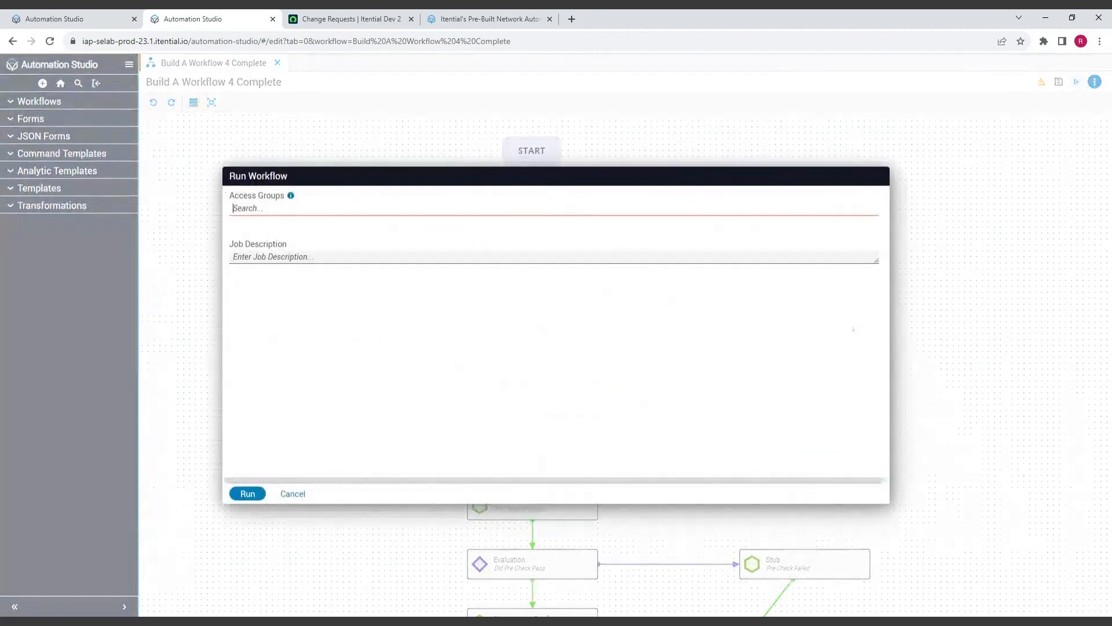
left_click(248, 493)
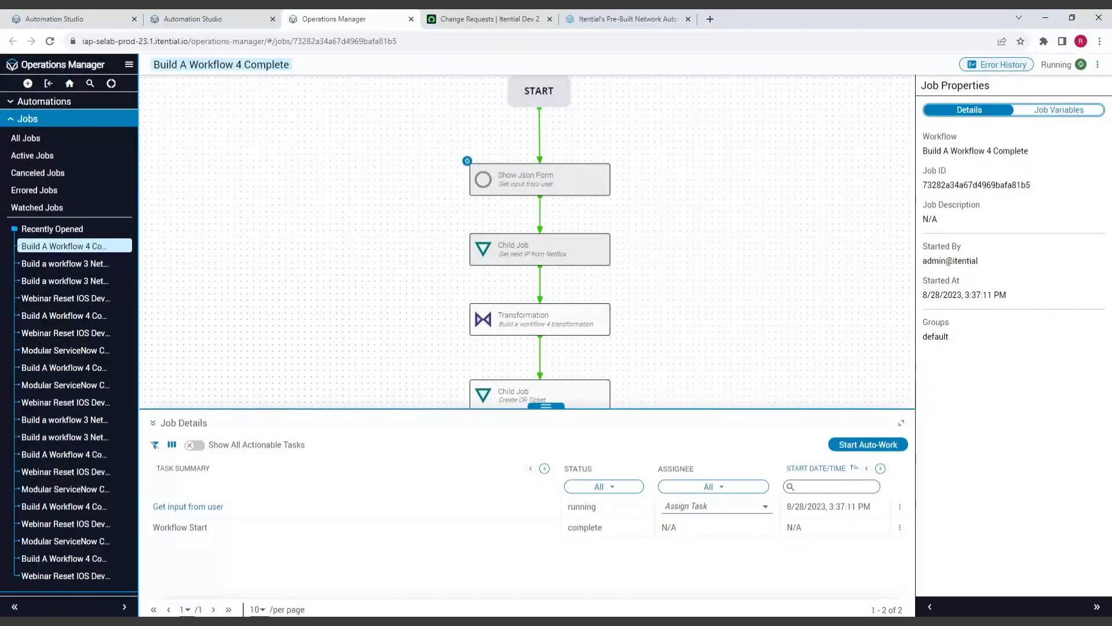
- Work the Get input from user task with network device IOS-CSR-AWS-1 and interface description WEBINAR, and confirm the form
left_click(899, 506)
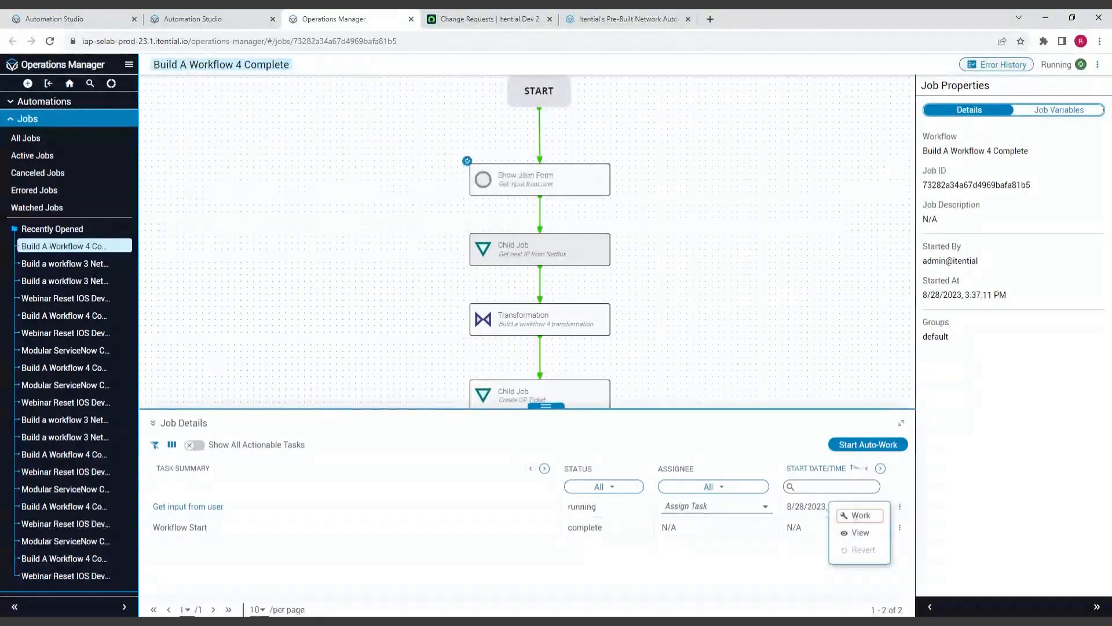
left_click(858, 516)
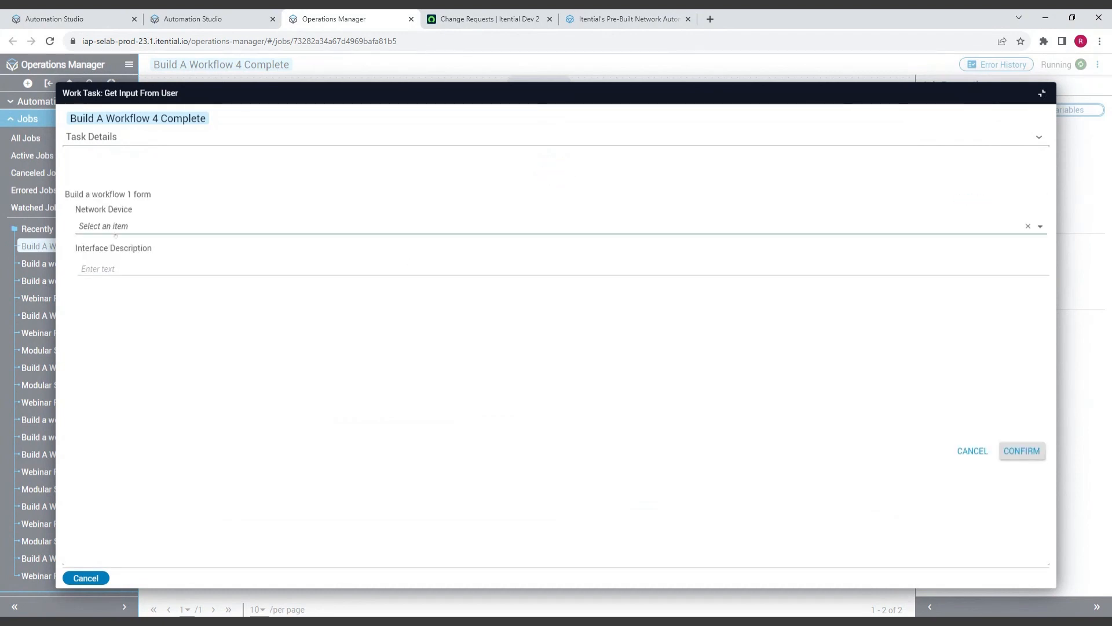
left_click(112, 227)
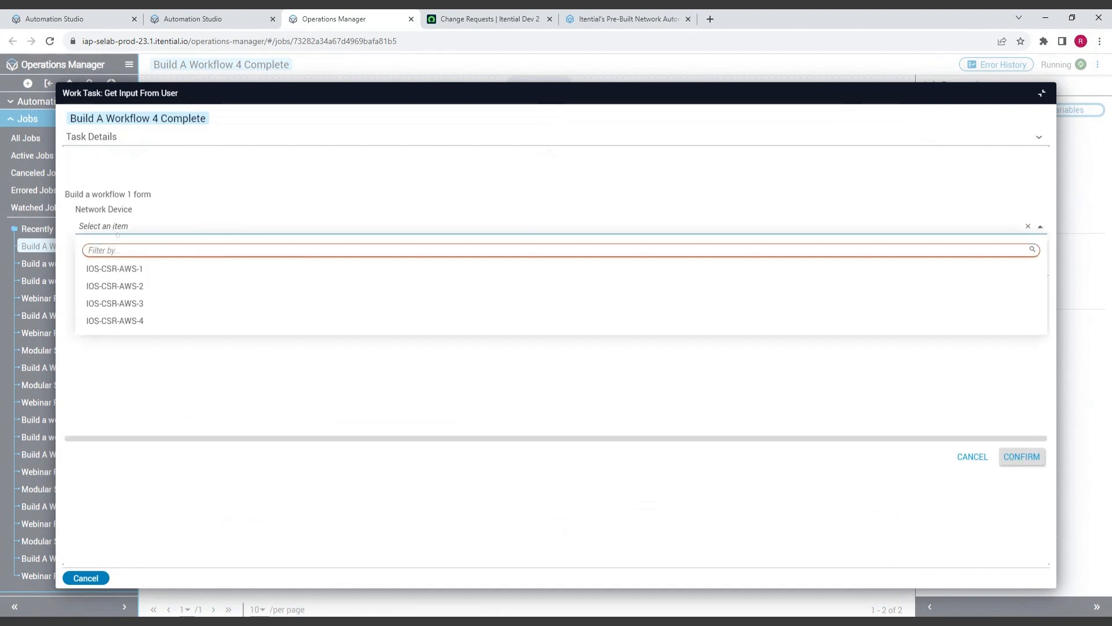
left_click(121, 270)
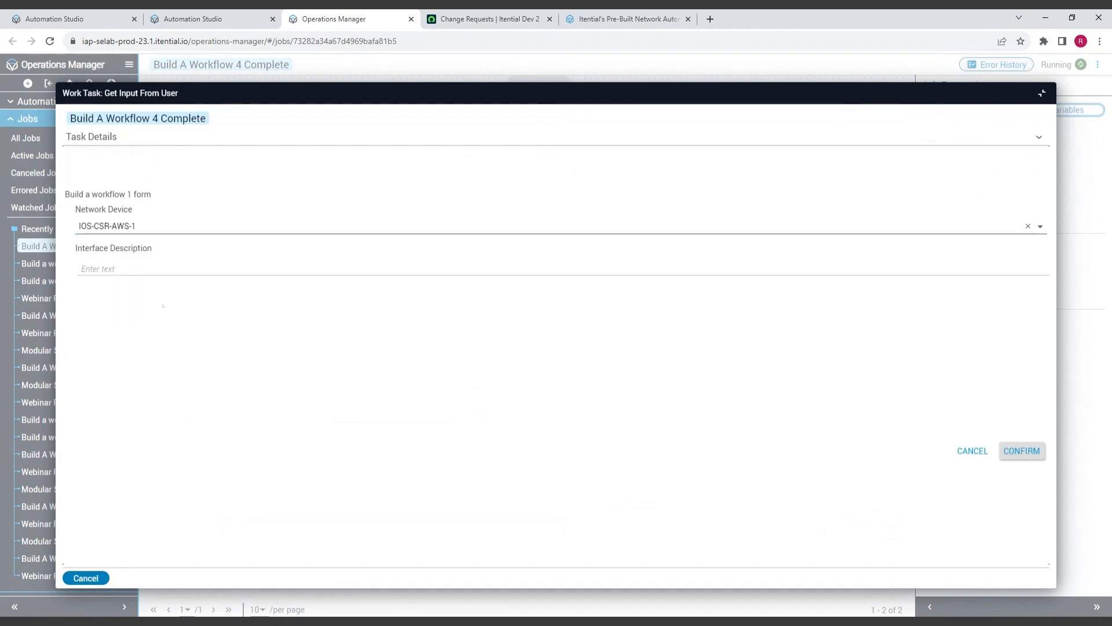
left_click(120, 269)
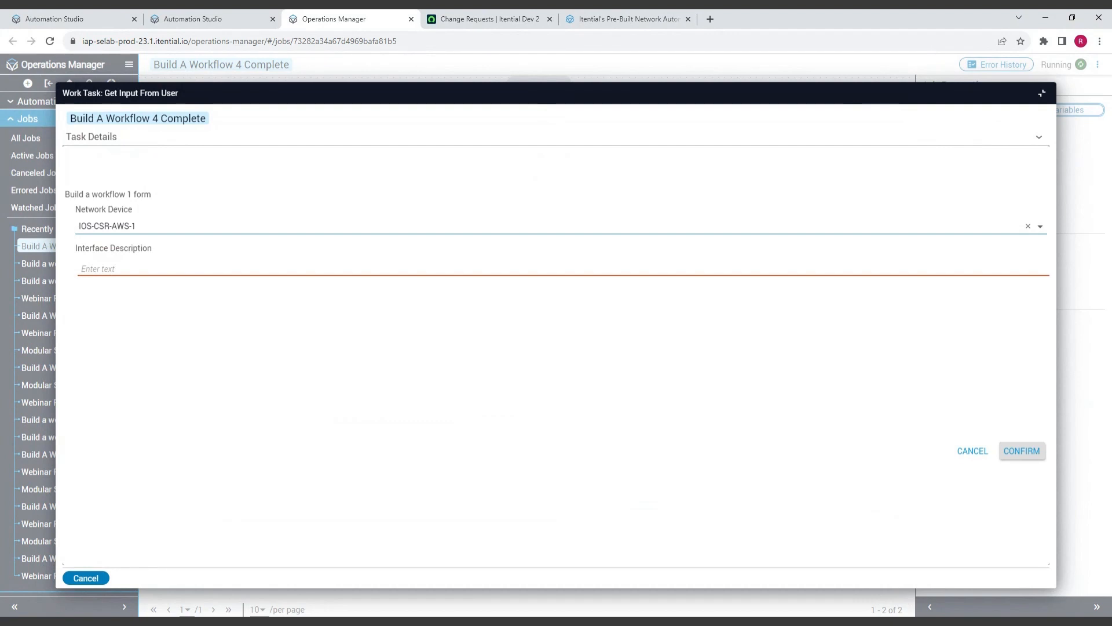
type("WEBINAR")
left_click(1022, 452)
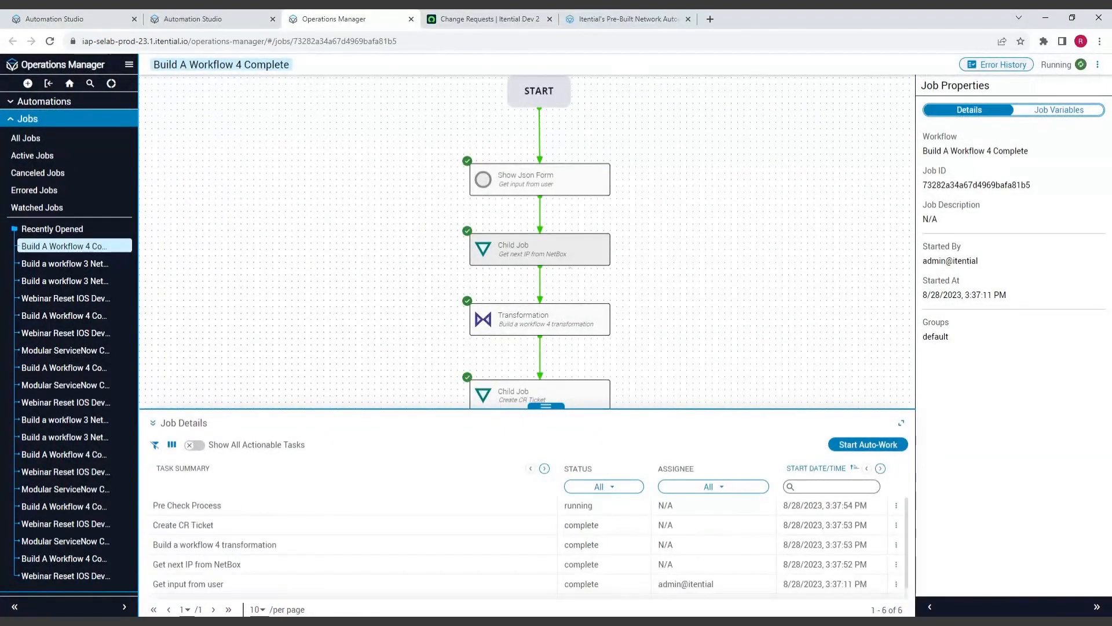
- Check the incoming and outgoing variables of the Get next IP from NetBox child job, widening the details pane
left_click(540, 249)
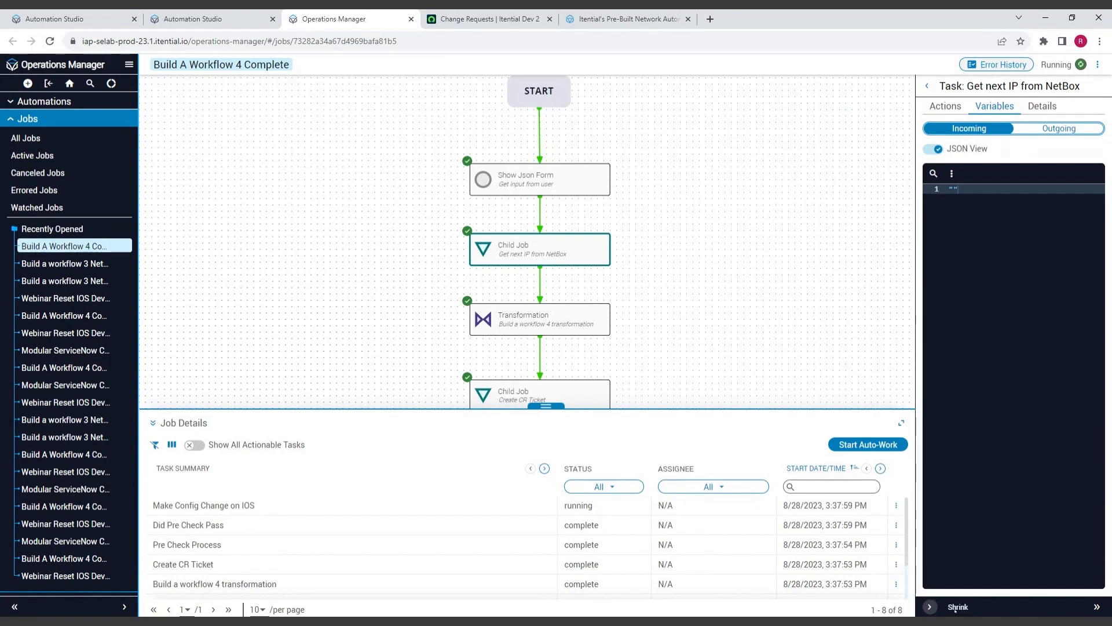
left_click(931, 607)
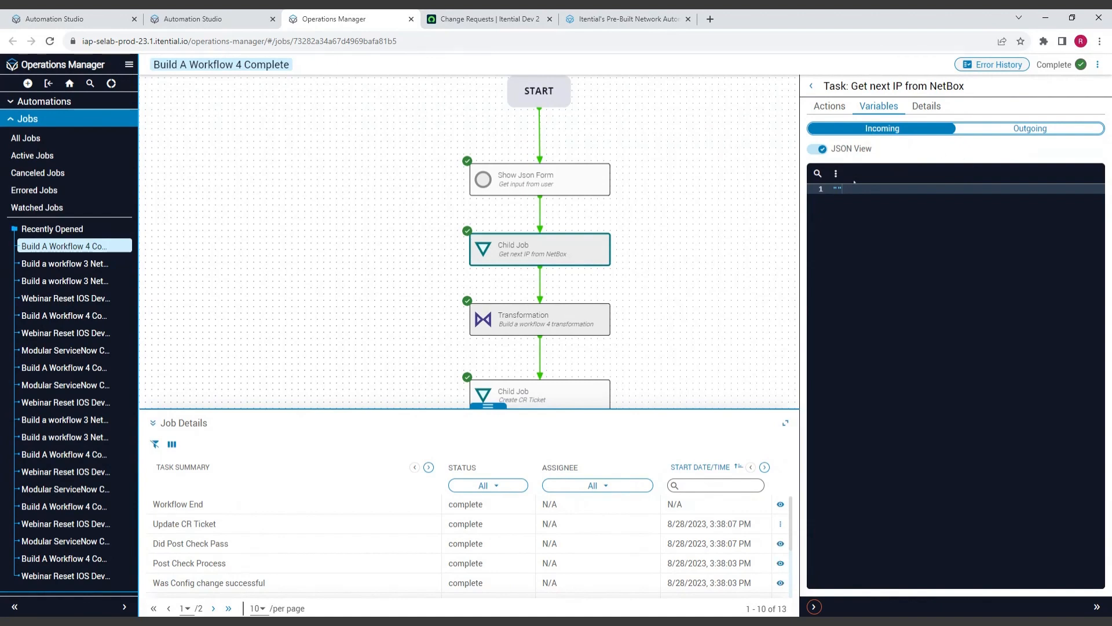
left_click(1030, 129)
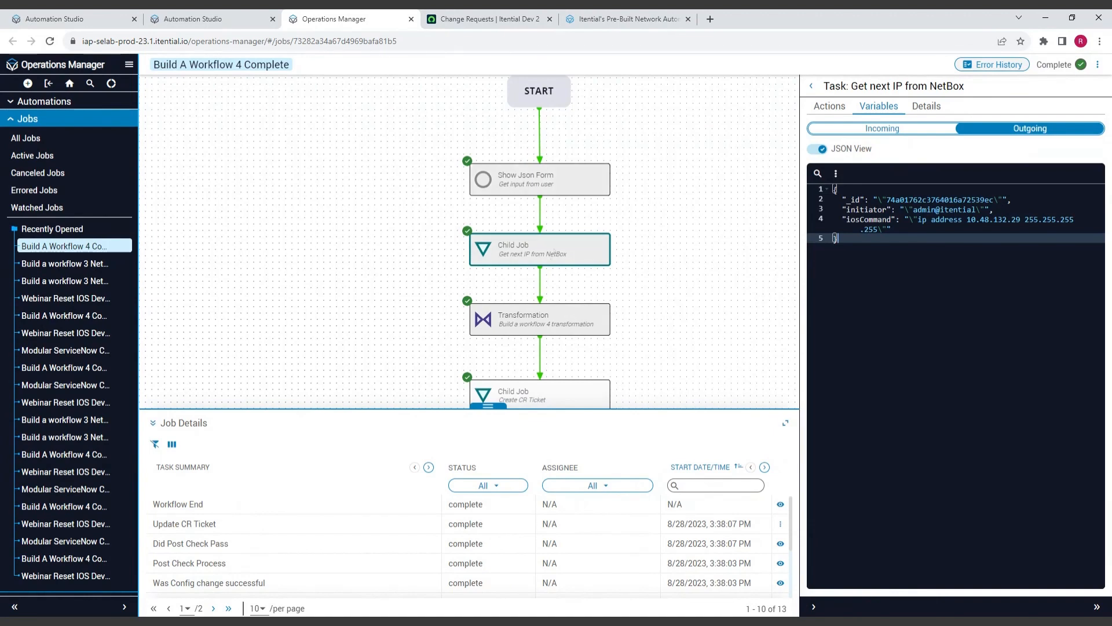
- Open the job run behind the Get next IP from NetBox child job and view its job variables
right_click(555, 249)
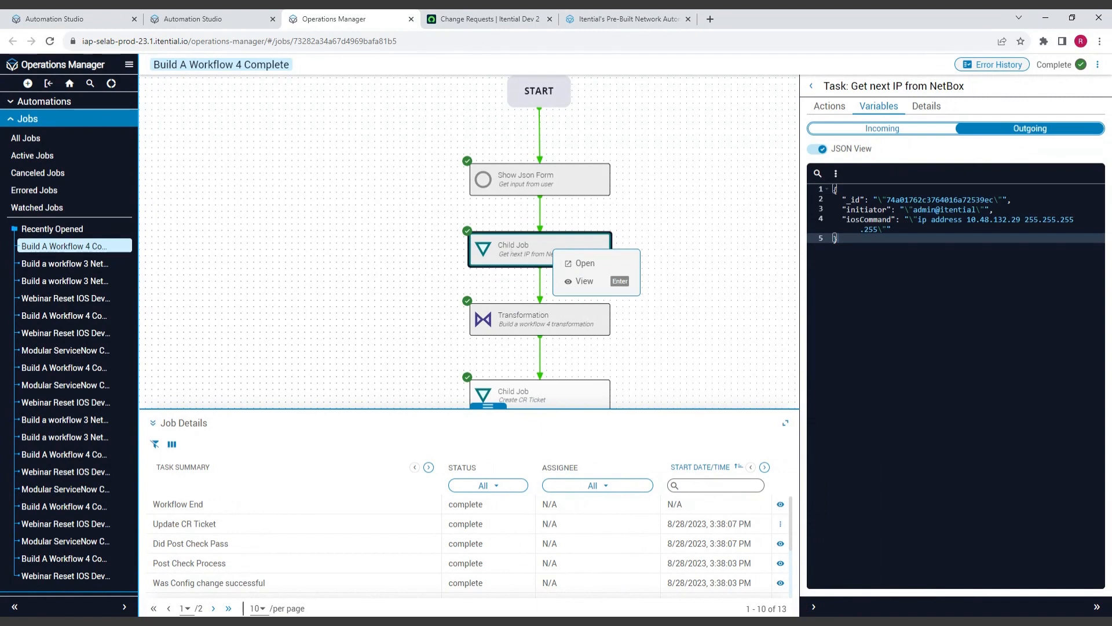
left_click(584, 263)
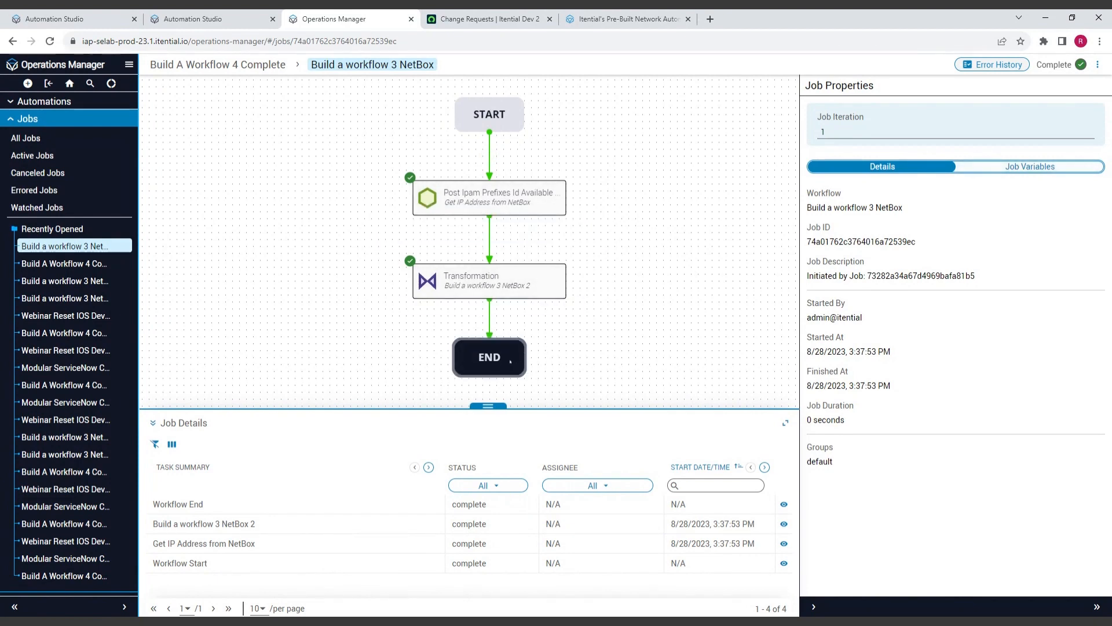
left_click(1030, 166)
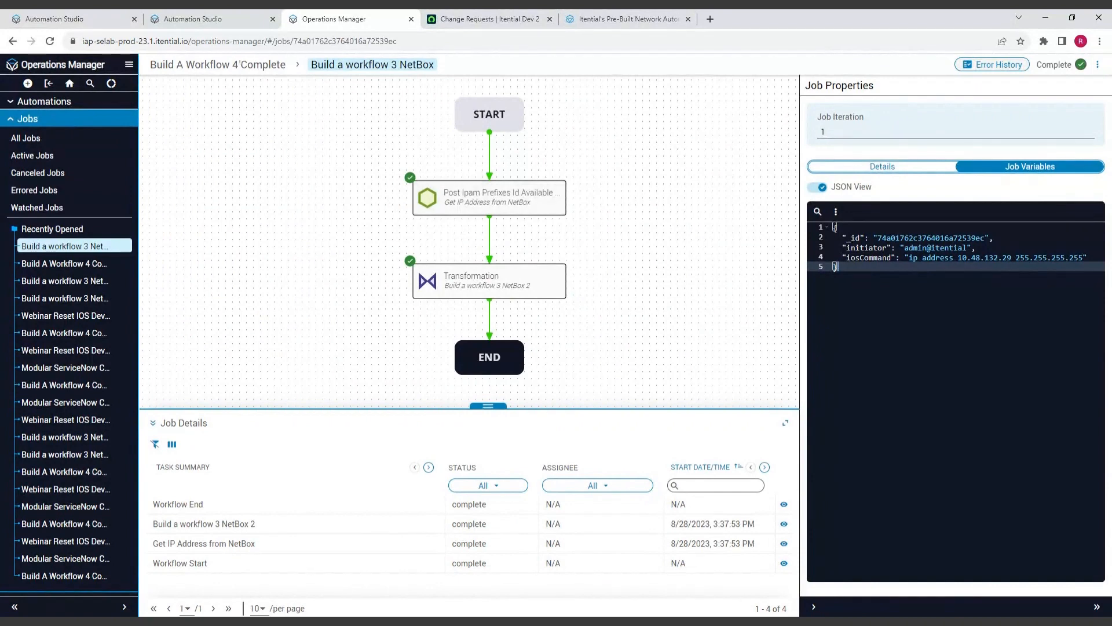
- Return to the parent Build A Workflow 4 Complete job and compare the transformation task's incoming and outgoing variables
left_click(237, 64)
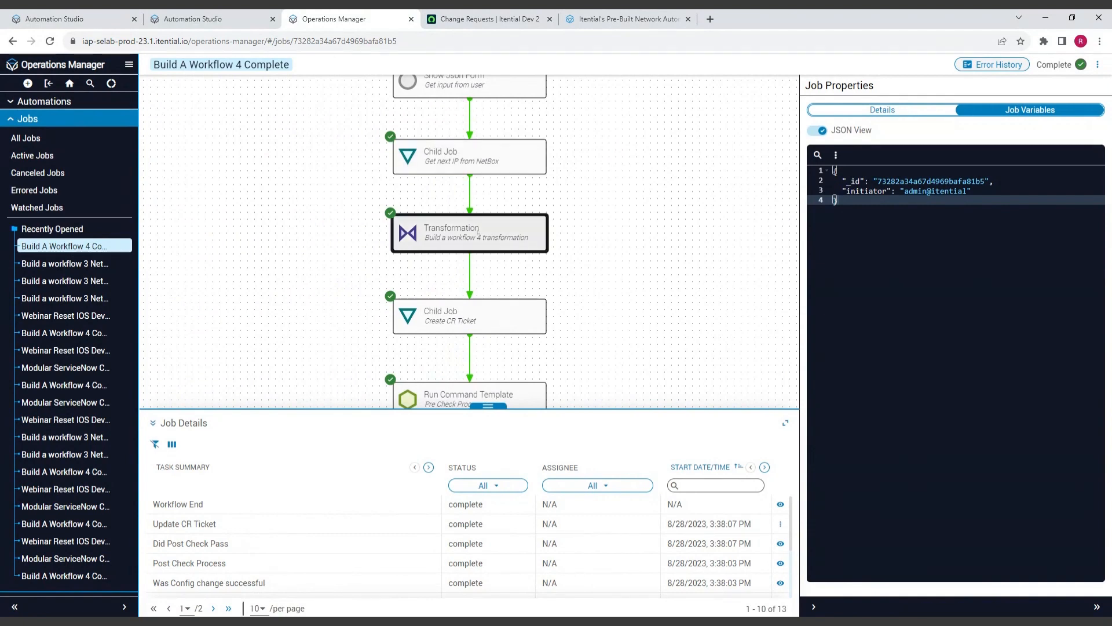
left_click(479, 235)
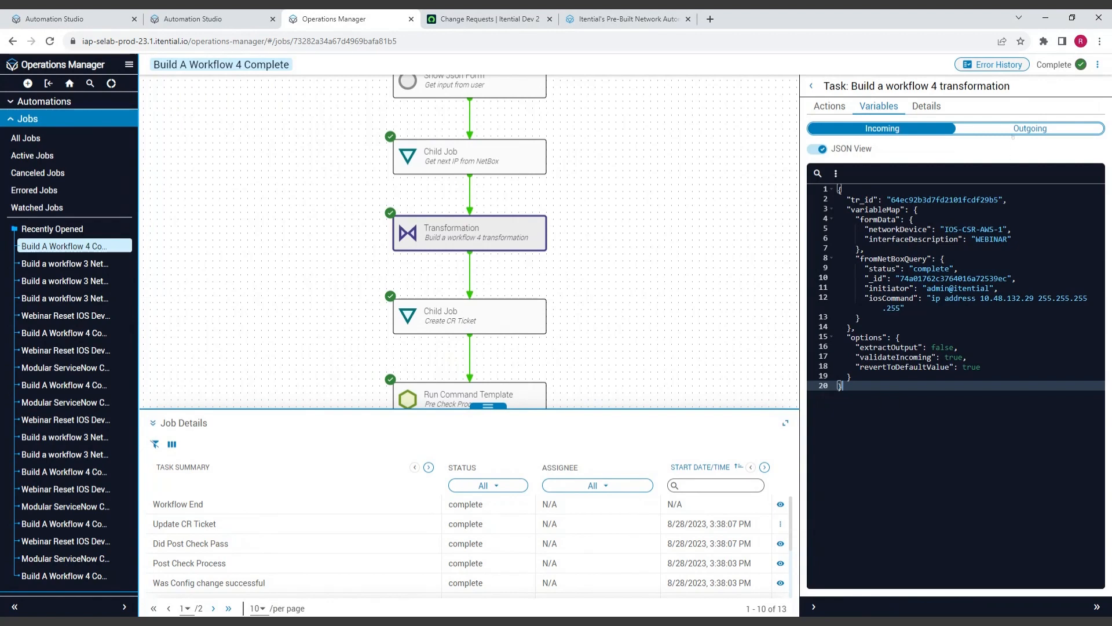
left_click(1015, 129)
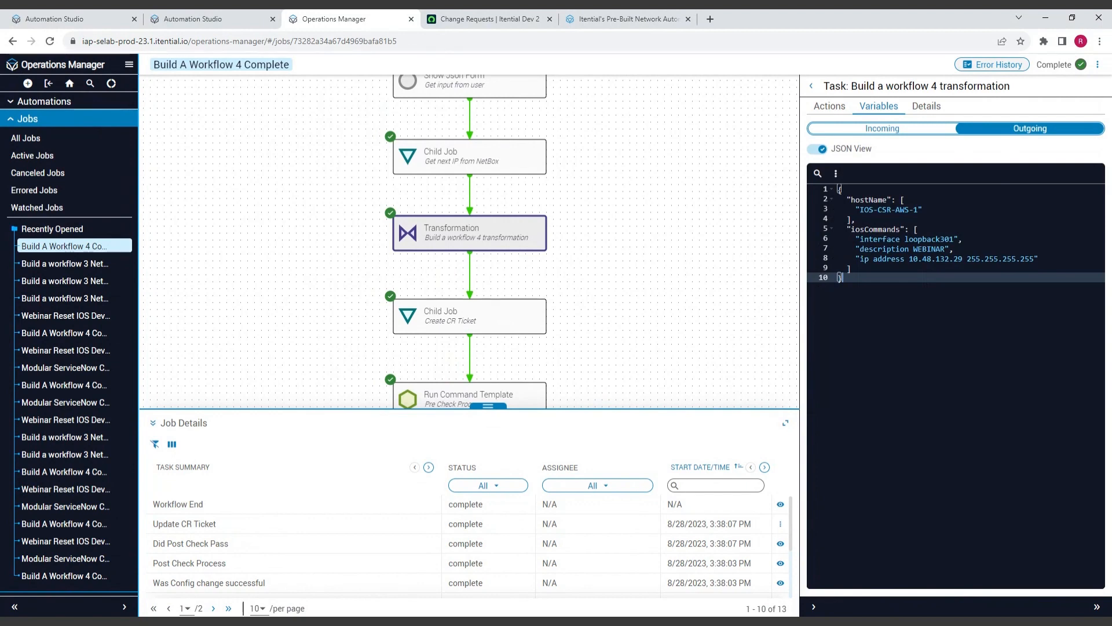
- Examine the incoming and outgoing variables of the Create CR Ticket child job in the completed run
scroll(469, 243, "down", 2)
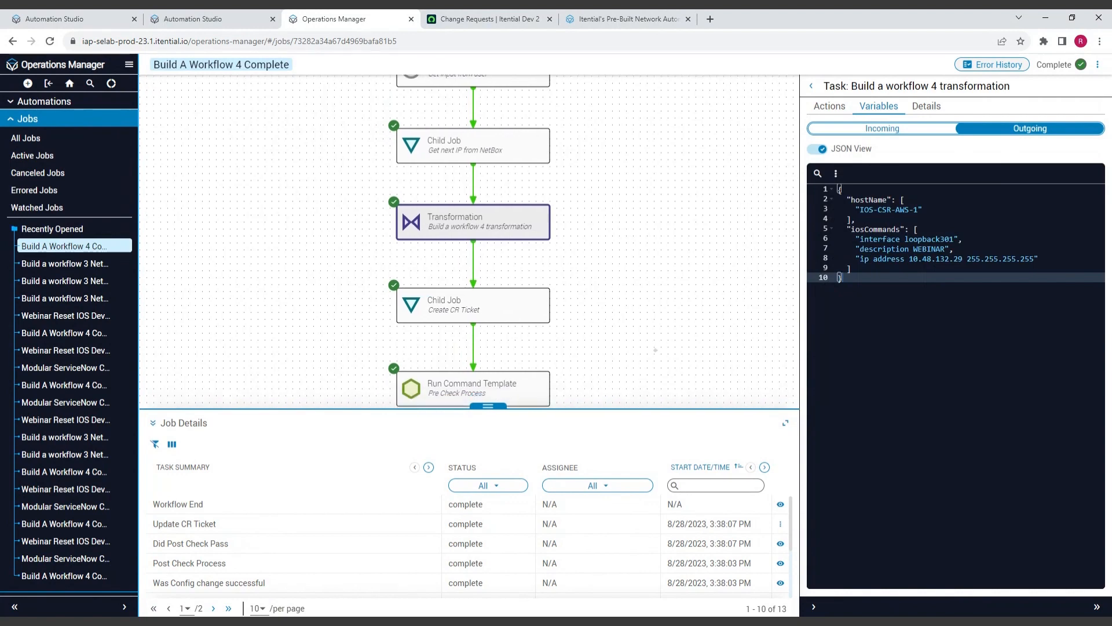
left_click_drag(656, 313, 616, 294)
scroll(616, 294, "down", 2)
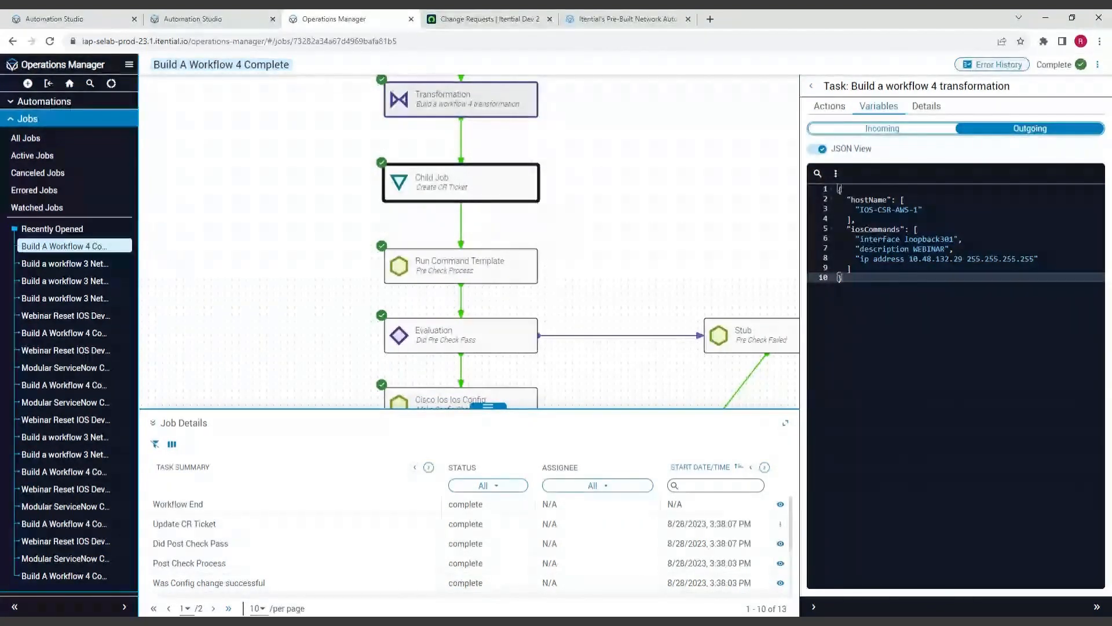
left_click(458, 183)
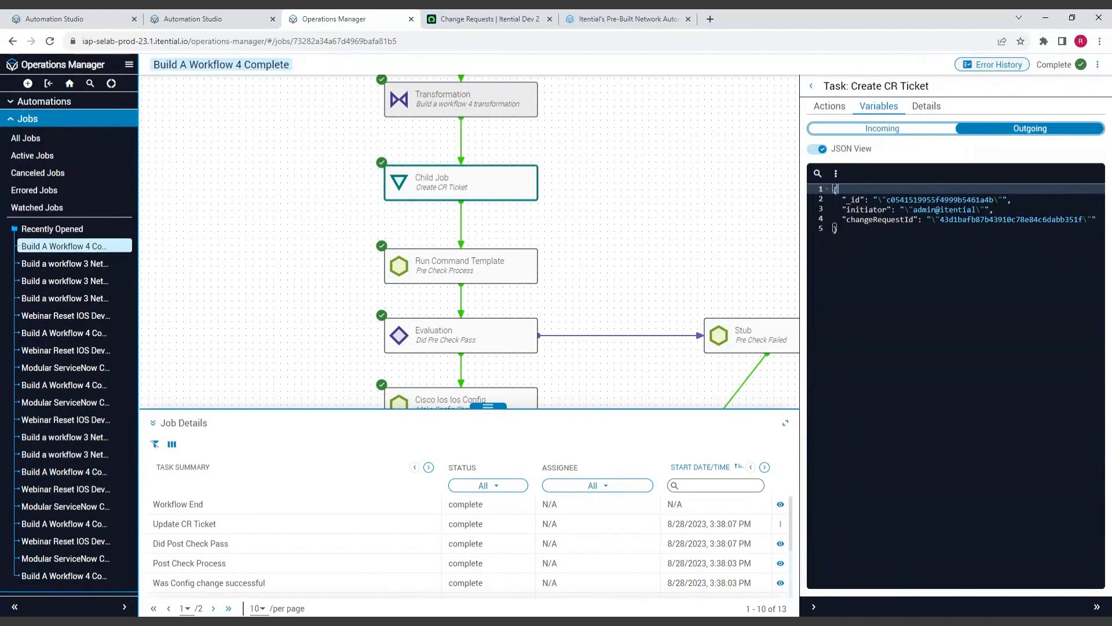
left_click(883, 128)
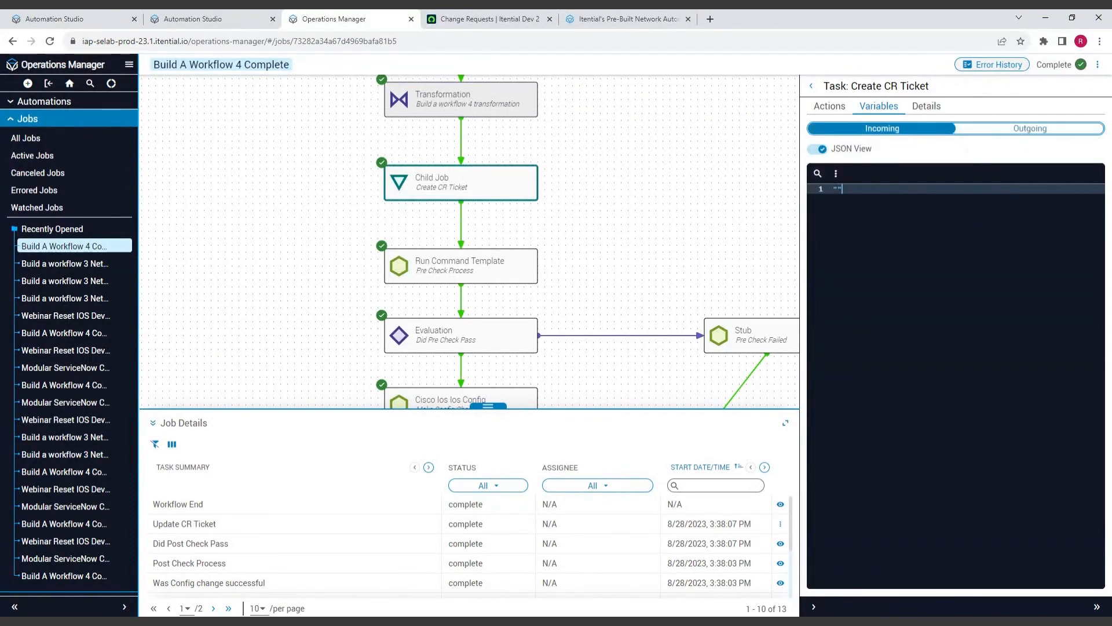
left_click(1015, 128)
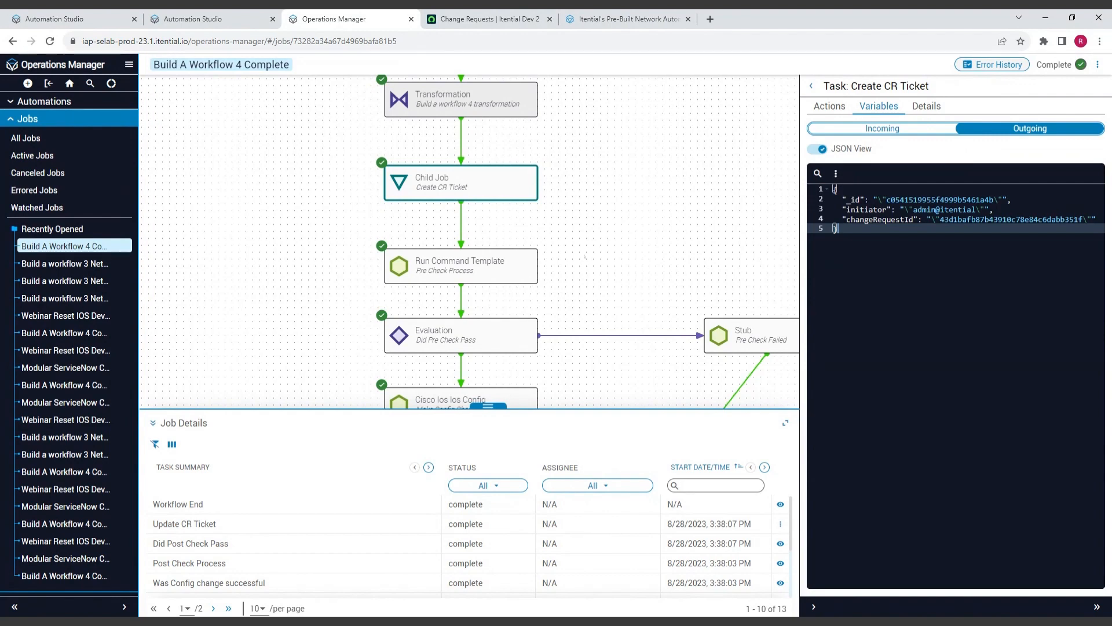
- Examine the outgoing variables of the Make Config Change on IOS task, highlighting the configuration commands sent to the device
scroll(625, 175, "down", 3)
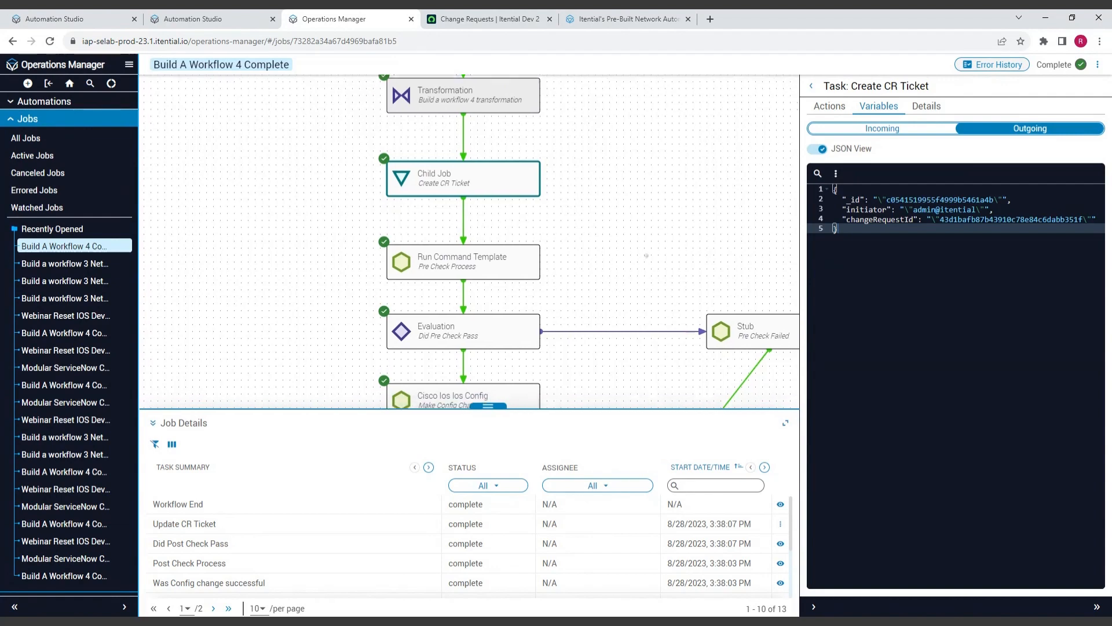
left_click_drag(625, 175, 493, 141)
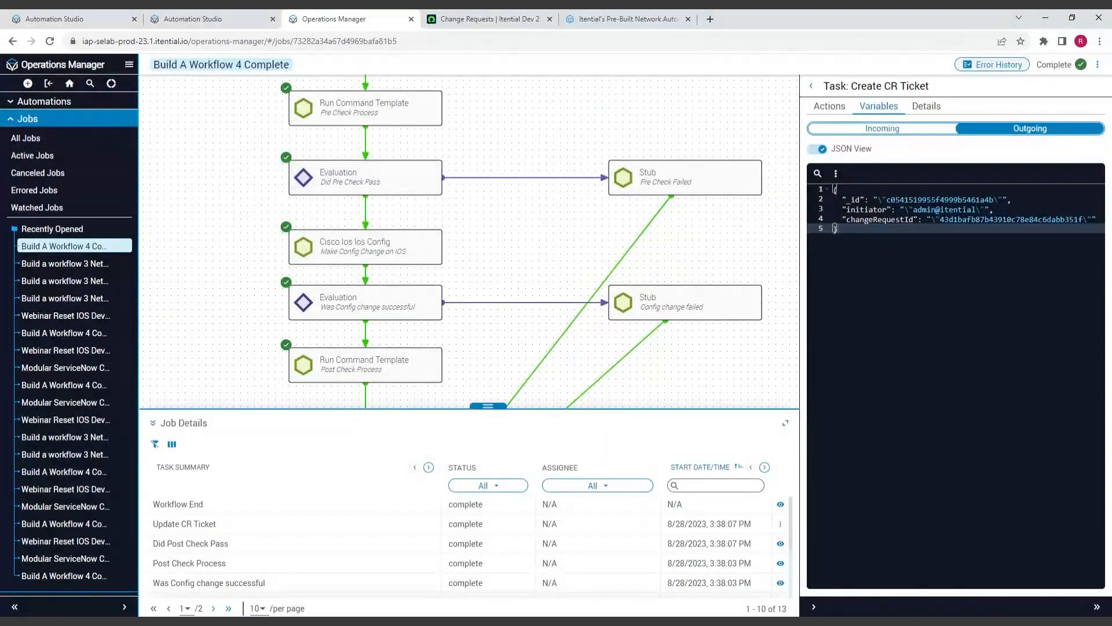
left_click_drag(497, 226, 496, 173)
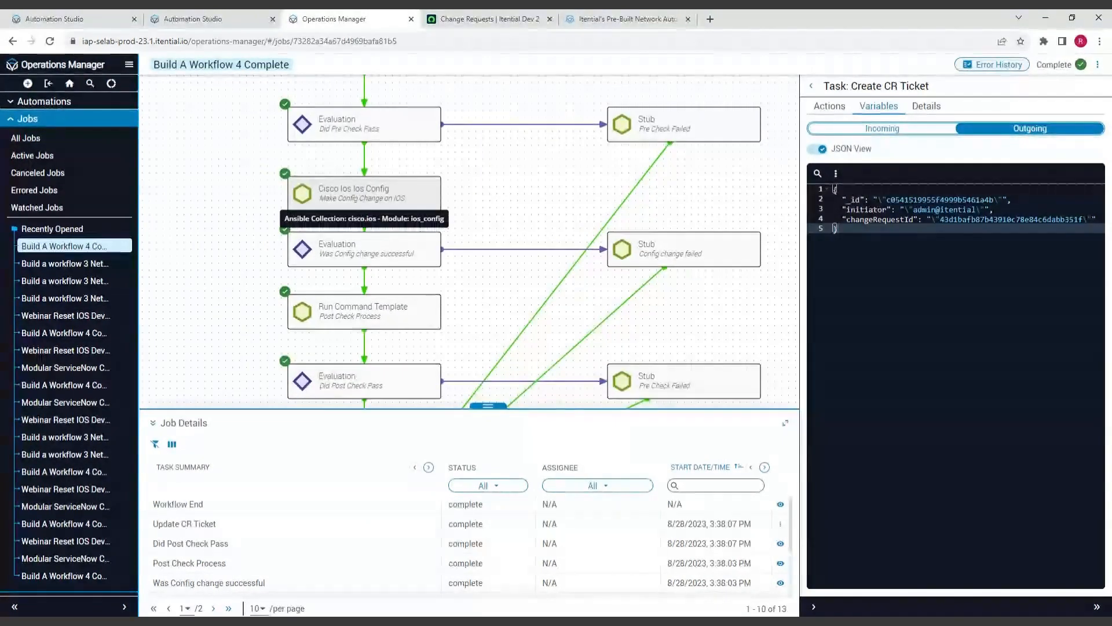
left_click(364, 194)
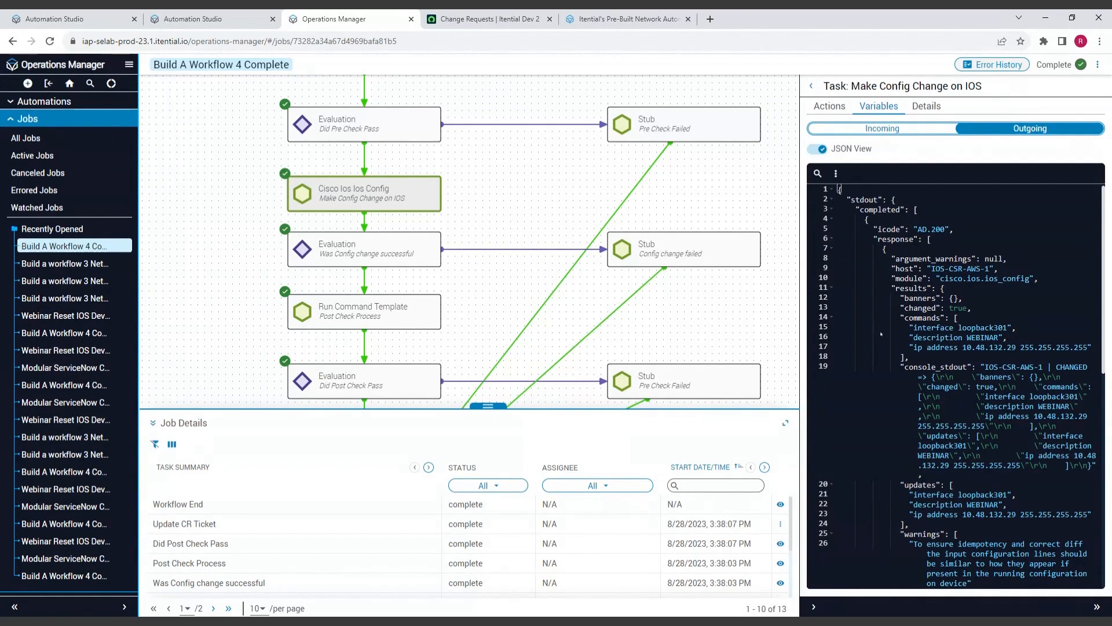
left_click_drag(902, 318, 927, 346)
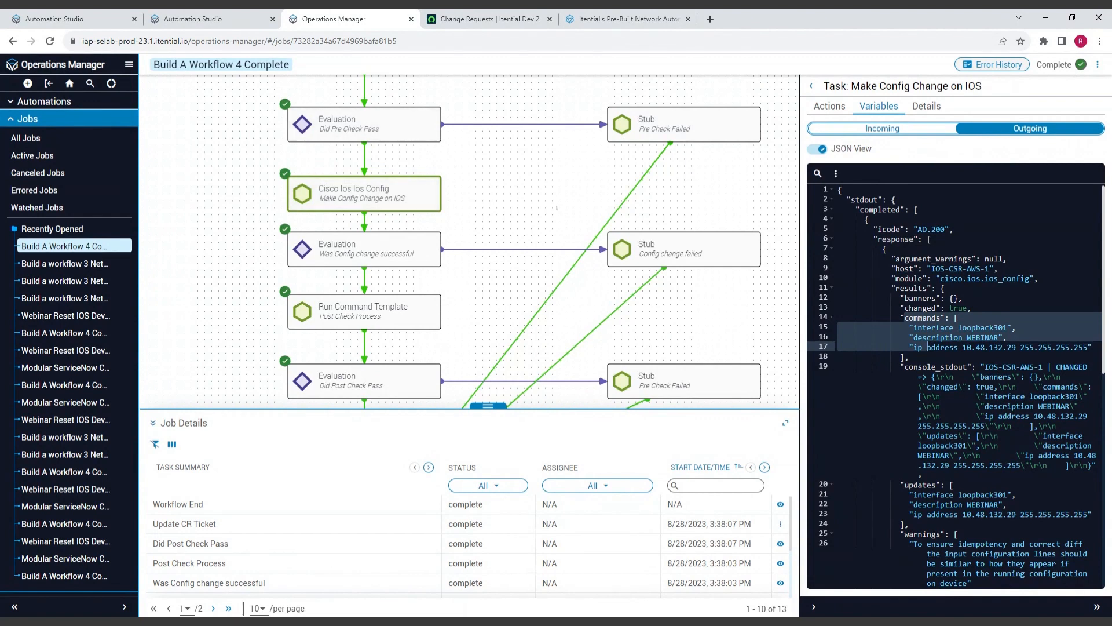
scroll(547, 200, "up", 3)
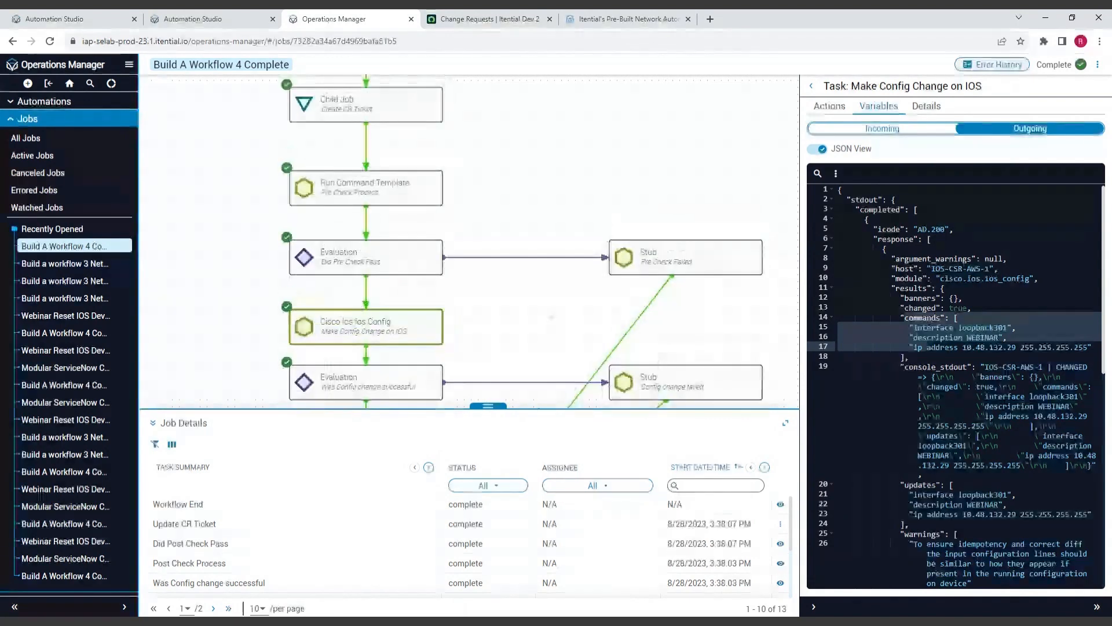
scroll(545, 205, "up", 2)
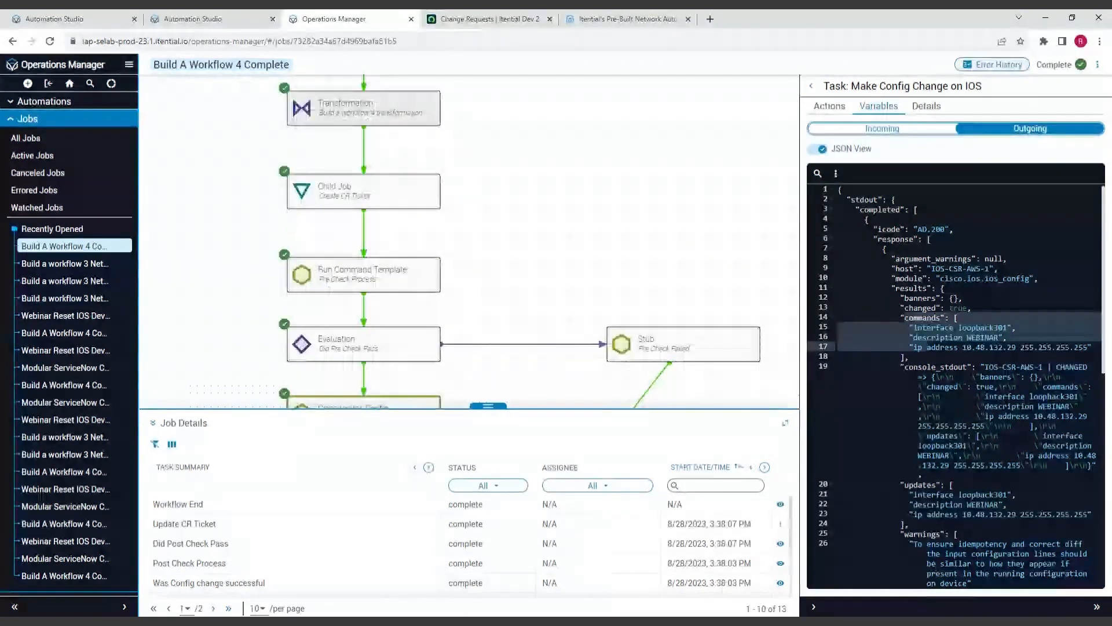
scroll(470, 241, "down", 8)
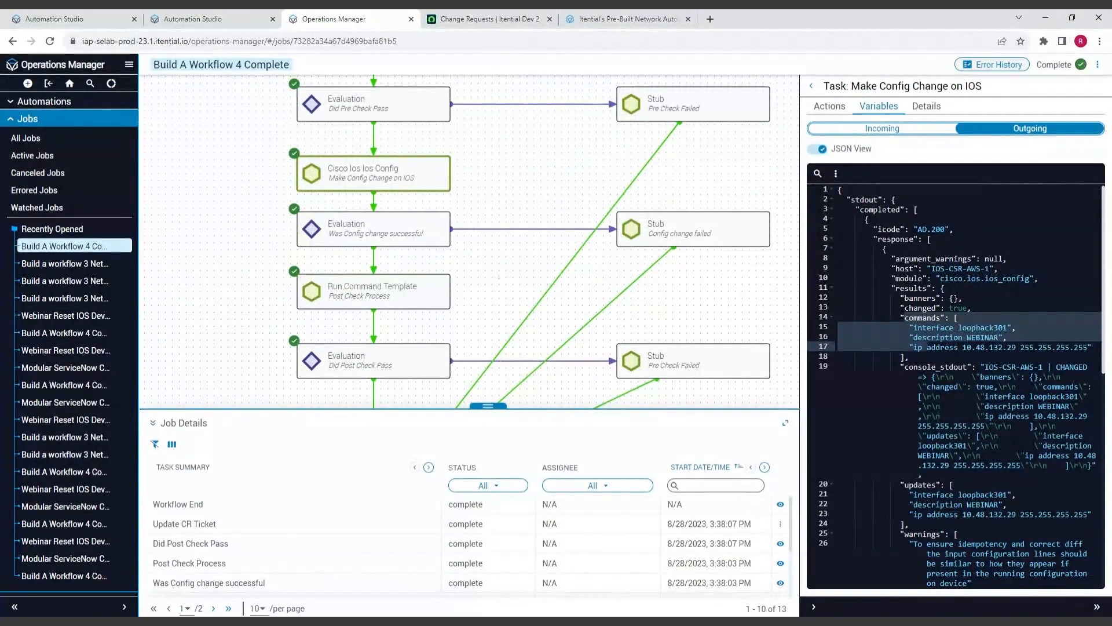
left_click_drag(496, 276, 482, 271)
scroll(985, 278, "down", 3)
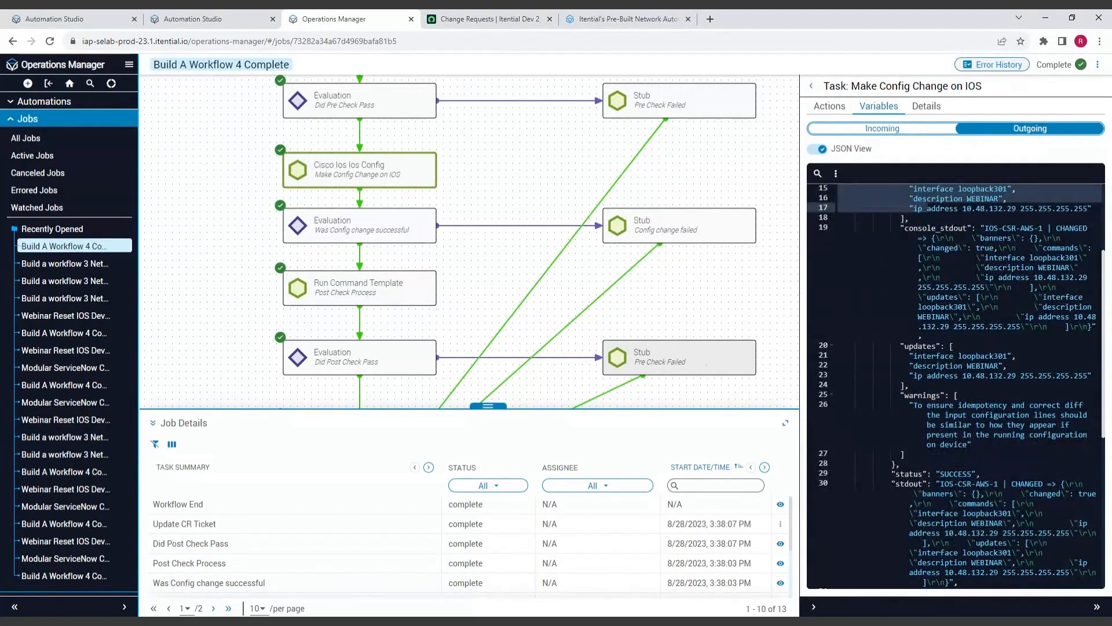
- Compare the incoming and outgoing variables of the Update CR Ticket child job at the end of the workflow
left_click(310, 226)
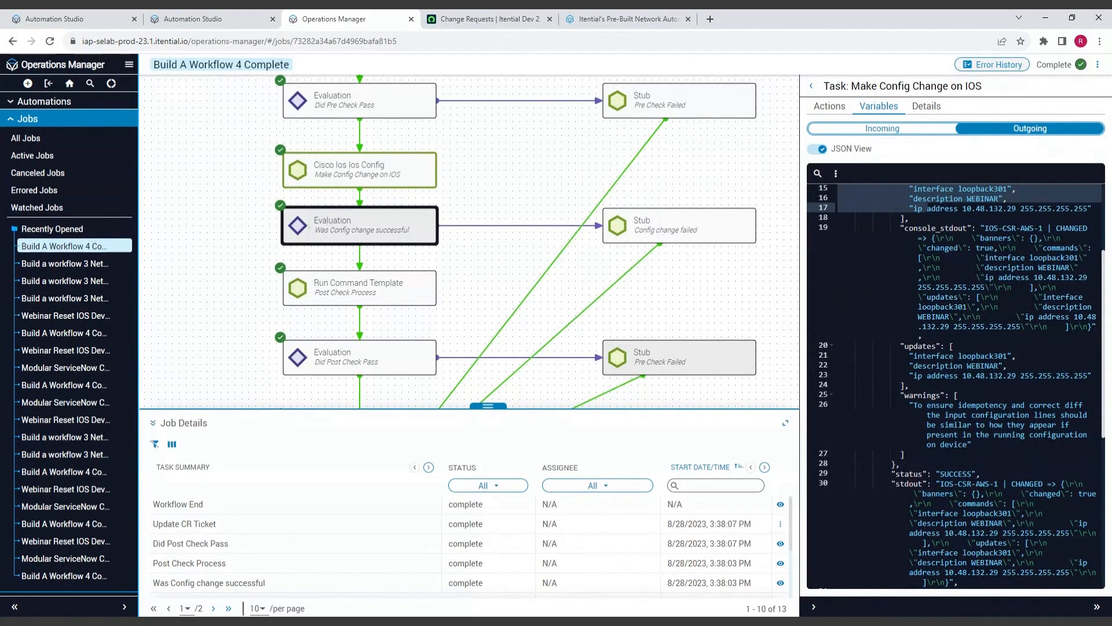
scroll(227, 272, "down", 1)
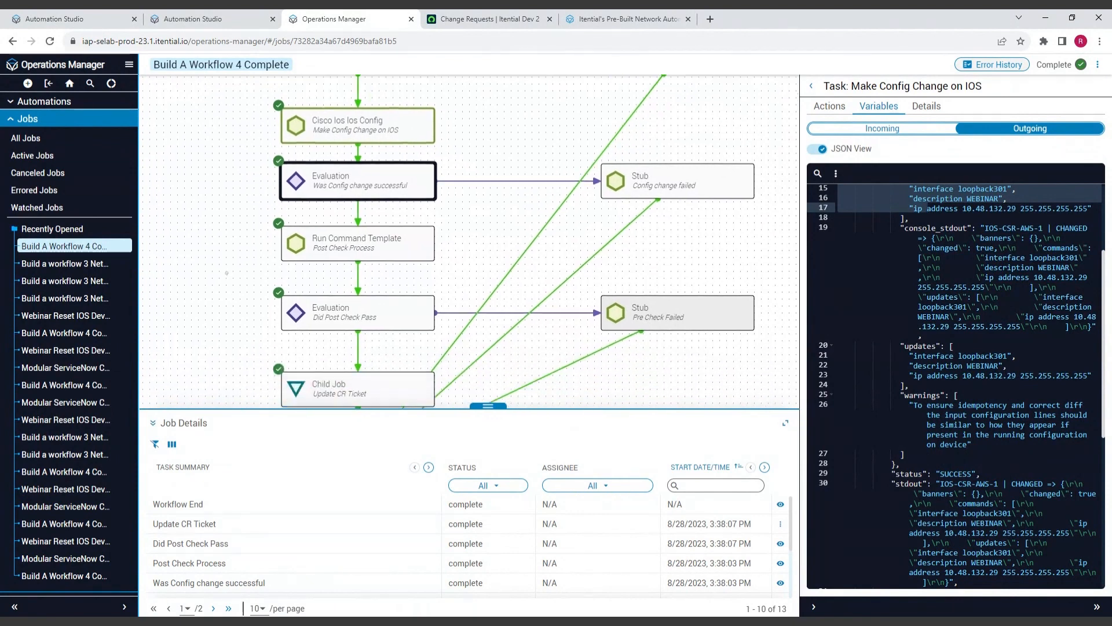
left_click_drag(227, 272, 228, 255)
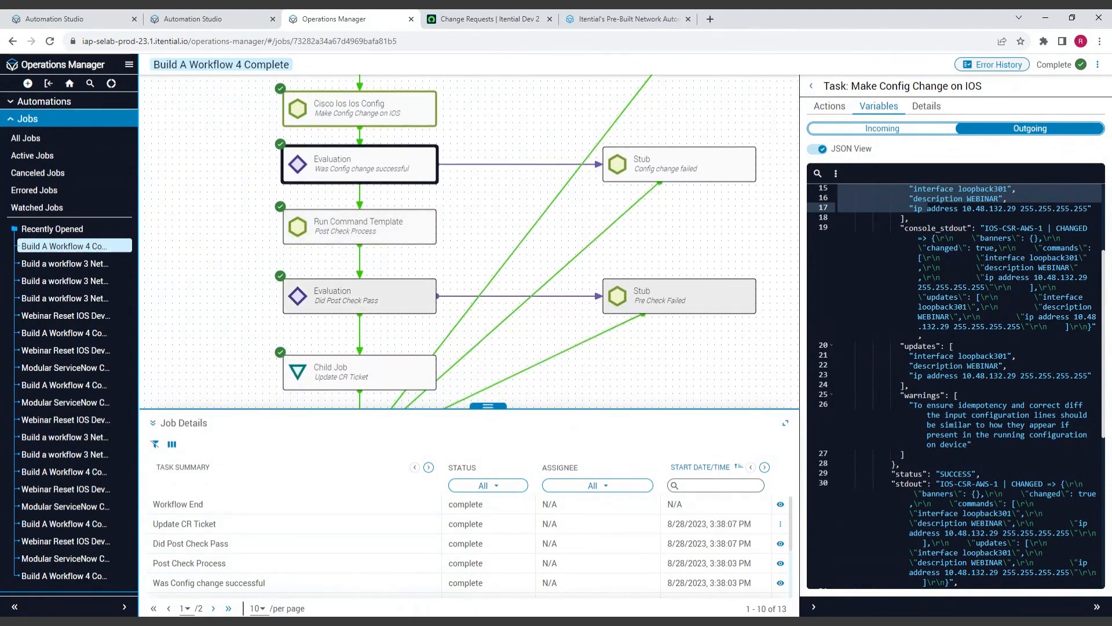
left_click_drag(230, 348, 256, 222)
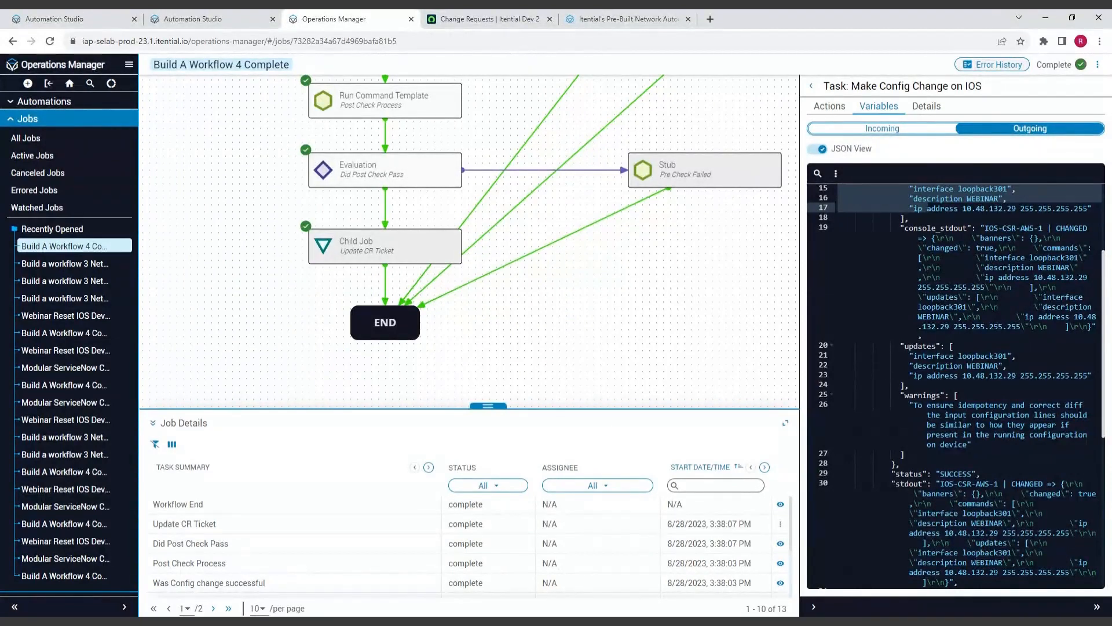
left_click(385, 246)
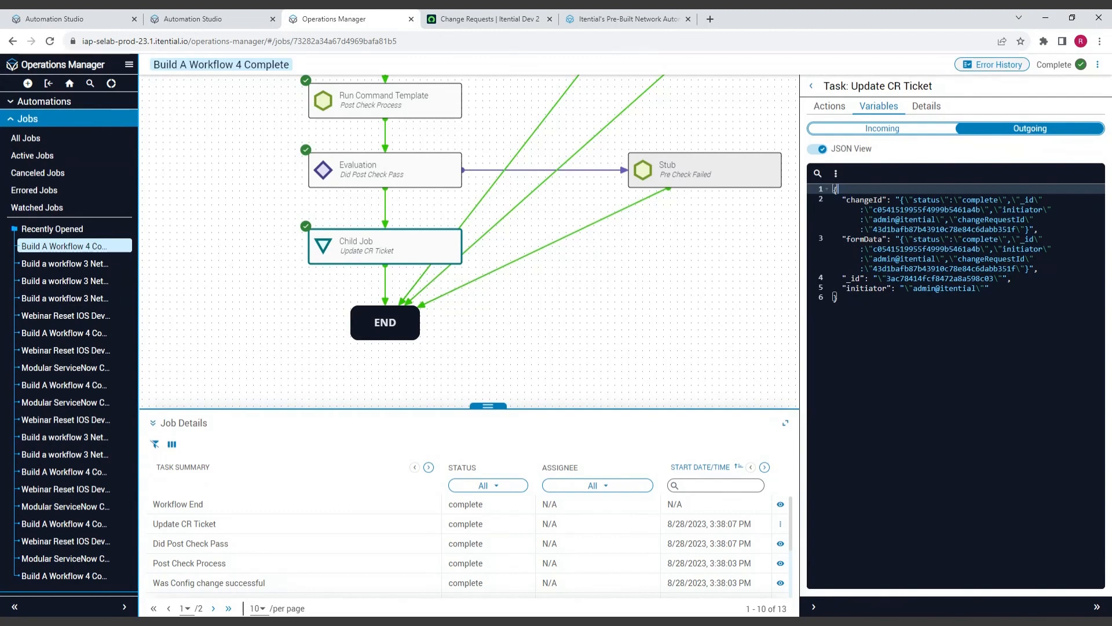
left_click(915, 130)
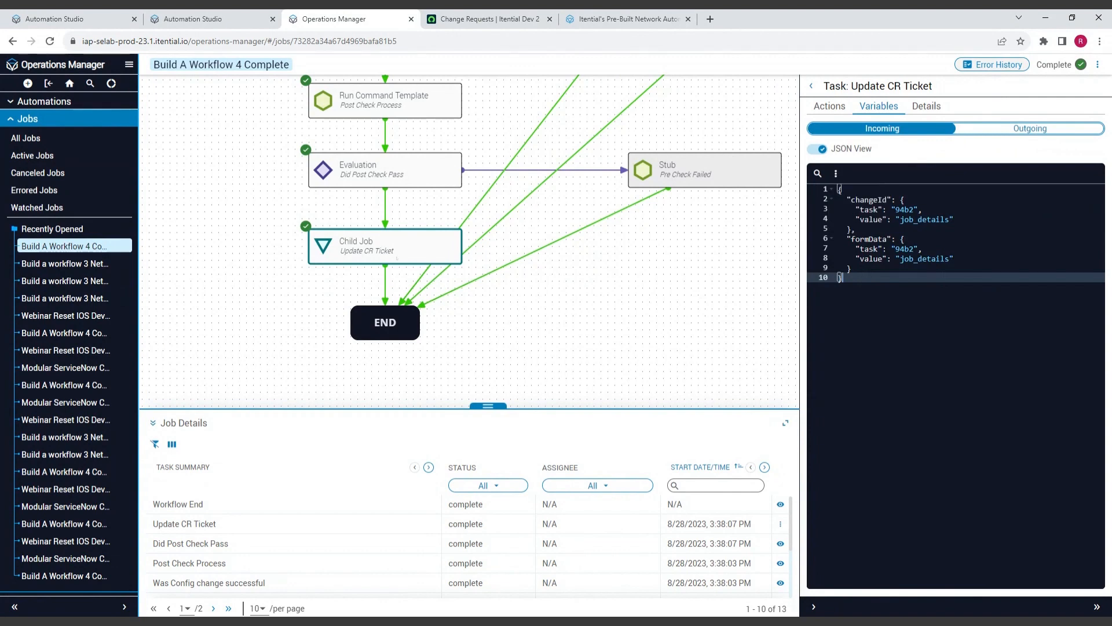
left_click(1008, 128)
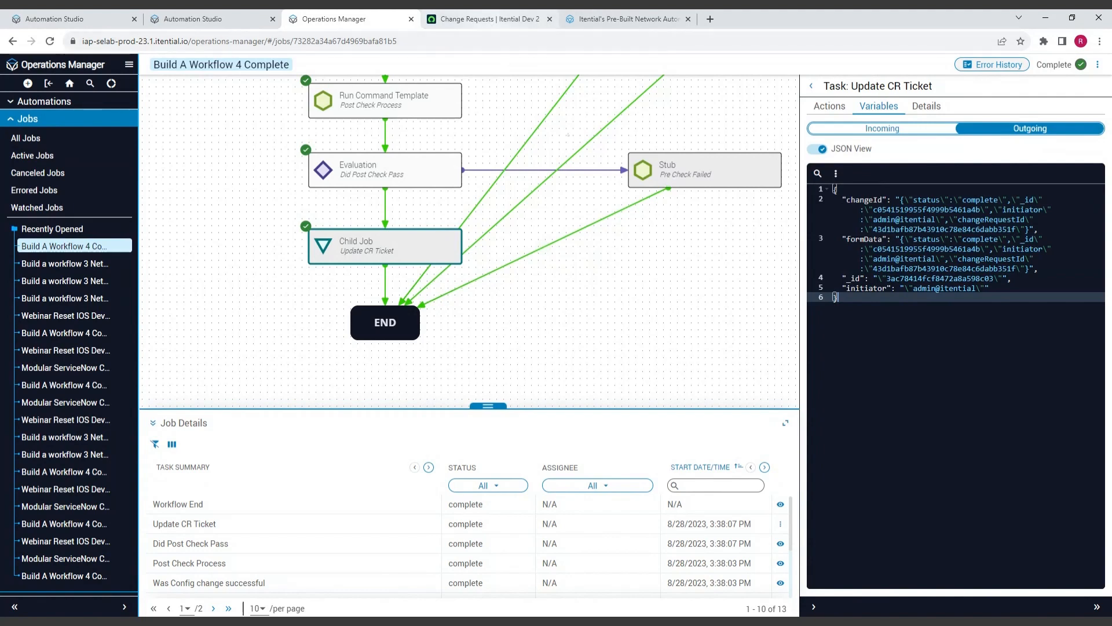
- Check the incoming variables of the Create CR Ticket child job and open the job run behind it
scroll(672, 336, "up", 10)
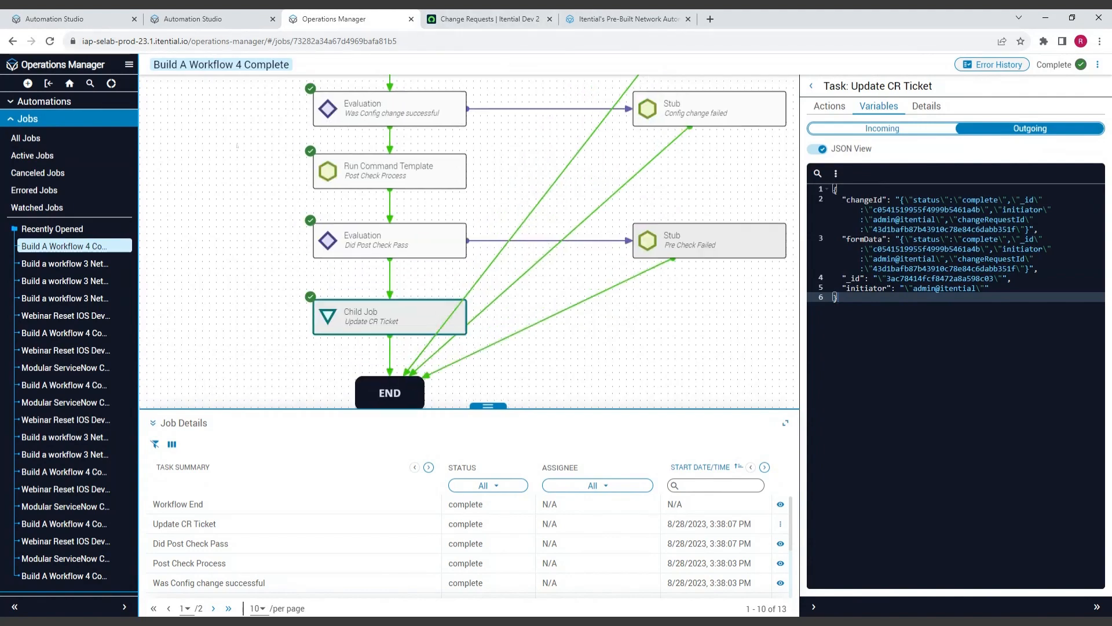
scroll(469, 242, "up", 8)
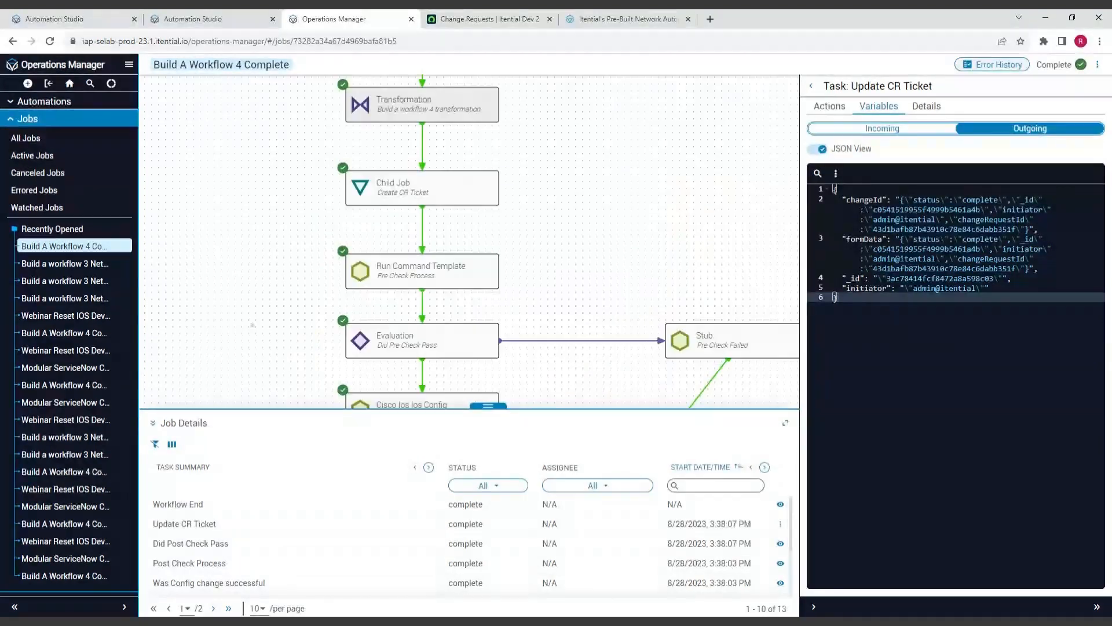
left_click(458, 226)
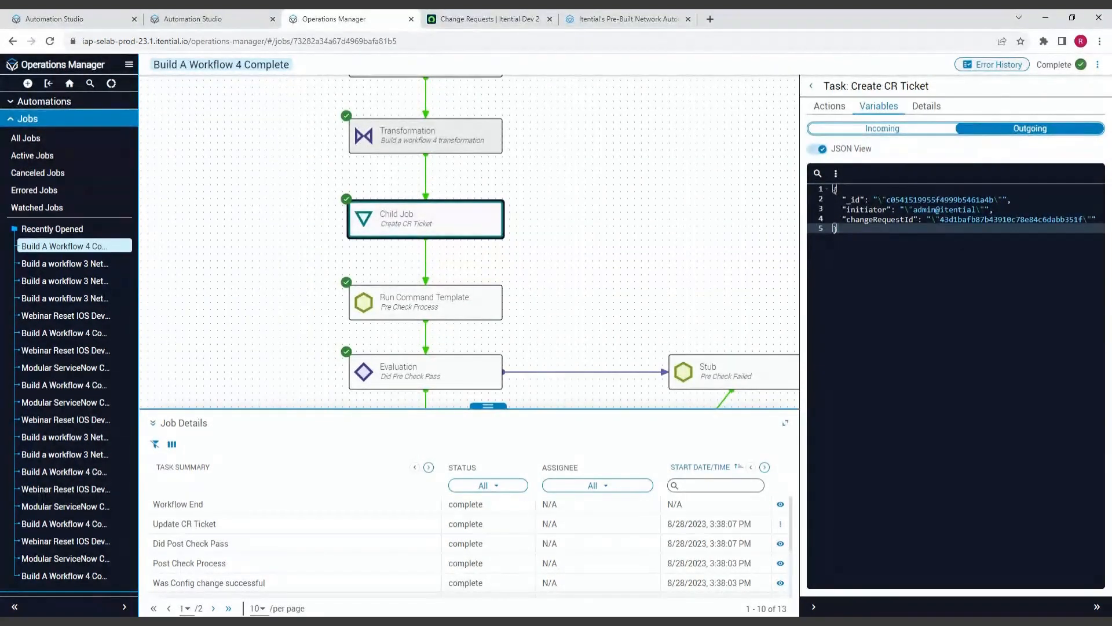
left_click(882, 129)
right_click(484, 224)
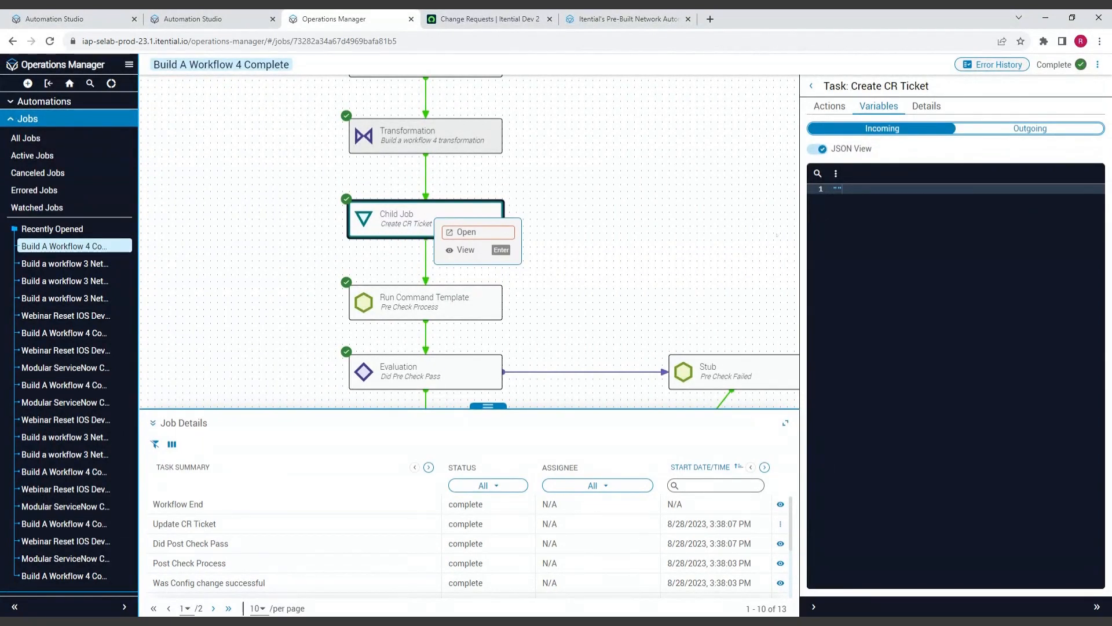
left_click(467, 232)
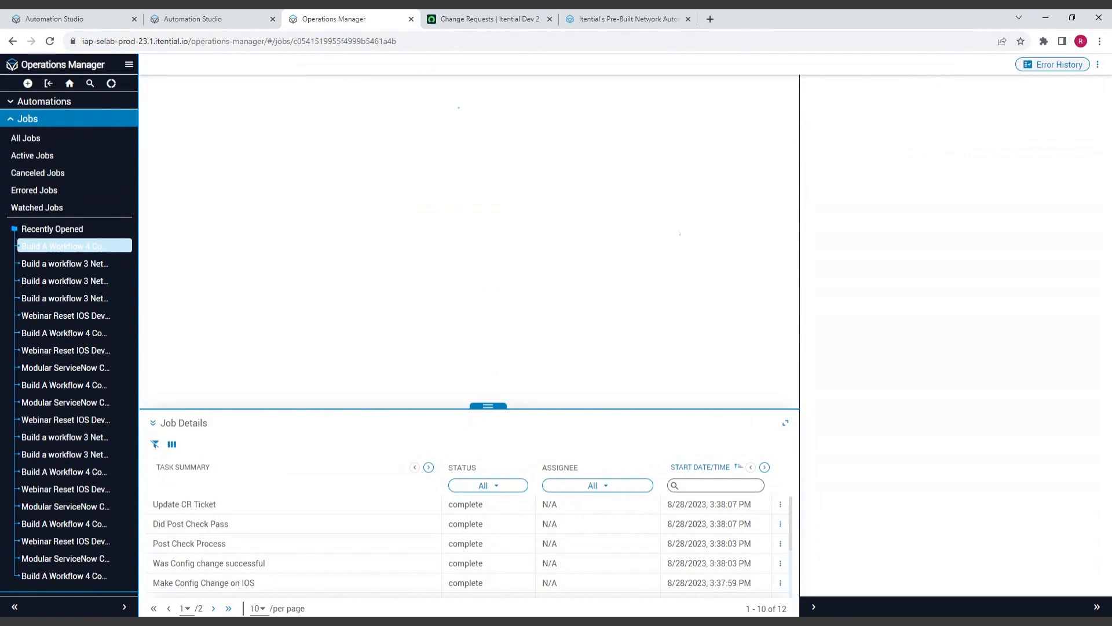
- Examine the incoming and outgoing variables of the Create Change Request task, locating the change request number and summary in the response
double_click(479, 310)
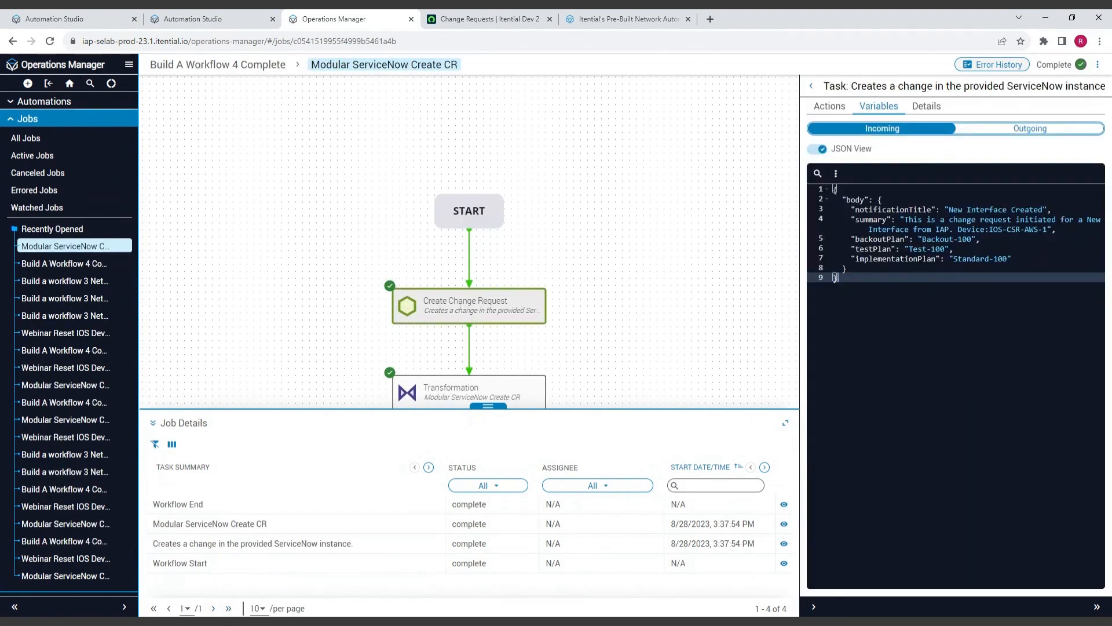
left_click(1029, 128)
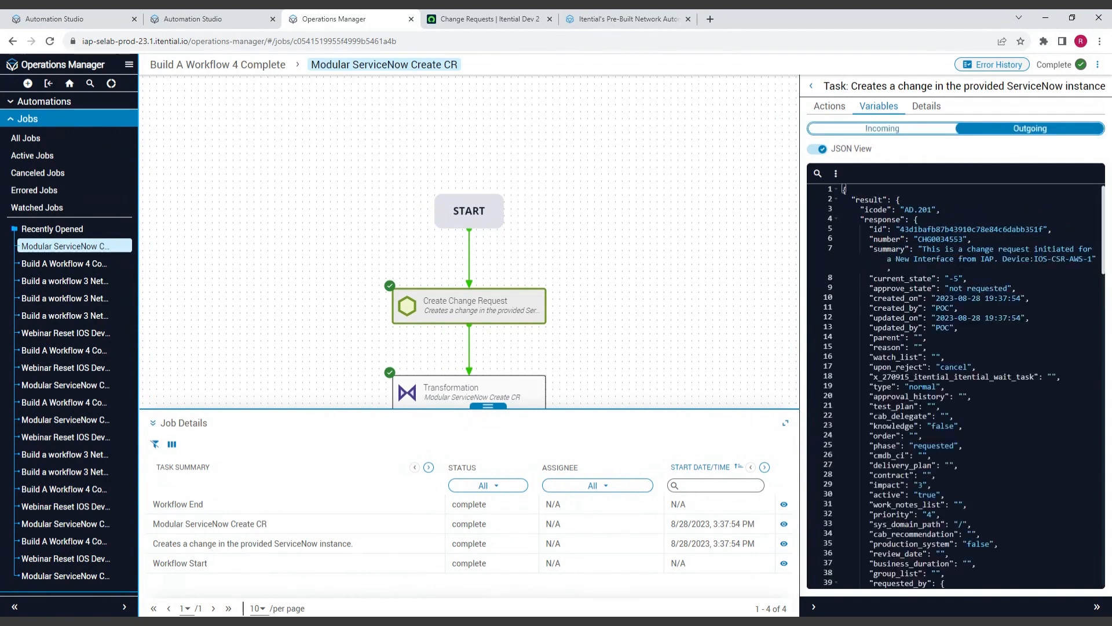
left_click_drag(919, 239, 964, 239)
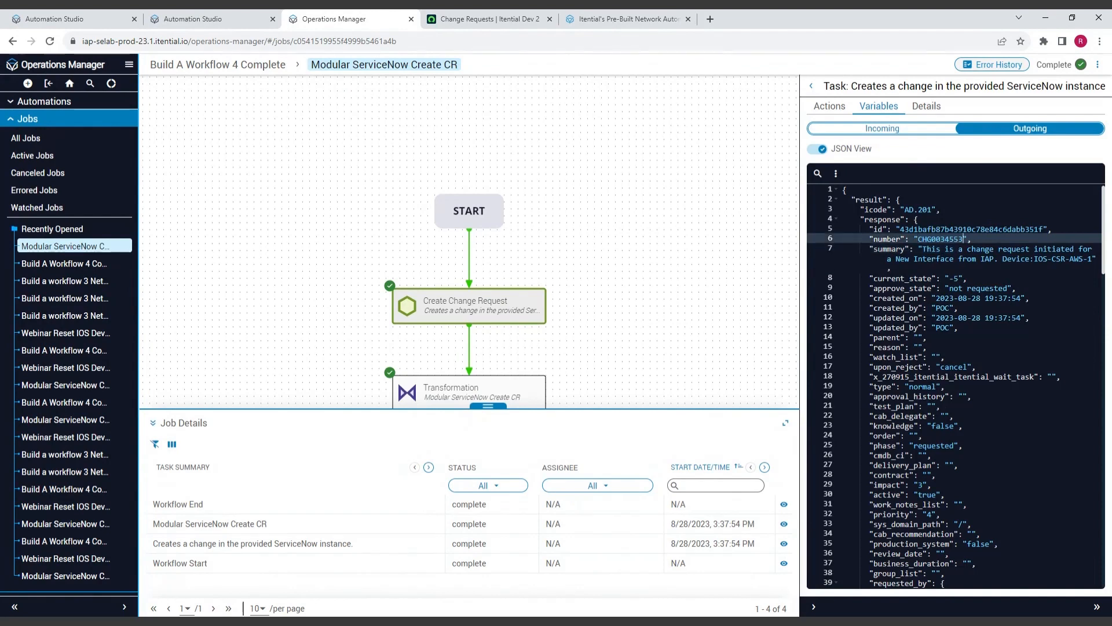
left_click(892, 268)
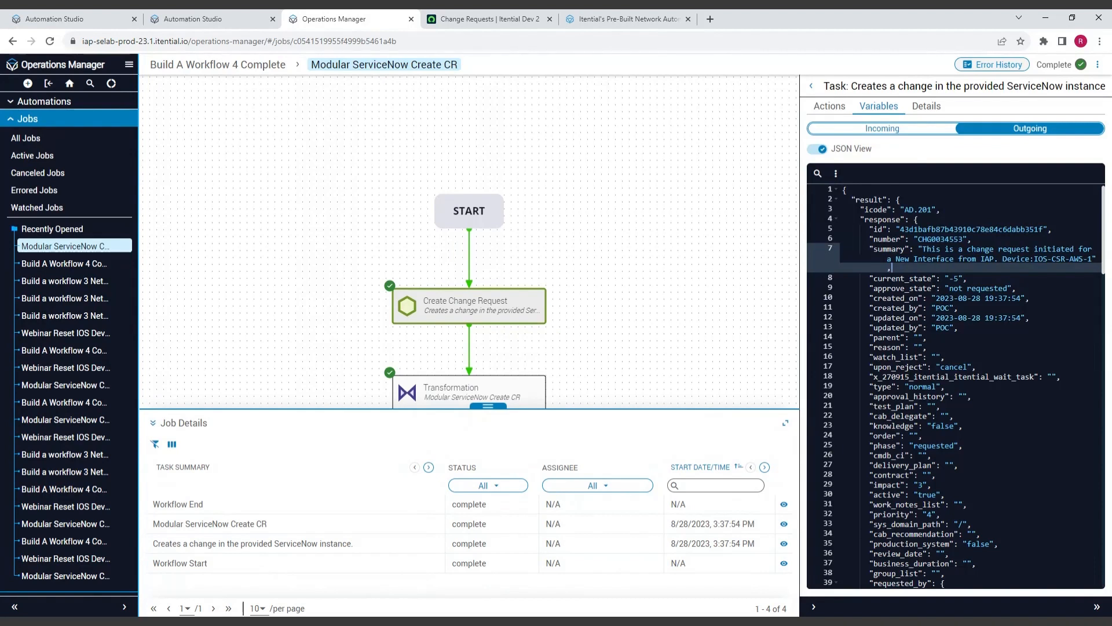
- Switch to ServiceNow, renew the expired login session and bring up the Change Requests list
key("ctrl+Tab")
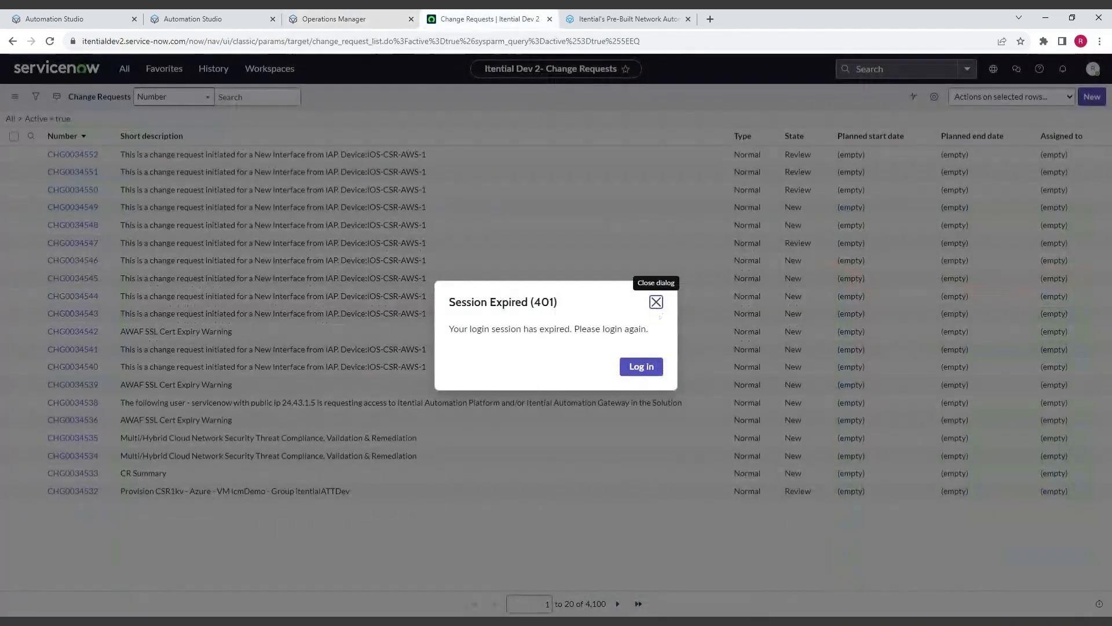
left_click(641, 366)
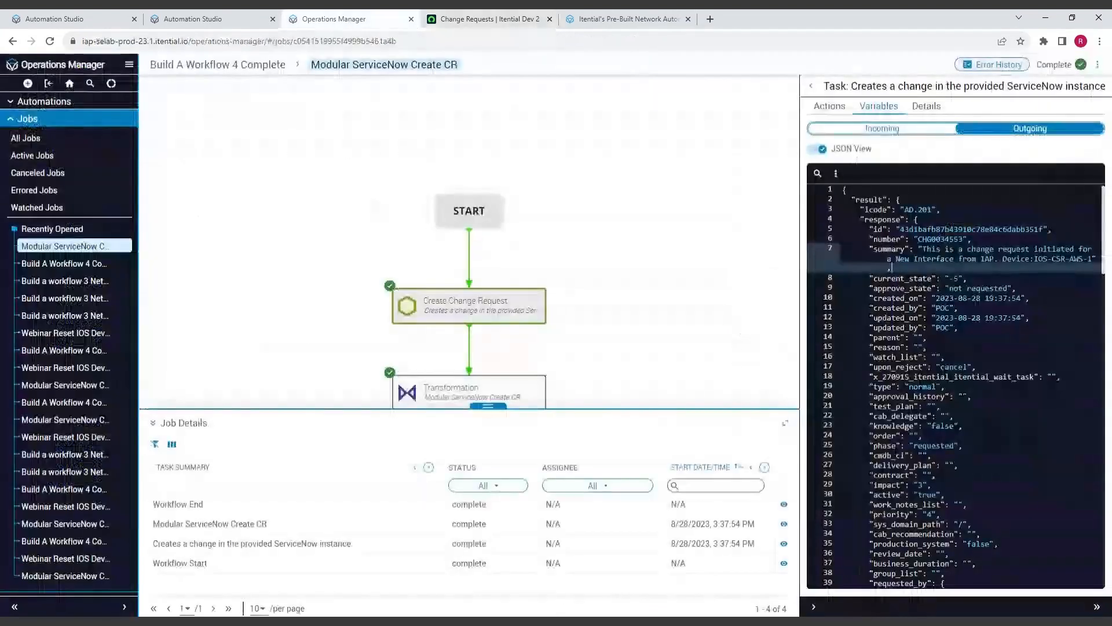
left_click(347, 19)
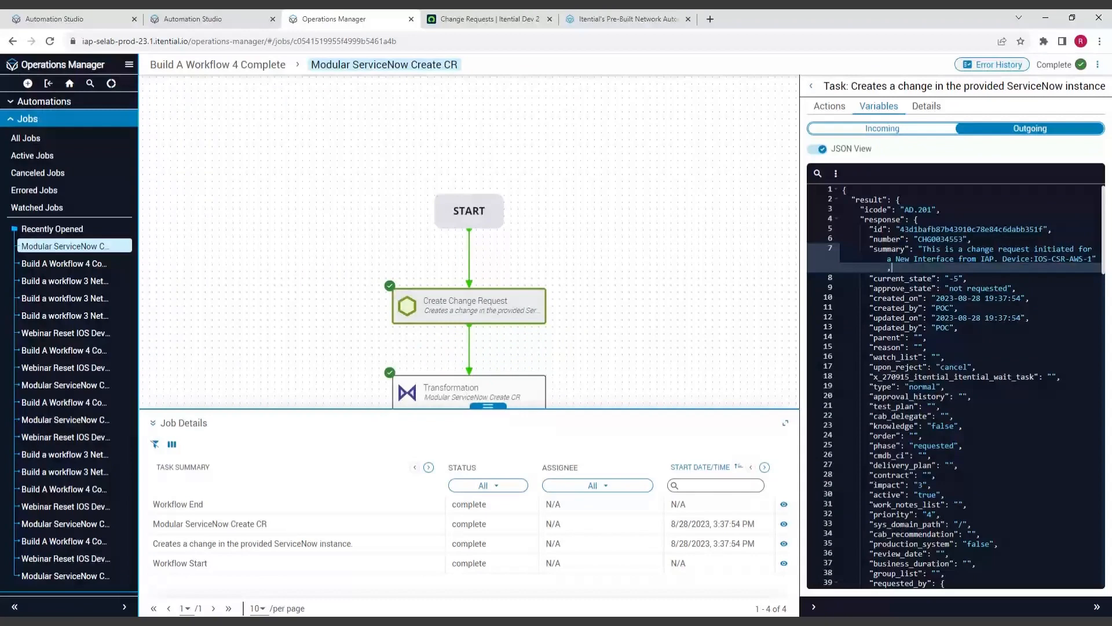
left_click(489, 19)
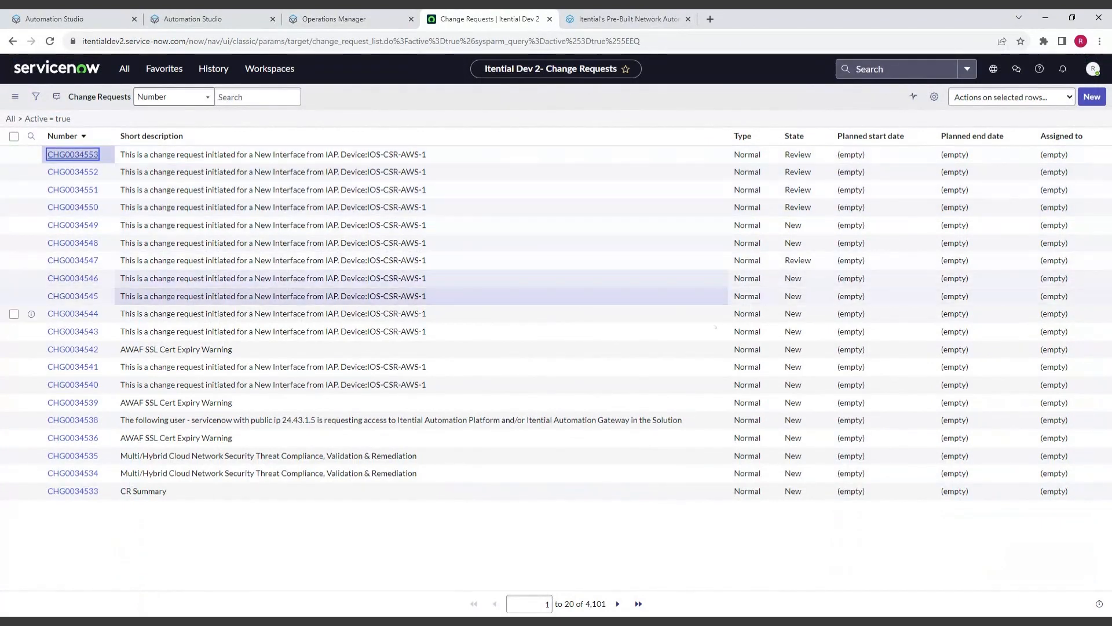
- Open the newest change request, CHG0034553, in ServiceNow and check its State field
key("Return")
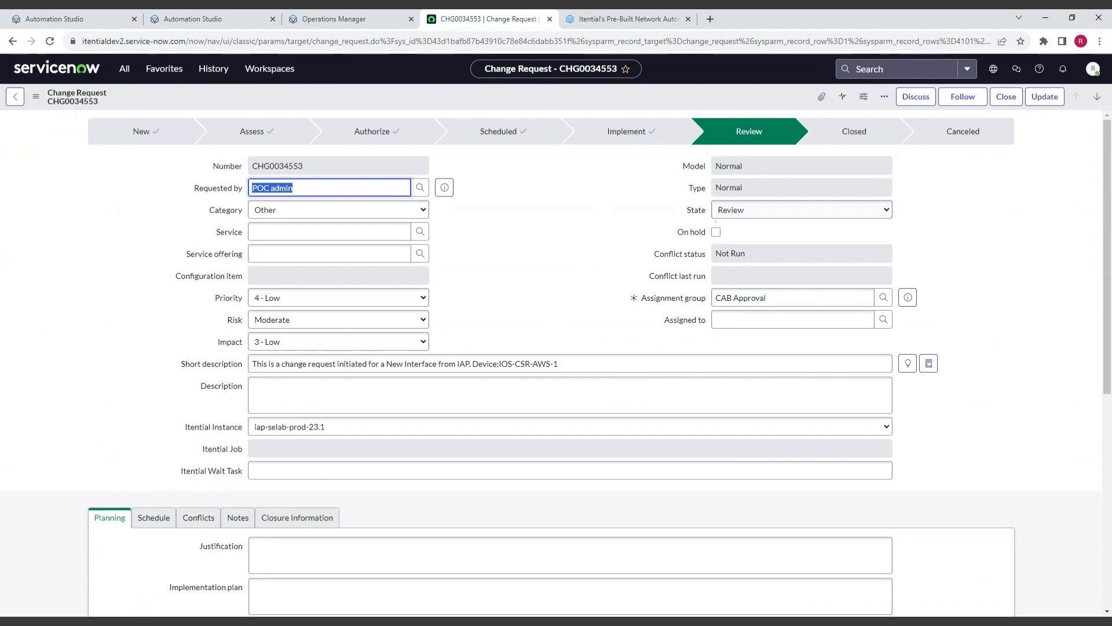
left_click(765, 210)
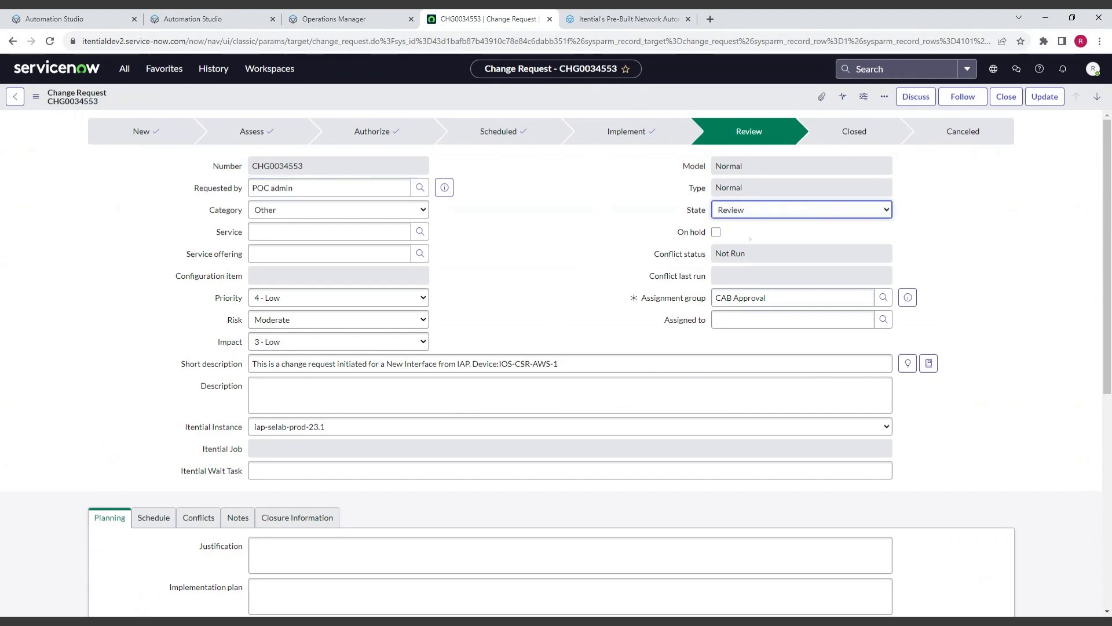
left_click(751, 238)
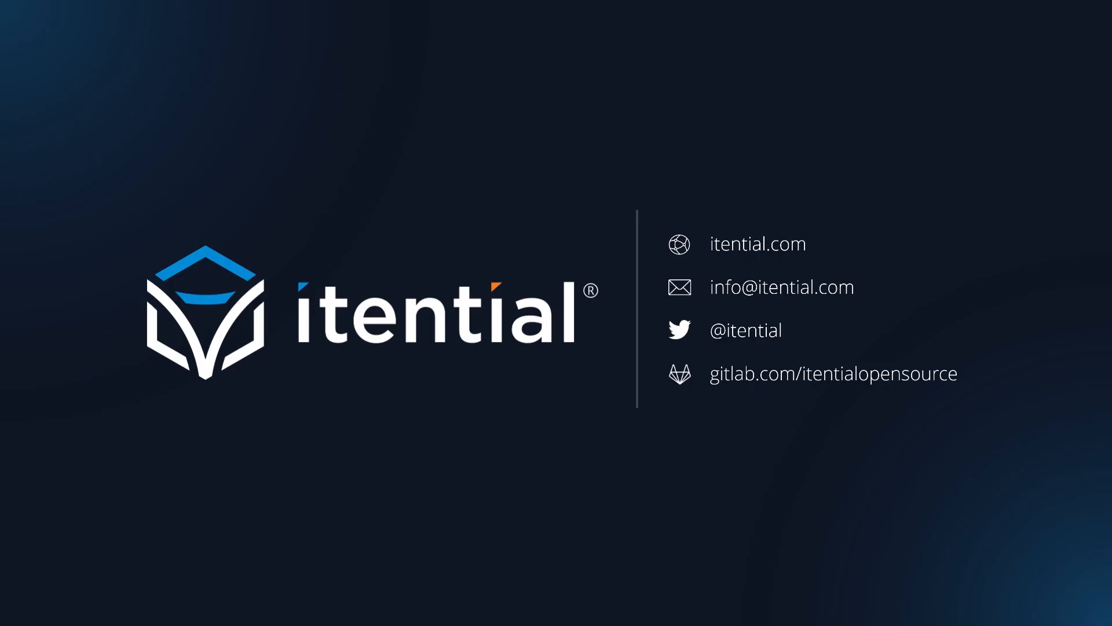